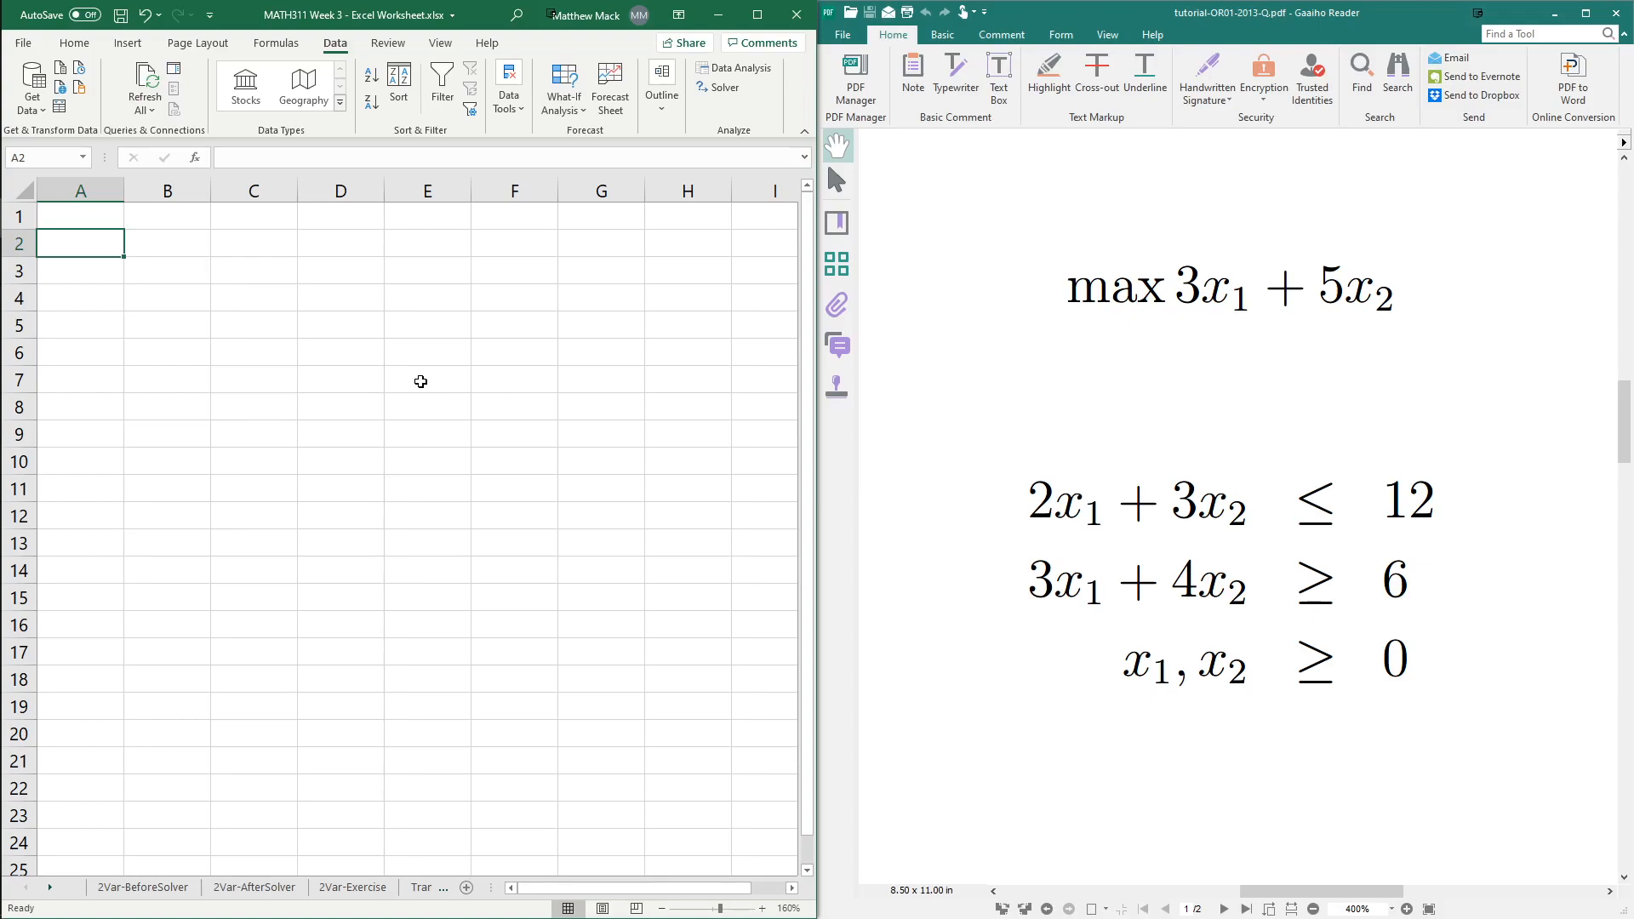
# Label row 2 with "Variables" in A2, "x_1" in B2 and "x_2" in C2.
pyautogui.write('Variables')
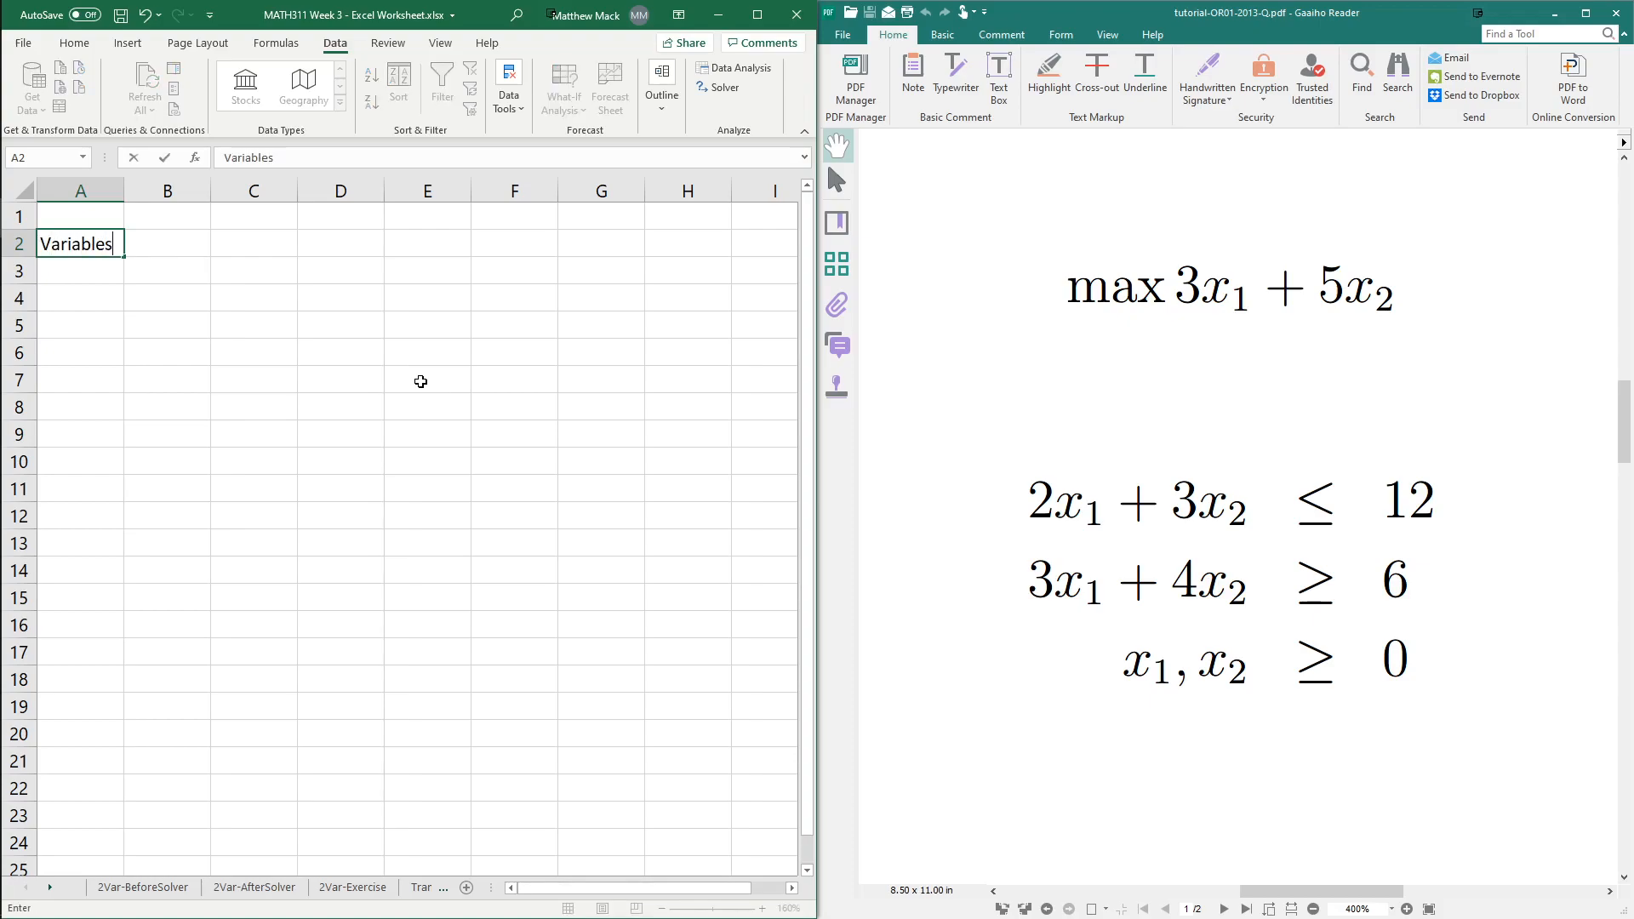
pyautogui.press('Tab')
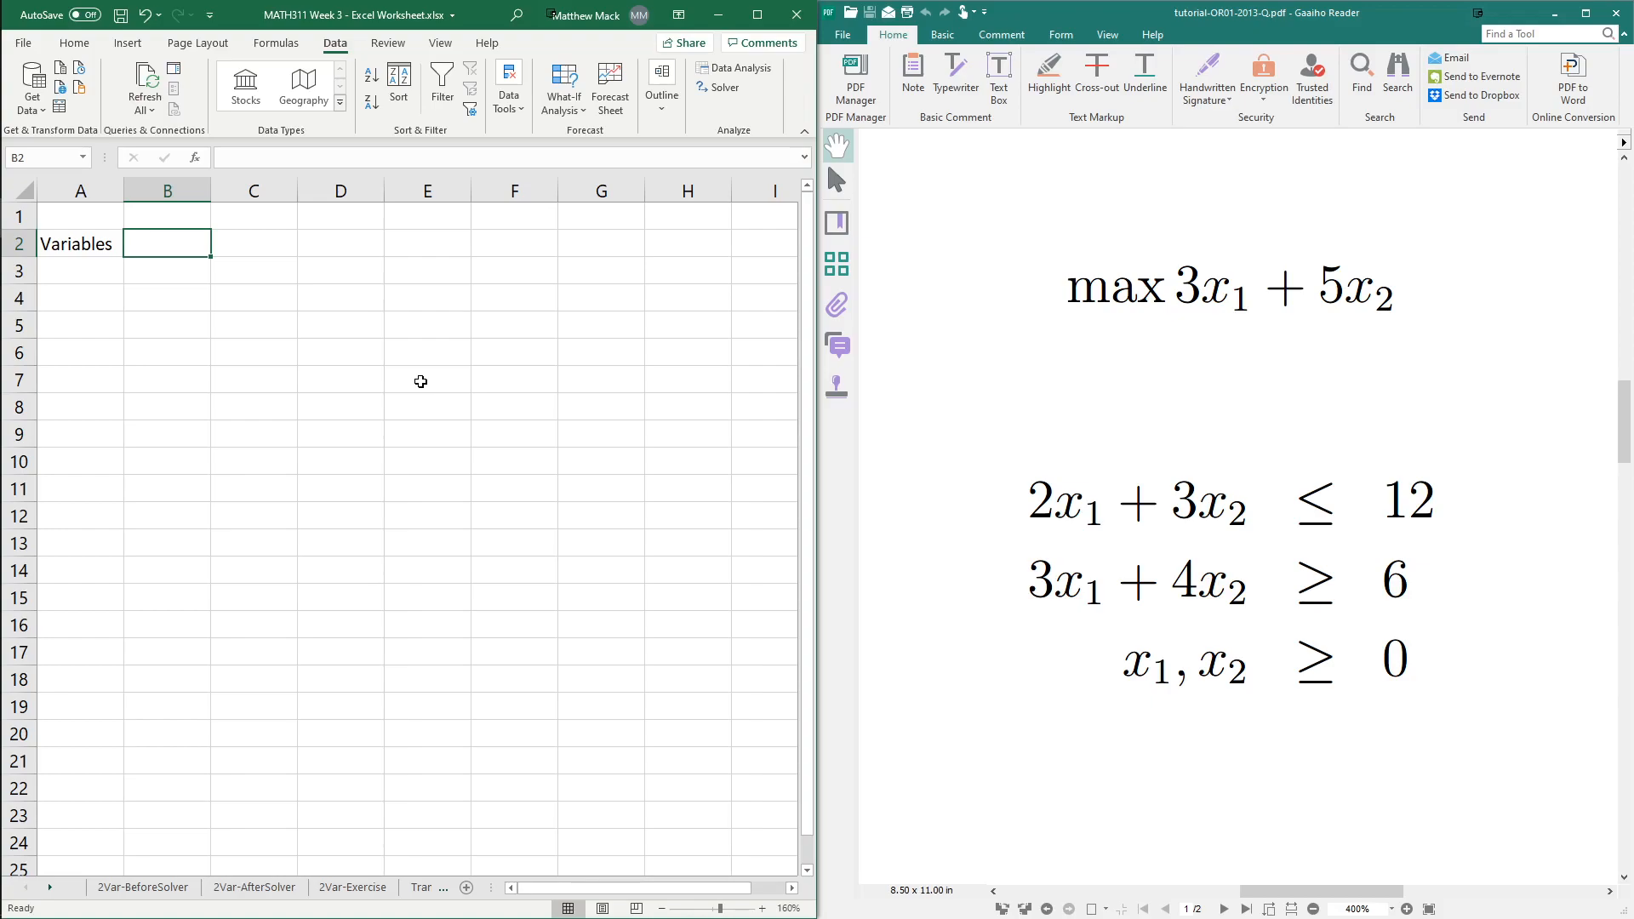
pyautogui.write('x_1')
pyautogui.press('Tab')
pyautogui.write('x_2')
pyautogui.press('Tab')
# Enter the headings "Objective Function" in E1 and "z-value" in F1, and fit column E to its text.
pyautogui.press('Tab')
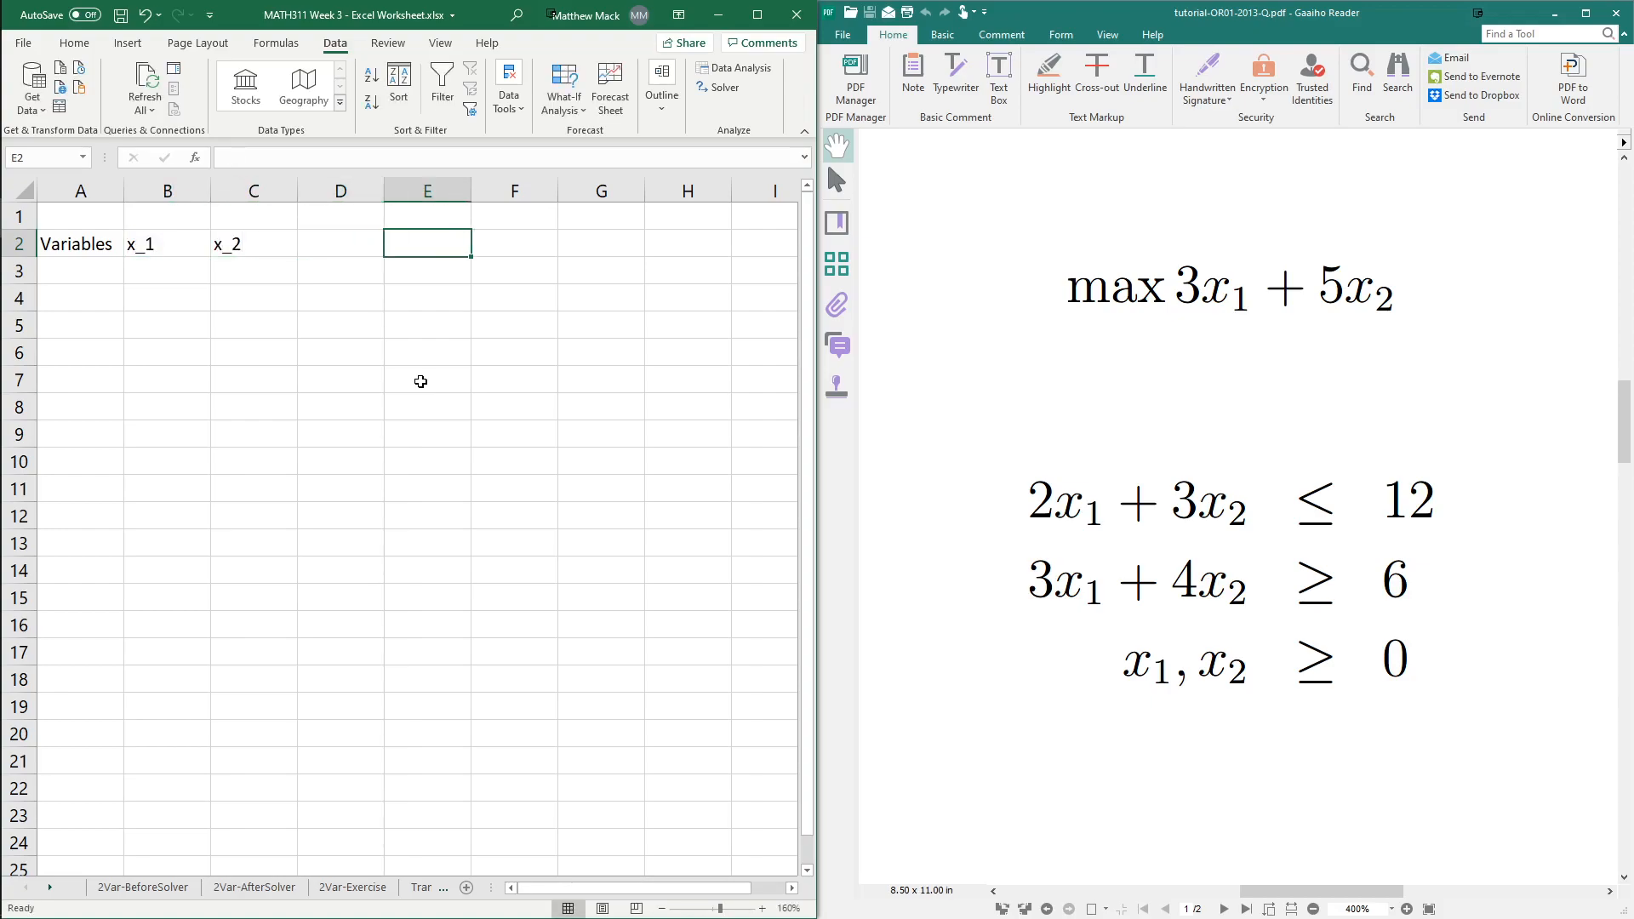
pyautogui.press('Up')
pyautogui.write('Ob')
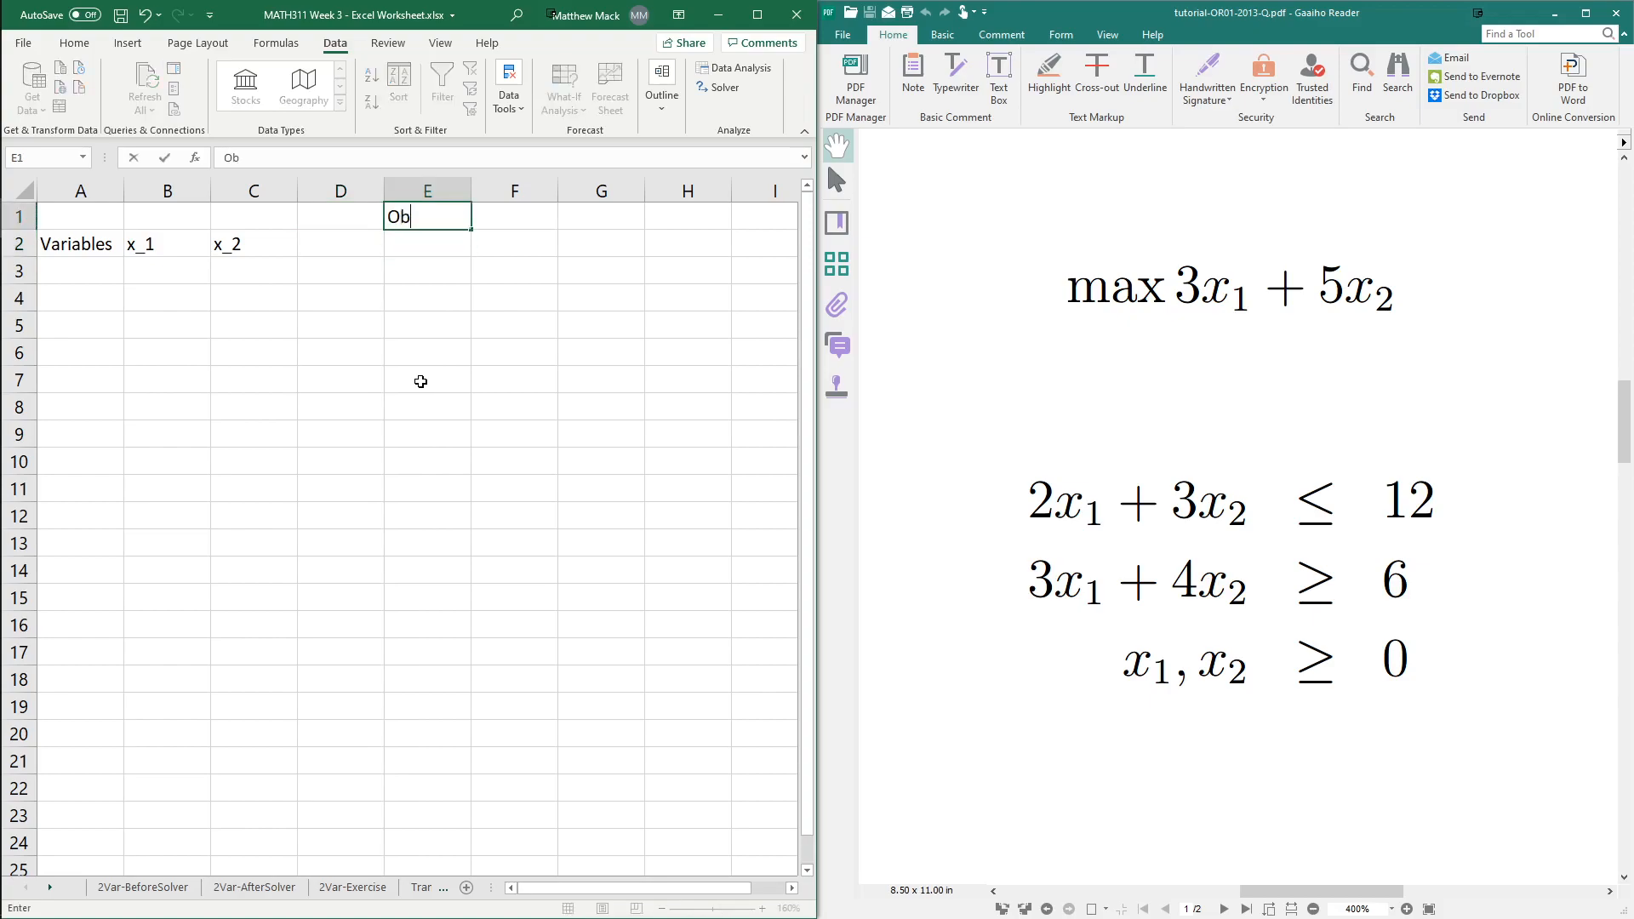
pyautogui.write('jective Function')
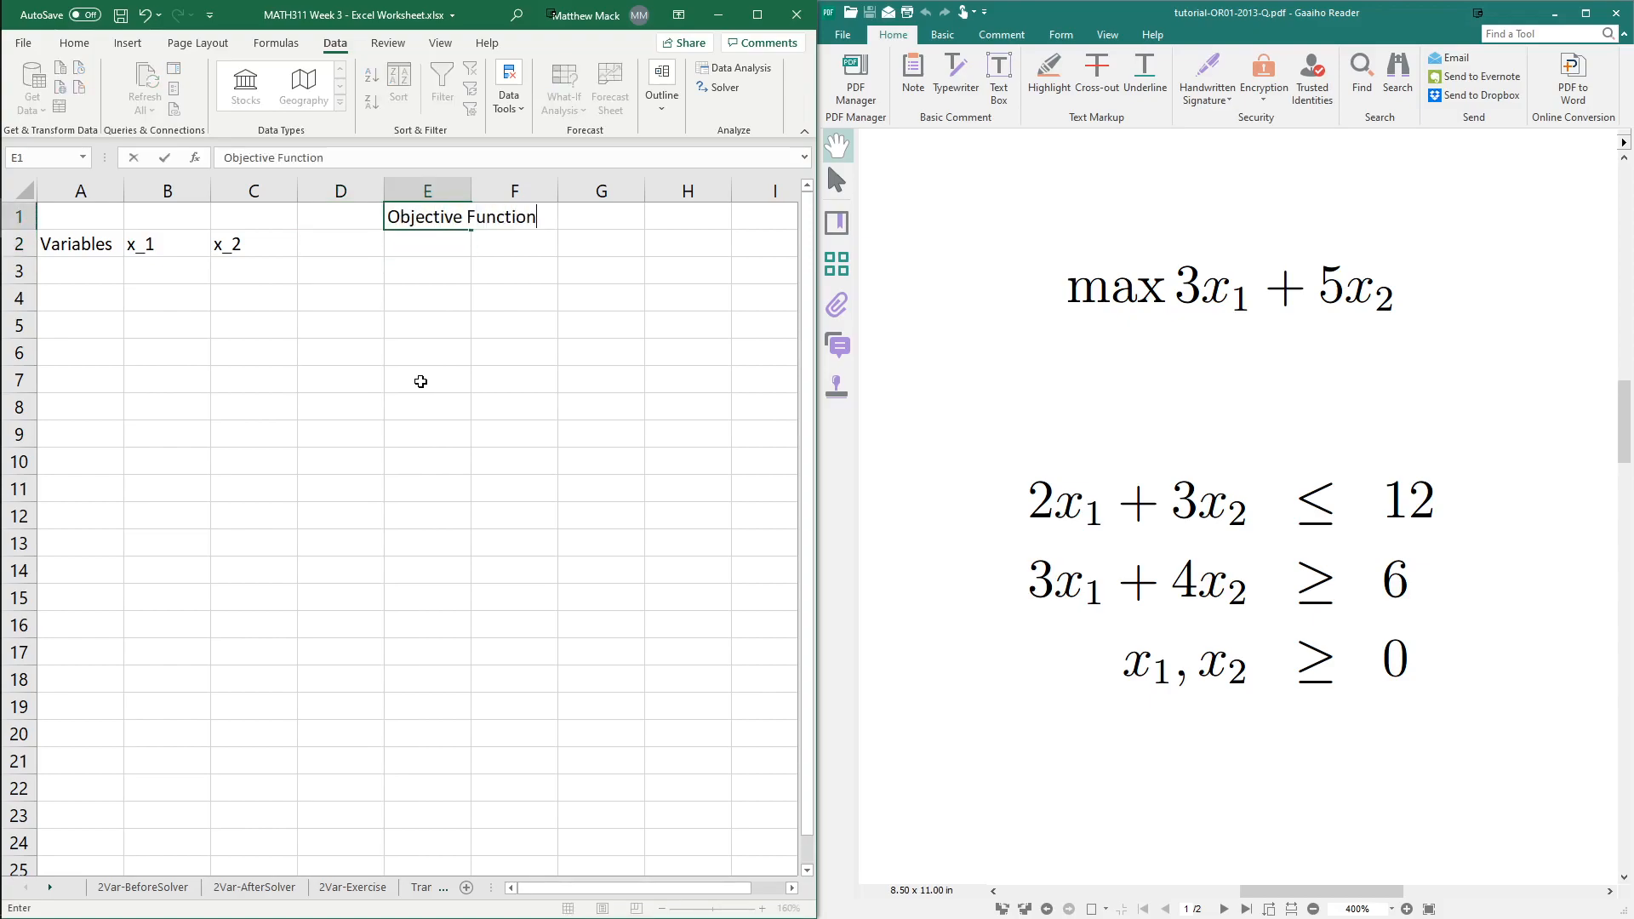
pyautogui.press('Tab')
pyautogui.doubleClick(471, 199)
pyautogui.write('z-value')
pyautogui.press('Return')
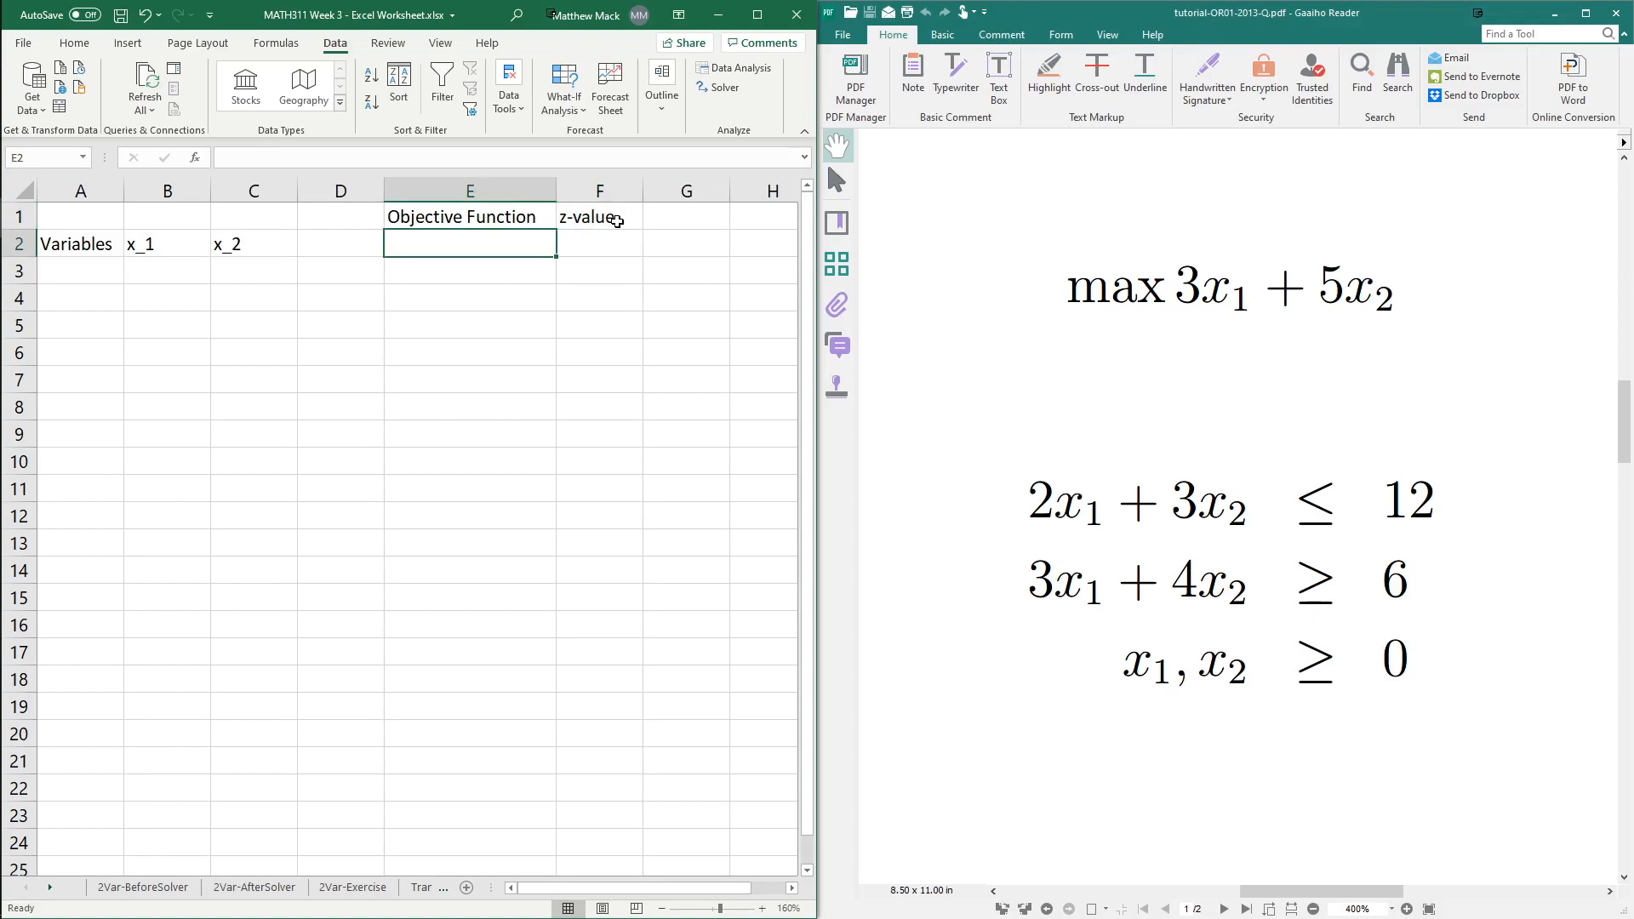
# Enter the objective "max 3x_1 + 5x_2" as text in E2.
pyautogui.write('ma')
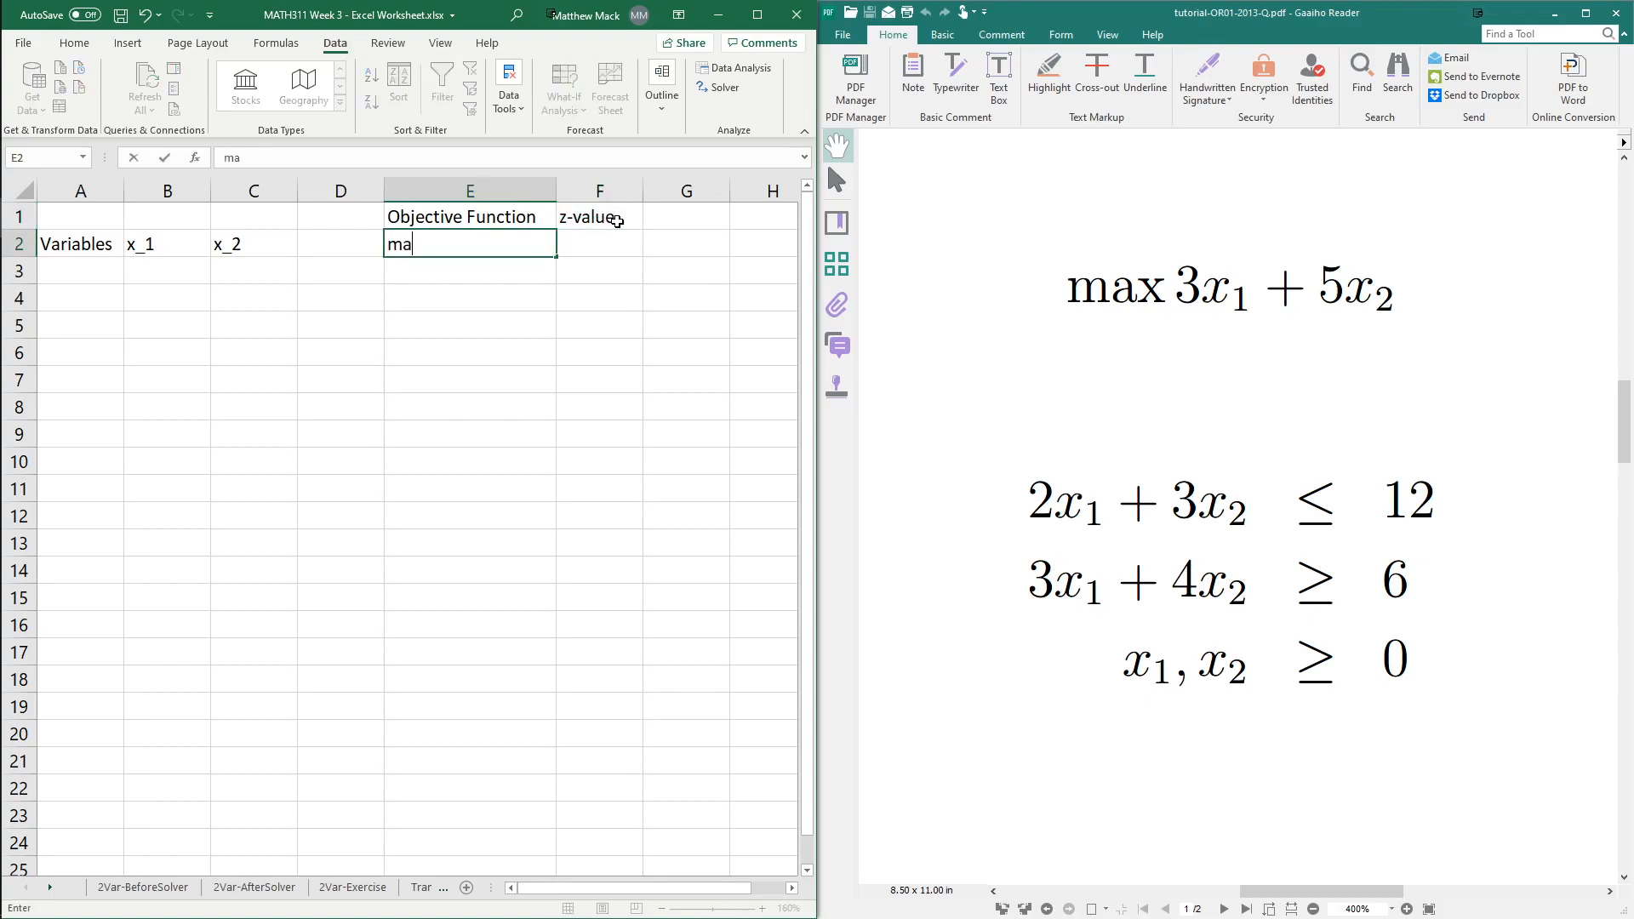
pyautogui.write('x 3x_1 + 5x_2')
pyautogui.press('Tab')
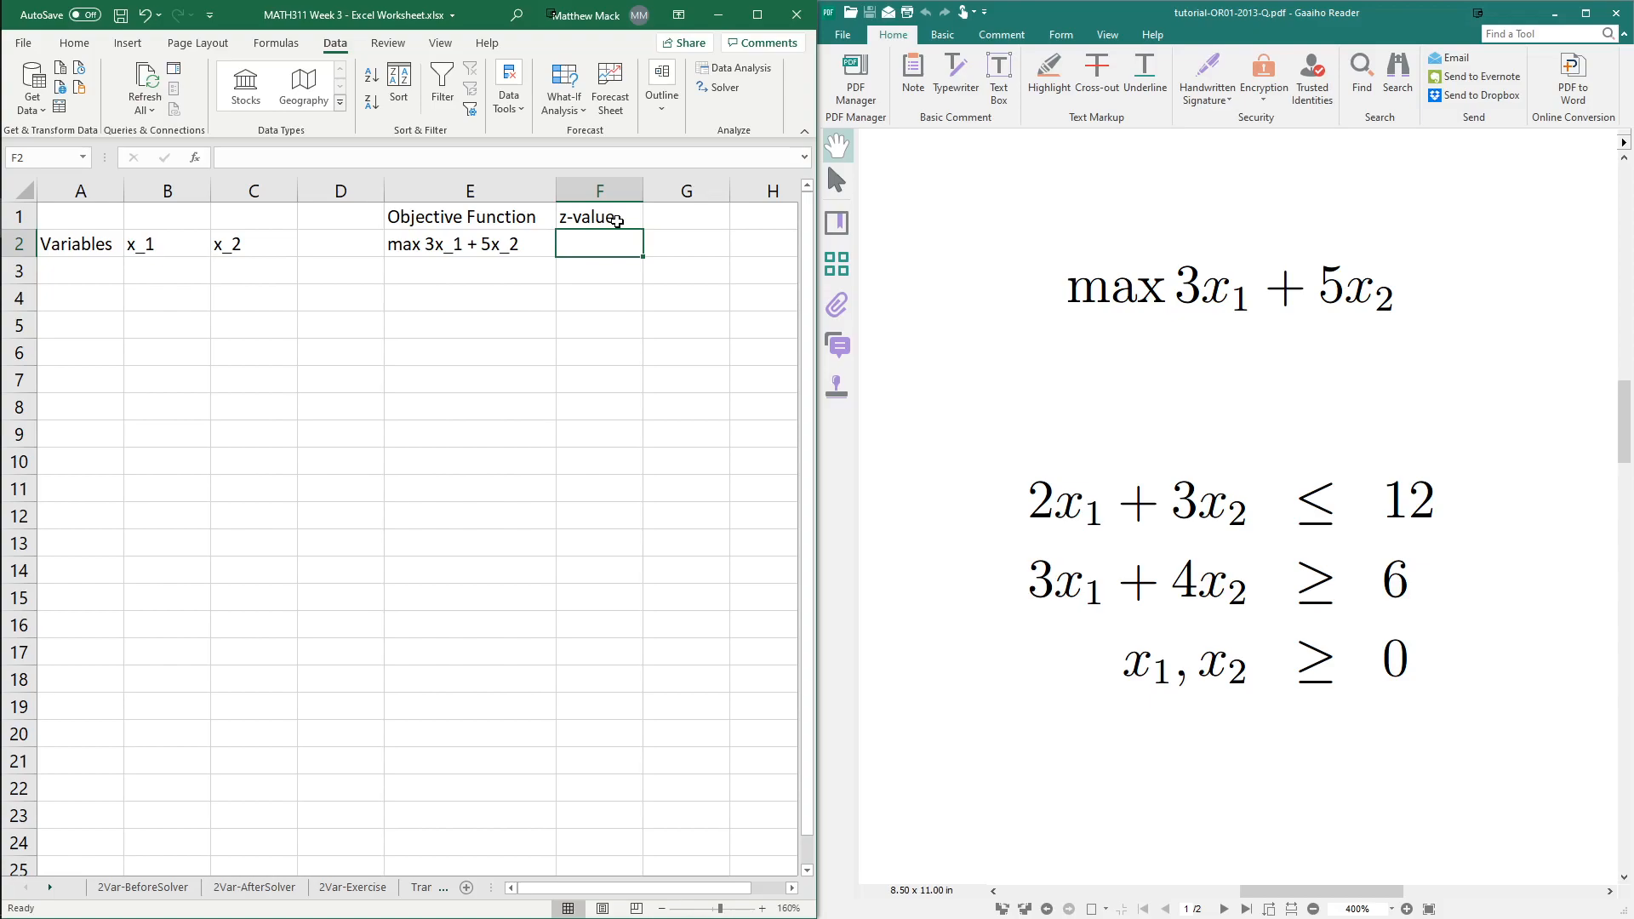
pyautogui.write('=')
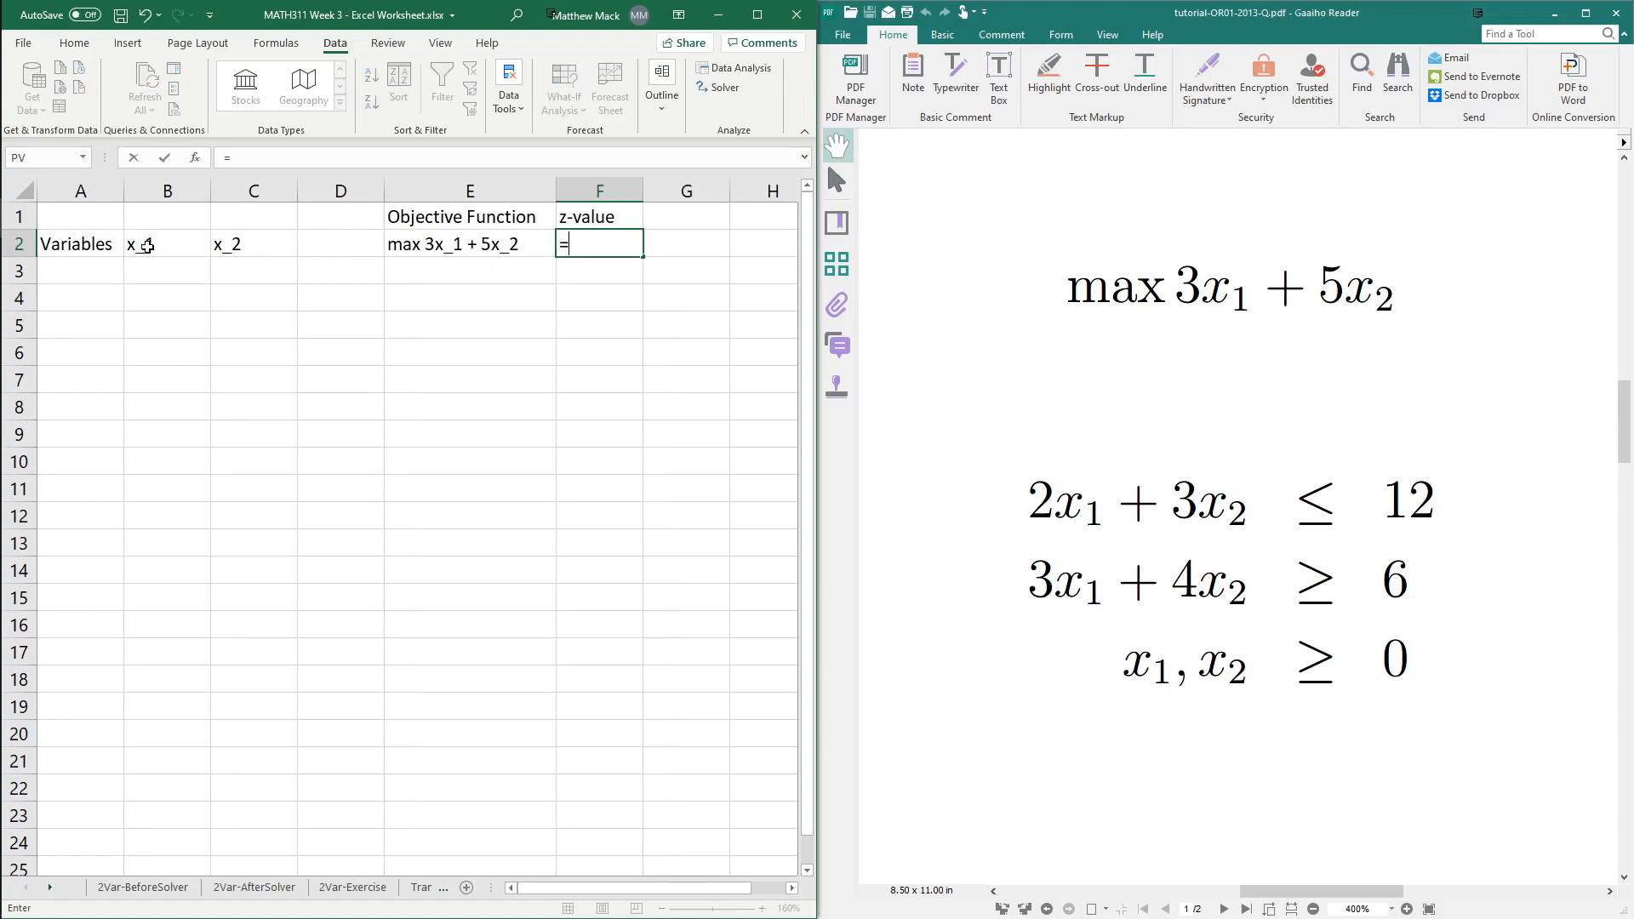
pyautogui.click(223, 294)
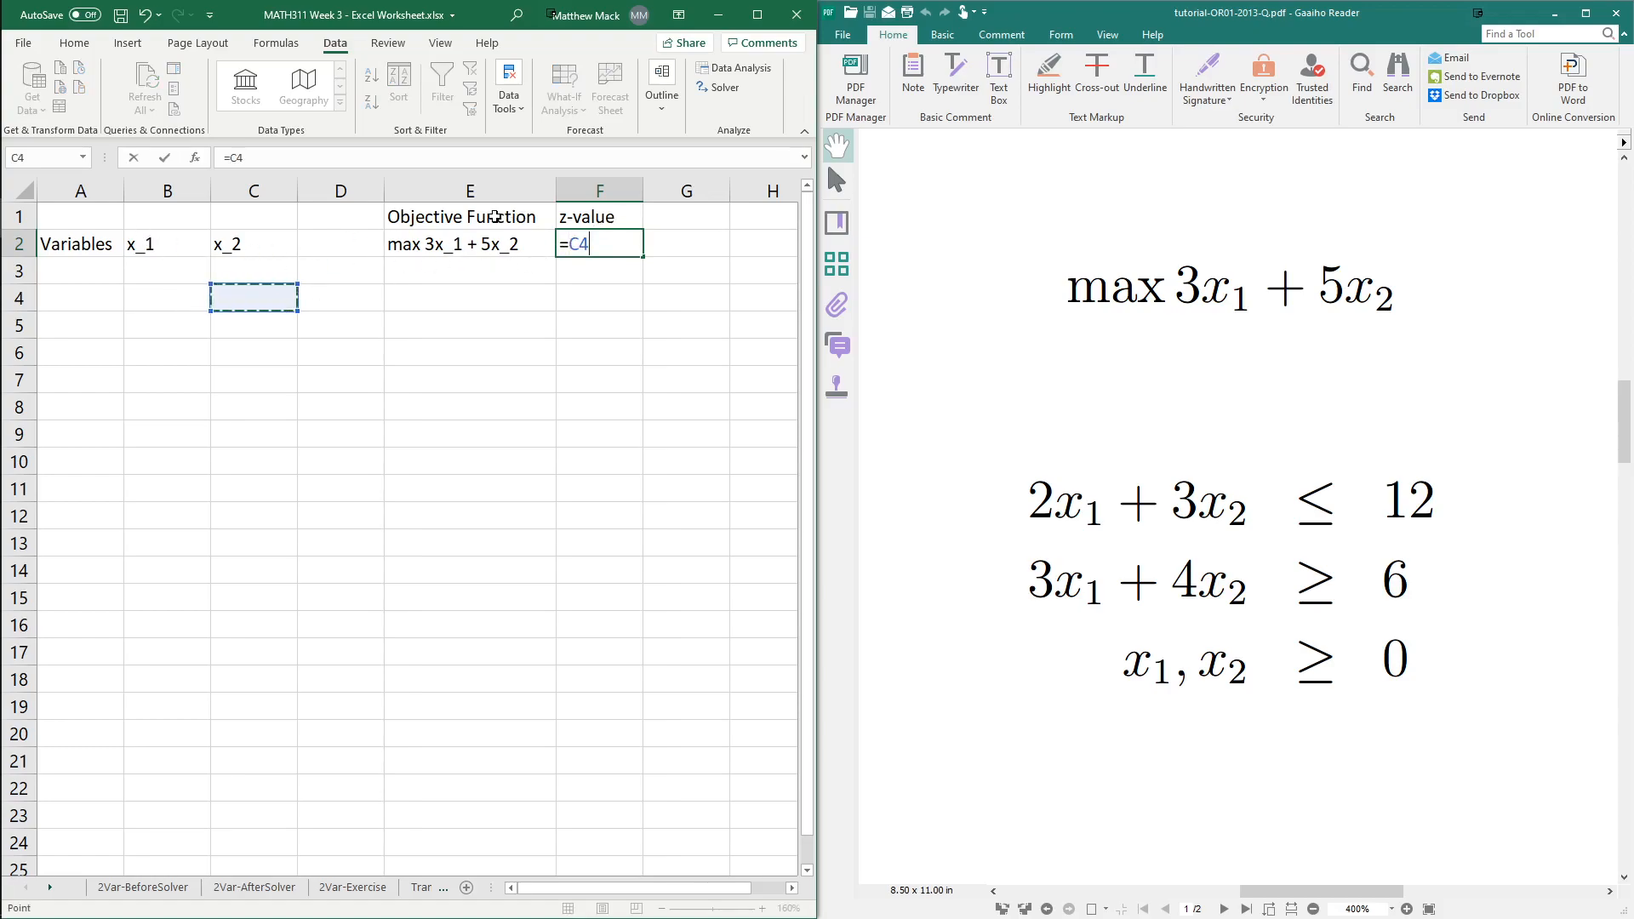
pyautogui.press('Escape')
# Move the objective function block from E1:F2 down one row to E2:F3.
pyautogui.moveTo(495, 217); pyautogui.dragTo(619, 245)
pyautogui.hotkey('ctrl', 'c')
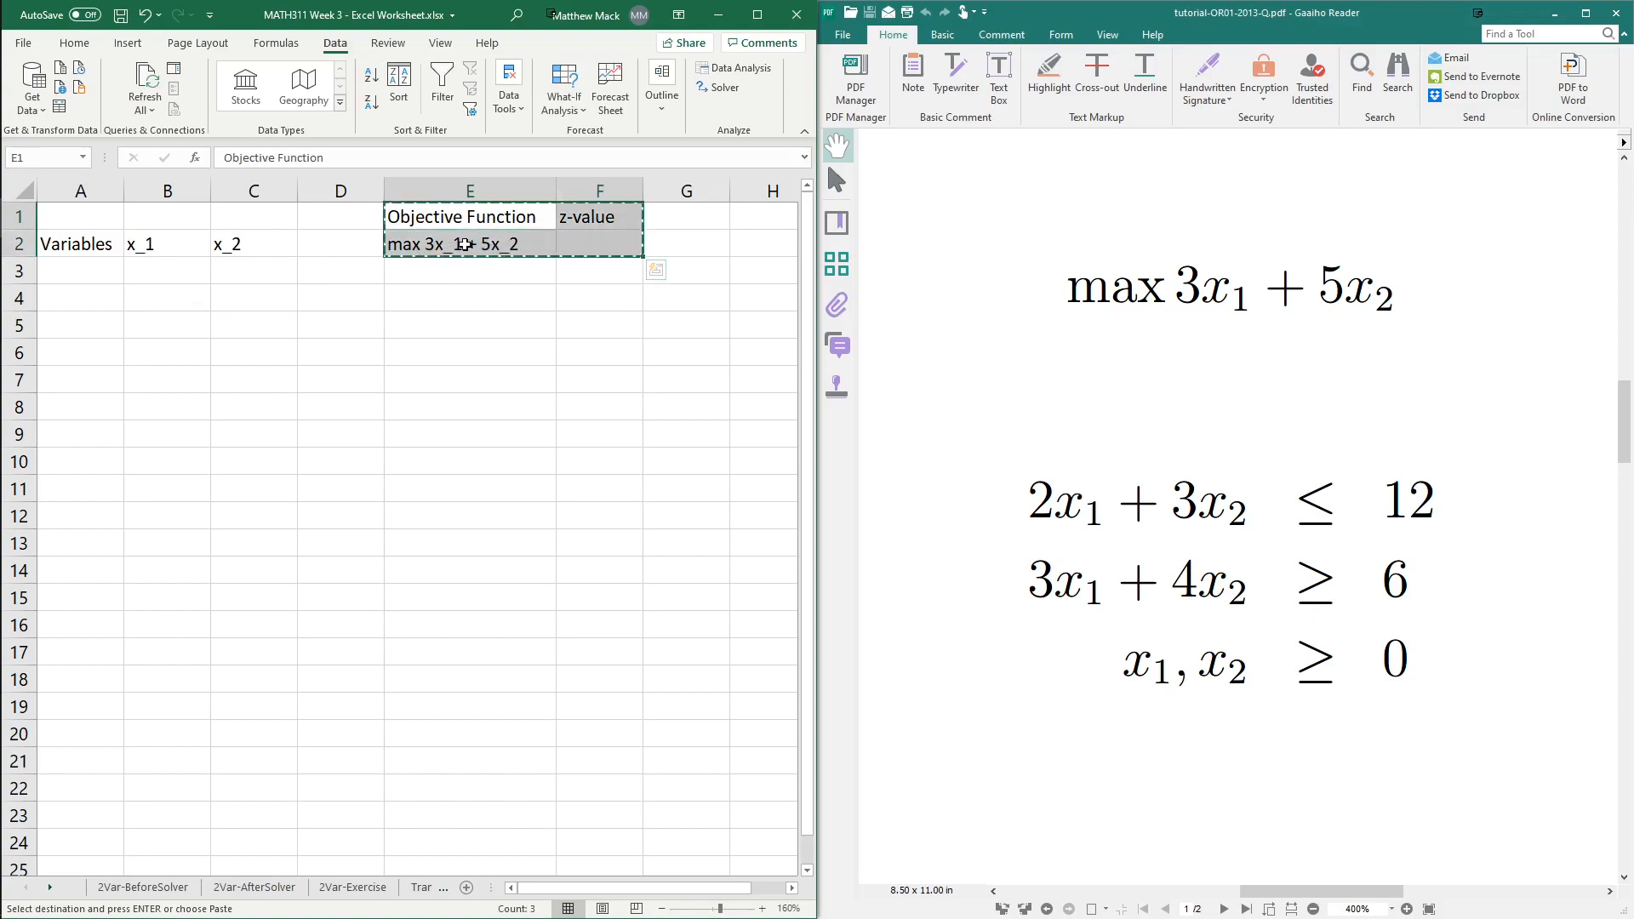
pyautogui.click(465, 244)
pyautogui.hotkey('ctrl', 'v')
pyautogui.click(303, 299)
# Enter starting values of 0 for x_1 in B3 and x_2 in C3.
pyautogui.click(155, 275)
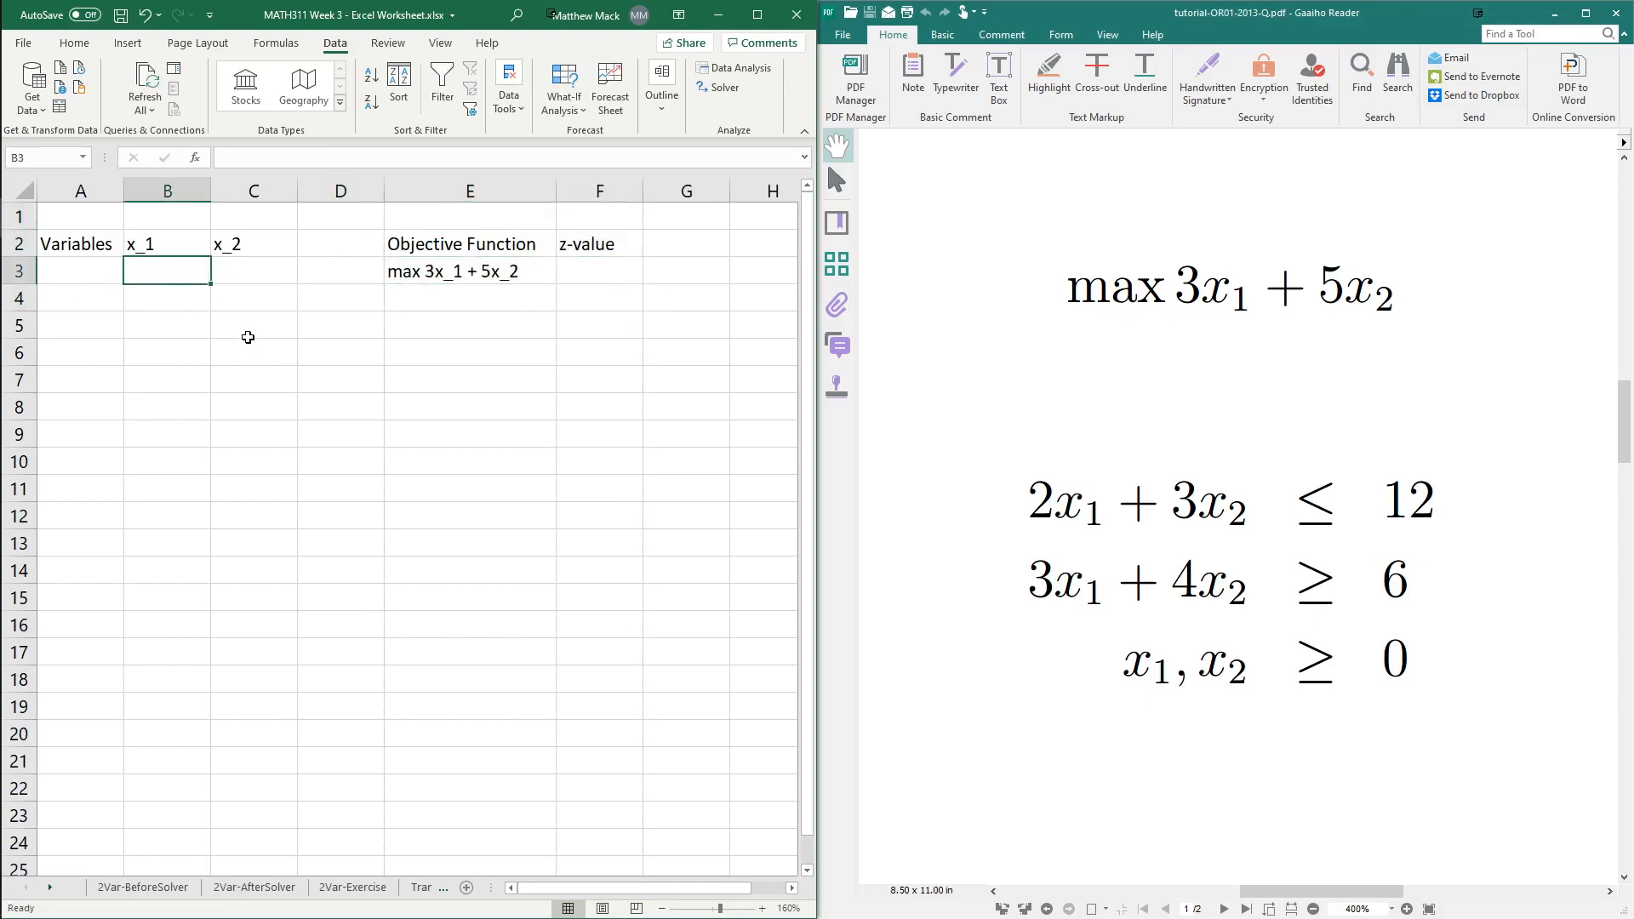
pyautogui.write('0')
pyautogui.press('Tab')
pyautogui.write('0')
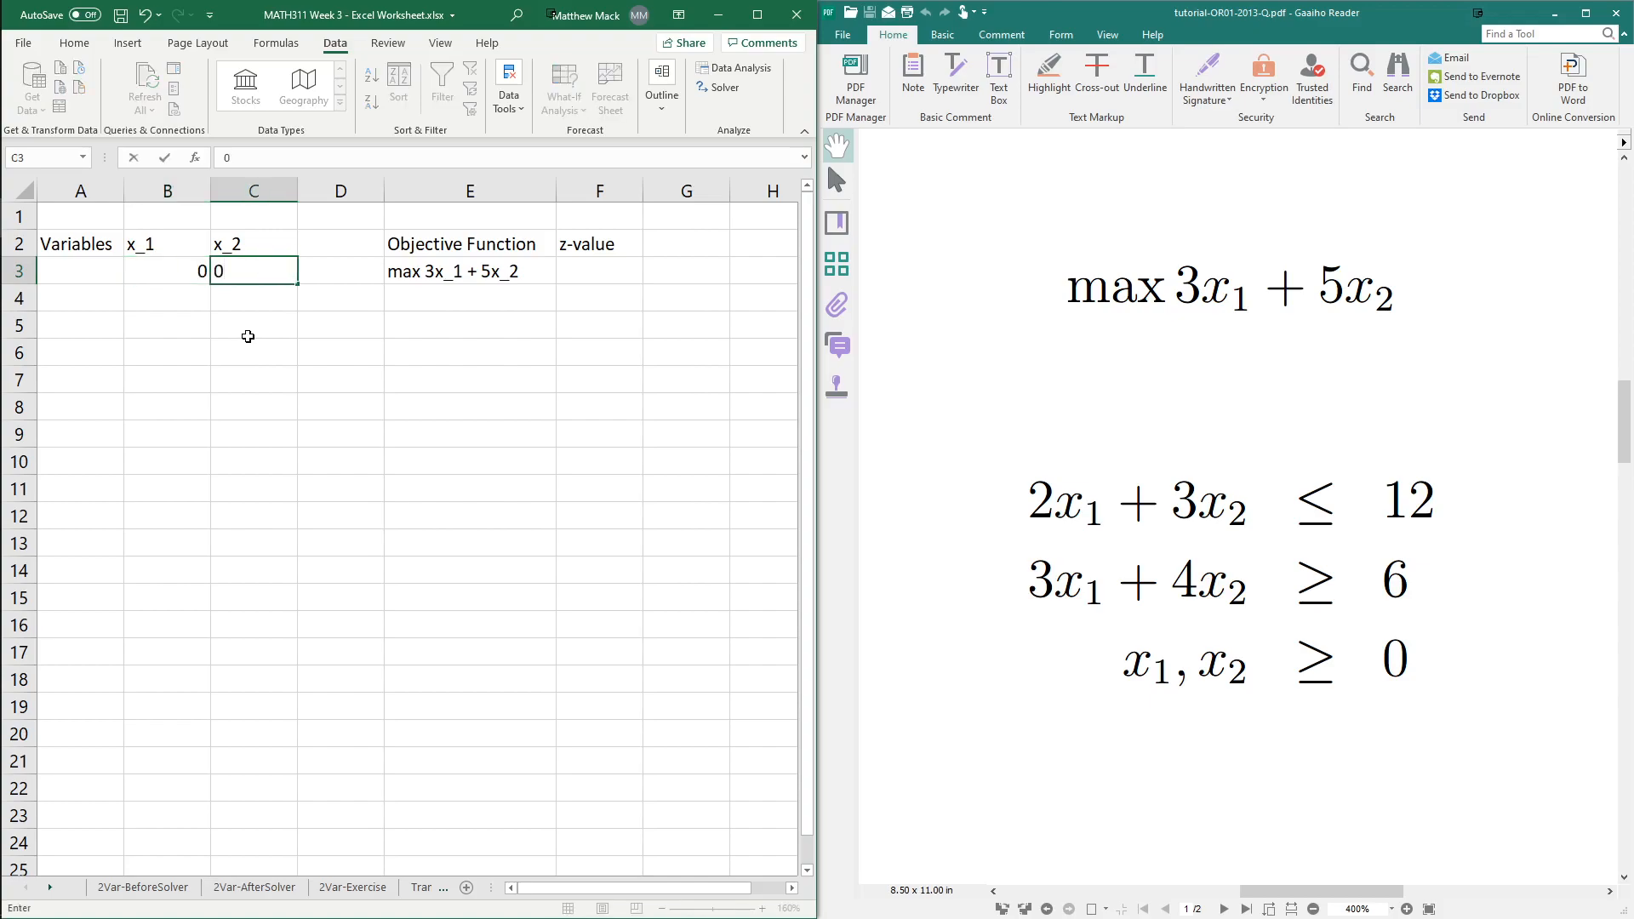
pyautogui.press('Tab')
# Make the "Objective Function" and "z-value" headings in E2:F2 bold.
pyautogui.press('Tab')
pyautogui.press('Tab')
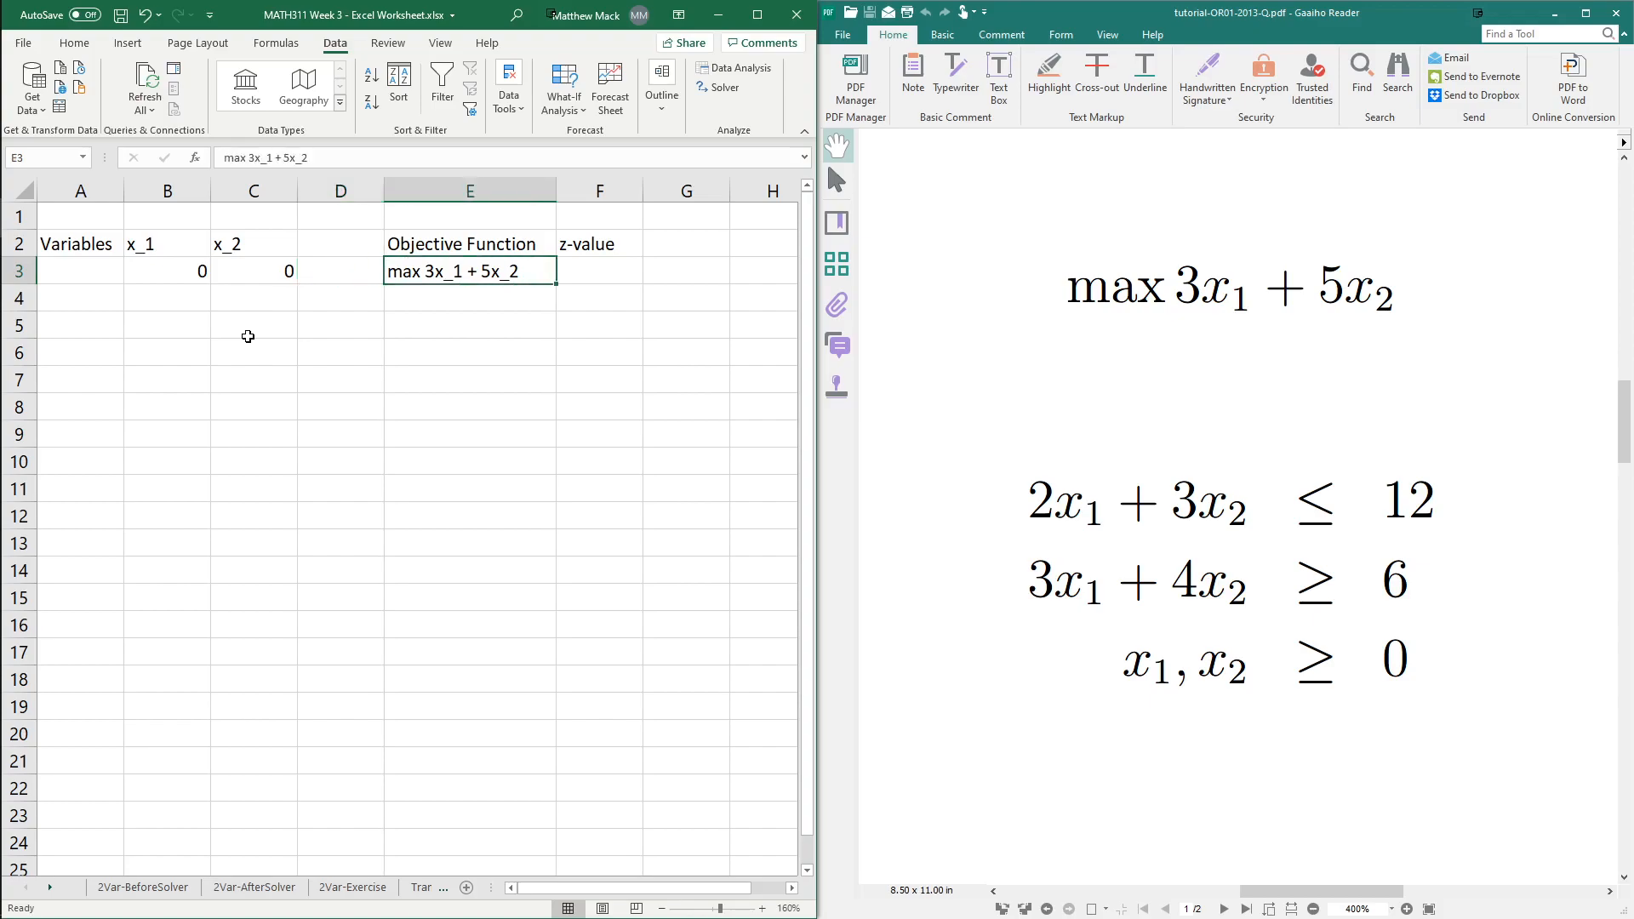
pyautogui.press('Up')
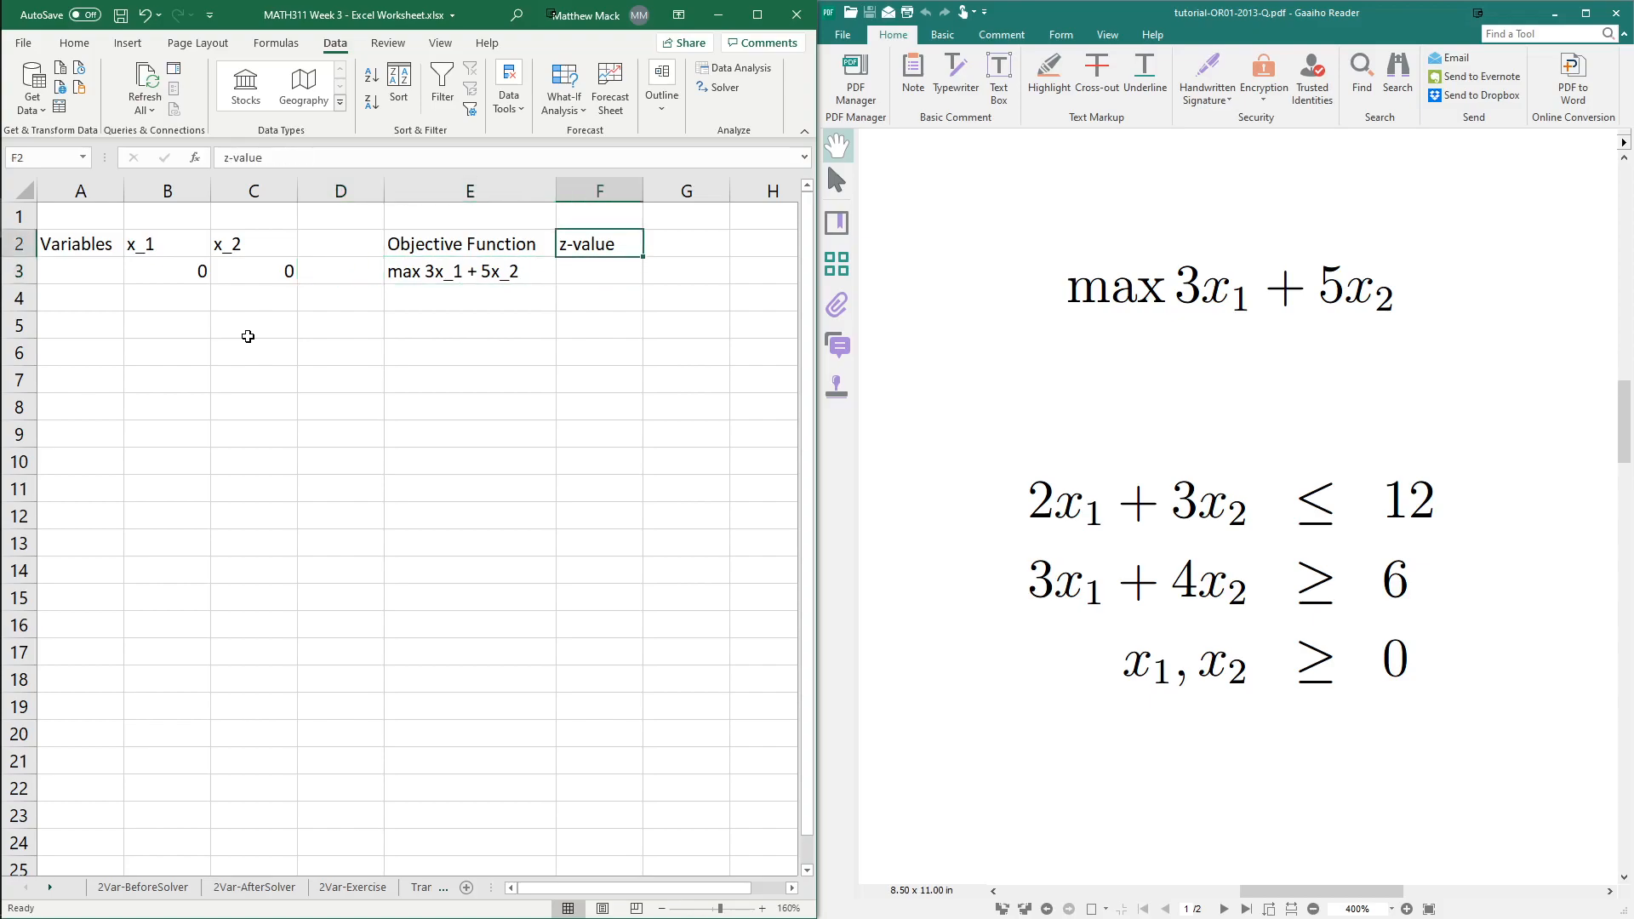
pyautogui.press('Left')
pyautogui.hotkey('shift', 'Right')
pyautogui.hotkey('ctrl', 'b')
pyautogui.press('Down')
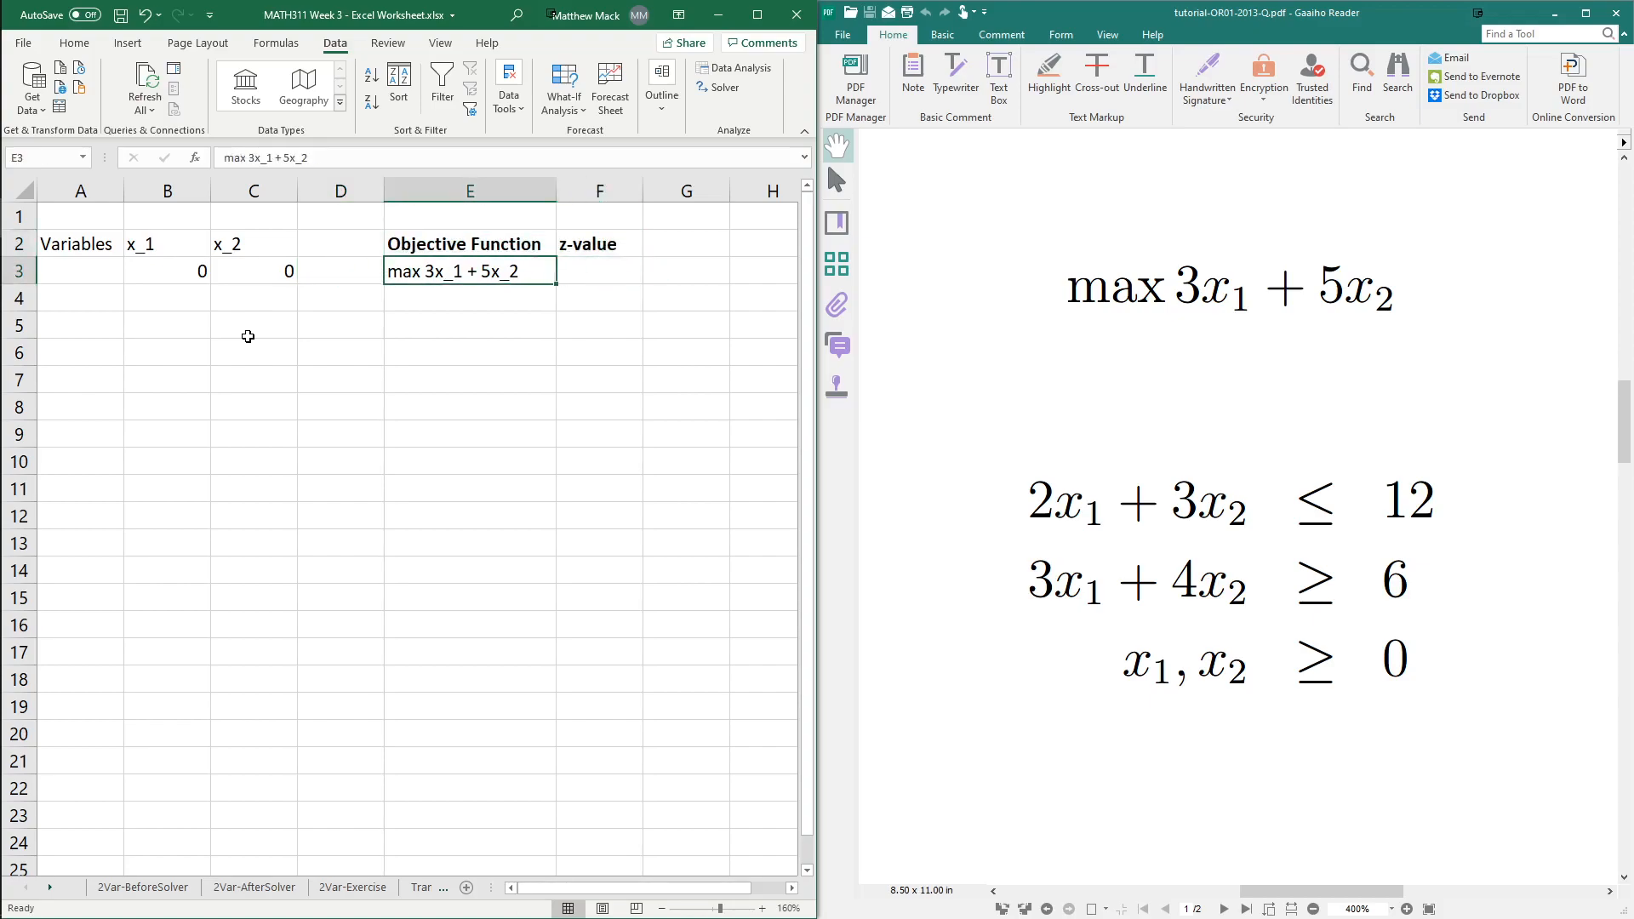
# Make the "Variables" label in A2 bold.
pyautogui.press('Right')
pyautogui.press('Up')
pyautogui.press('Left')
pyautogui.press('Left')
pyautogui.press('Left')
pyautogui.press('Left')
pyautogui.press('Left')
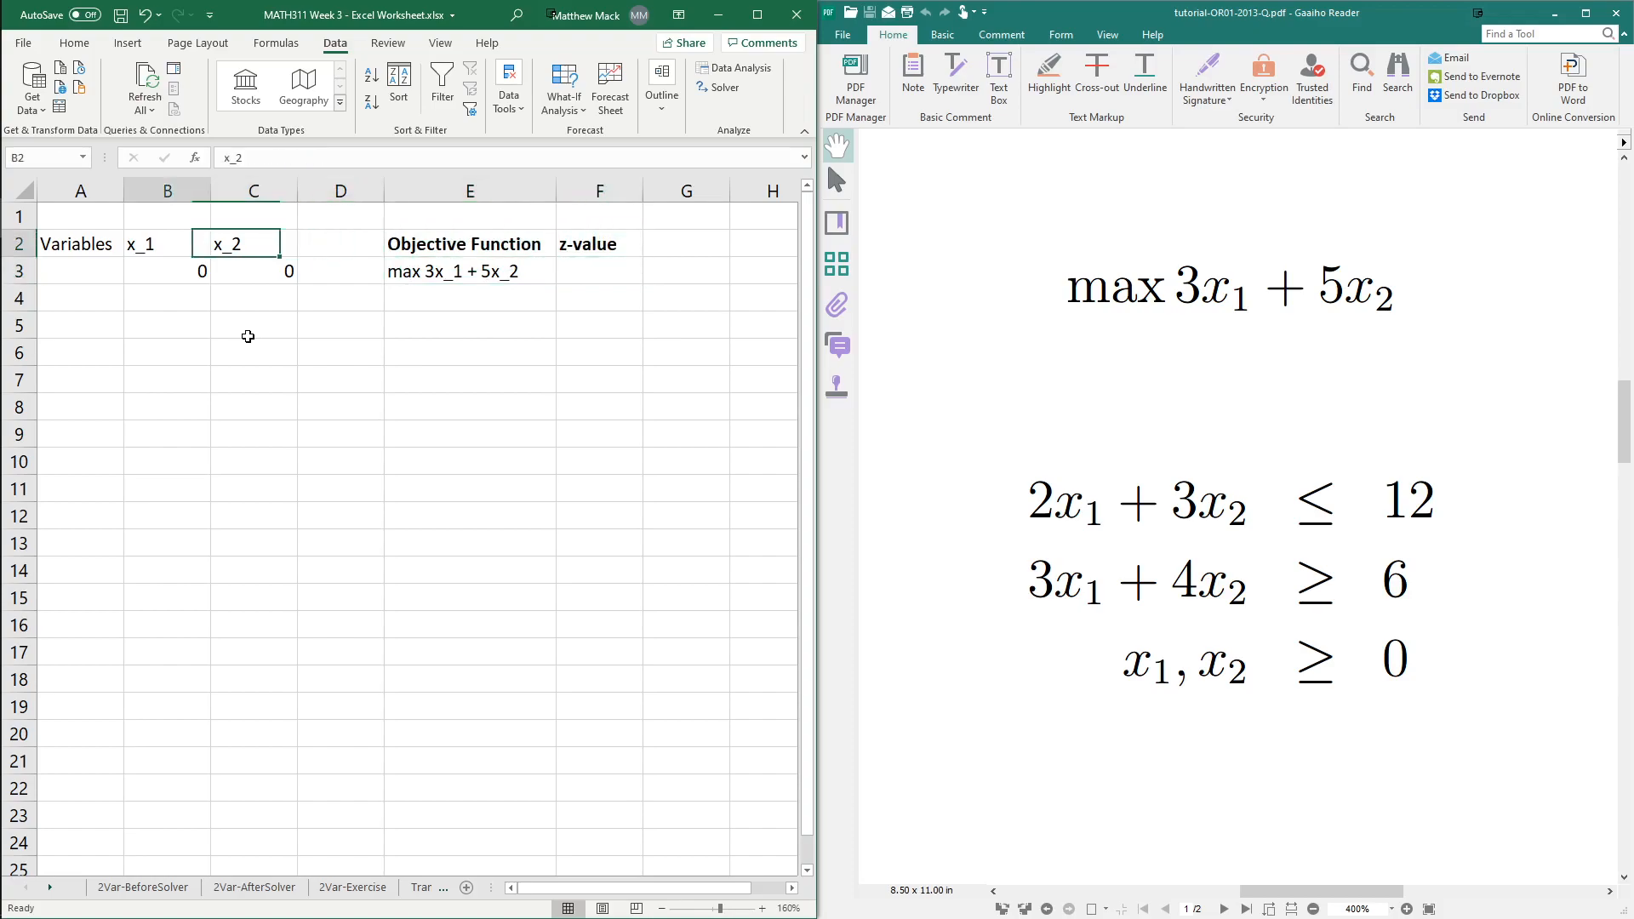
pyautogui.hotkey('ctrl', 'b')
# Enter the objective formula =3*B3+5*C3 in F3 below the z-value heading.
pyautogui.press('Down')
pyautogui.press('Right')
pyautogui.press('Right')
pyautogui.press('Right')
pyautogui.press('Right')
pyautogui.press('Right')
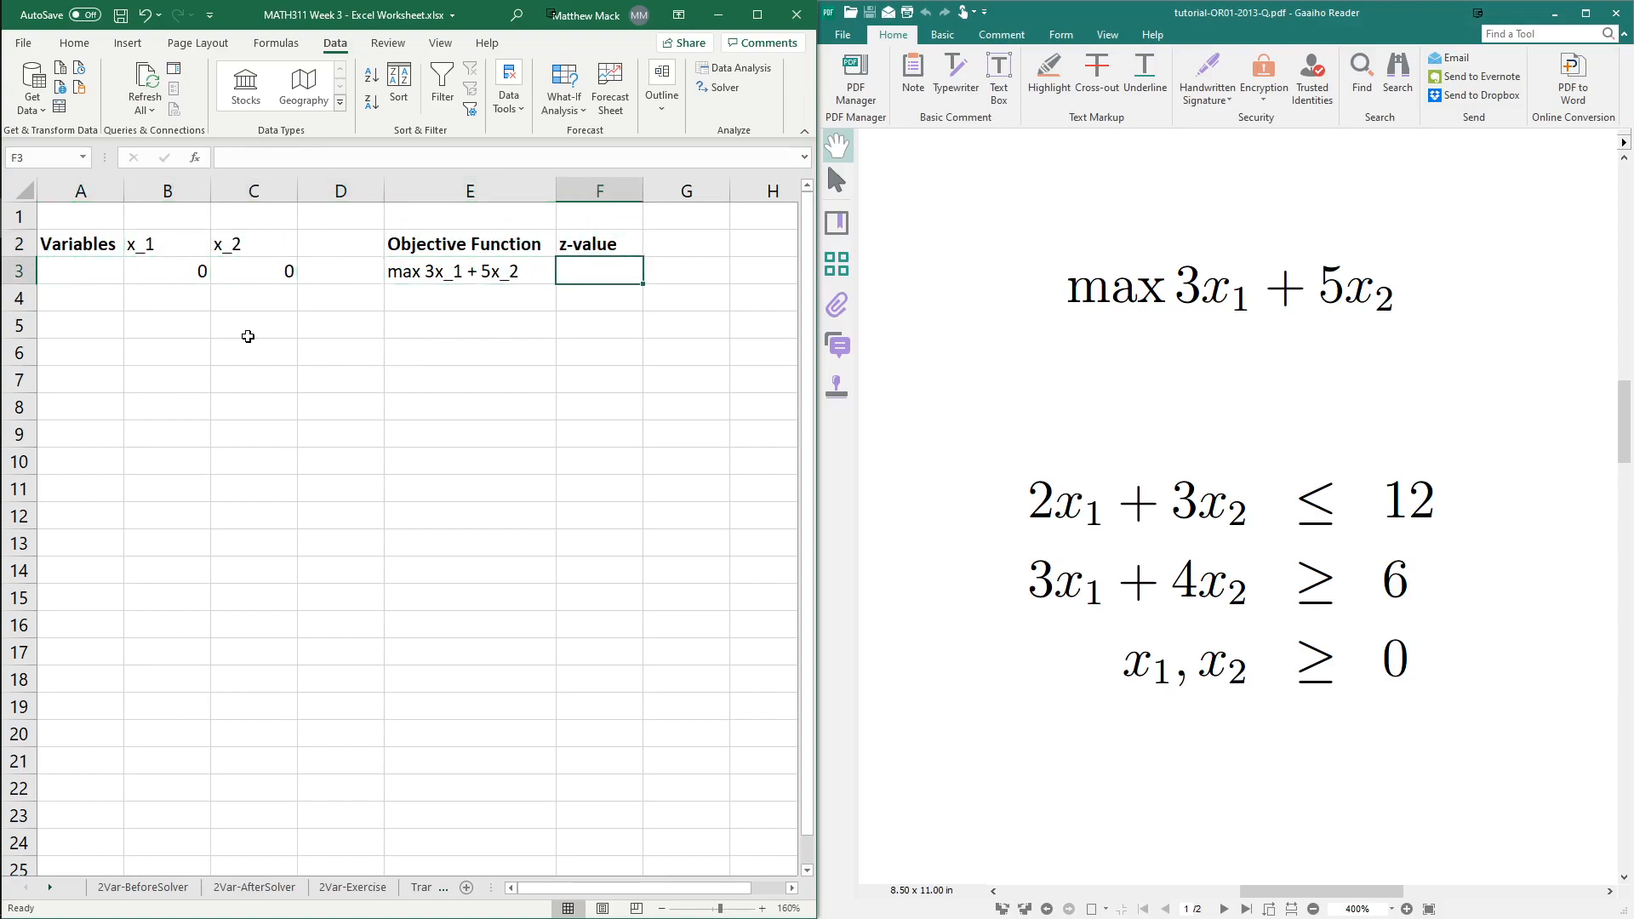
pyautogui.write('=')
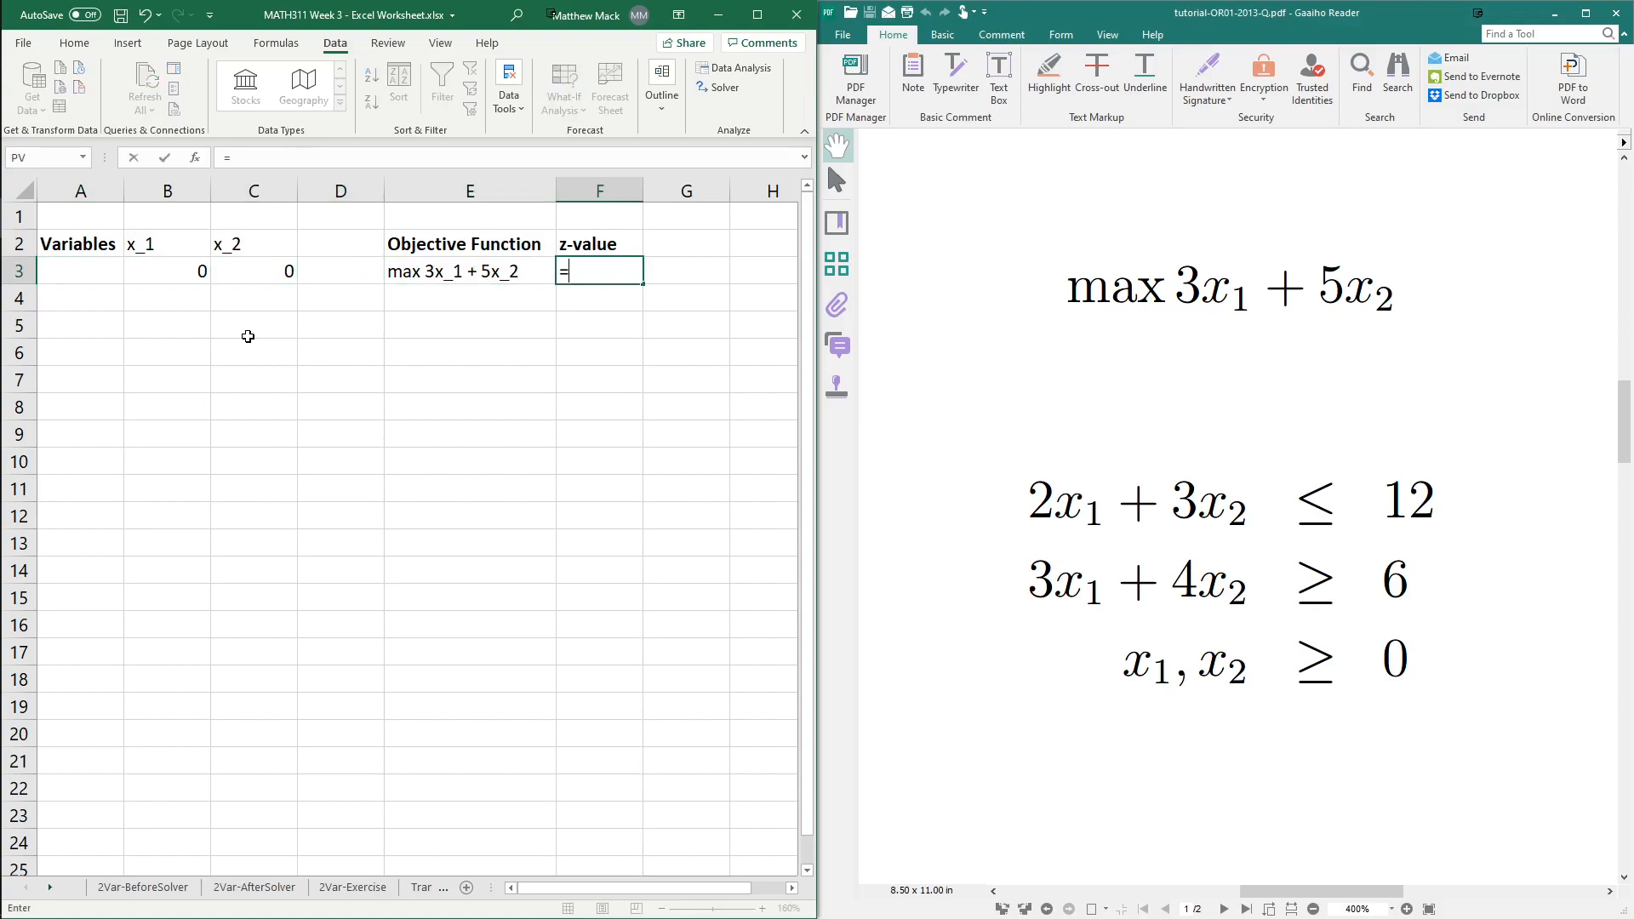
pyautogui.write('3*')
pyautogui.click(166, 269)
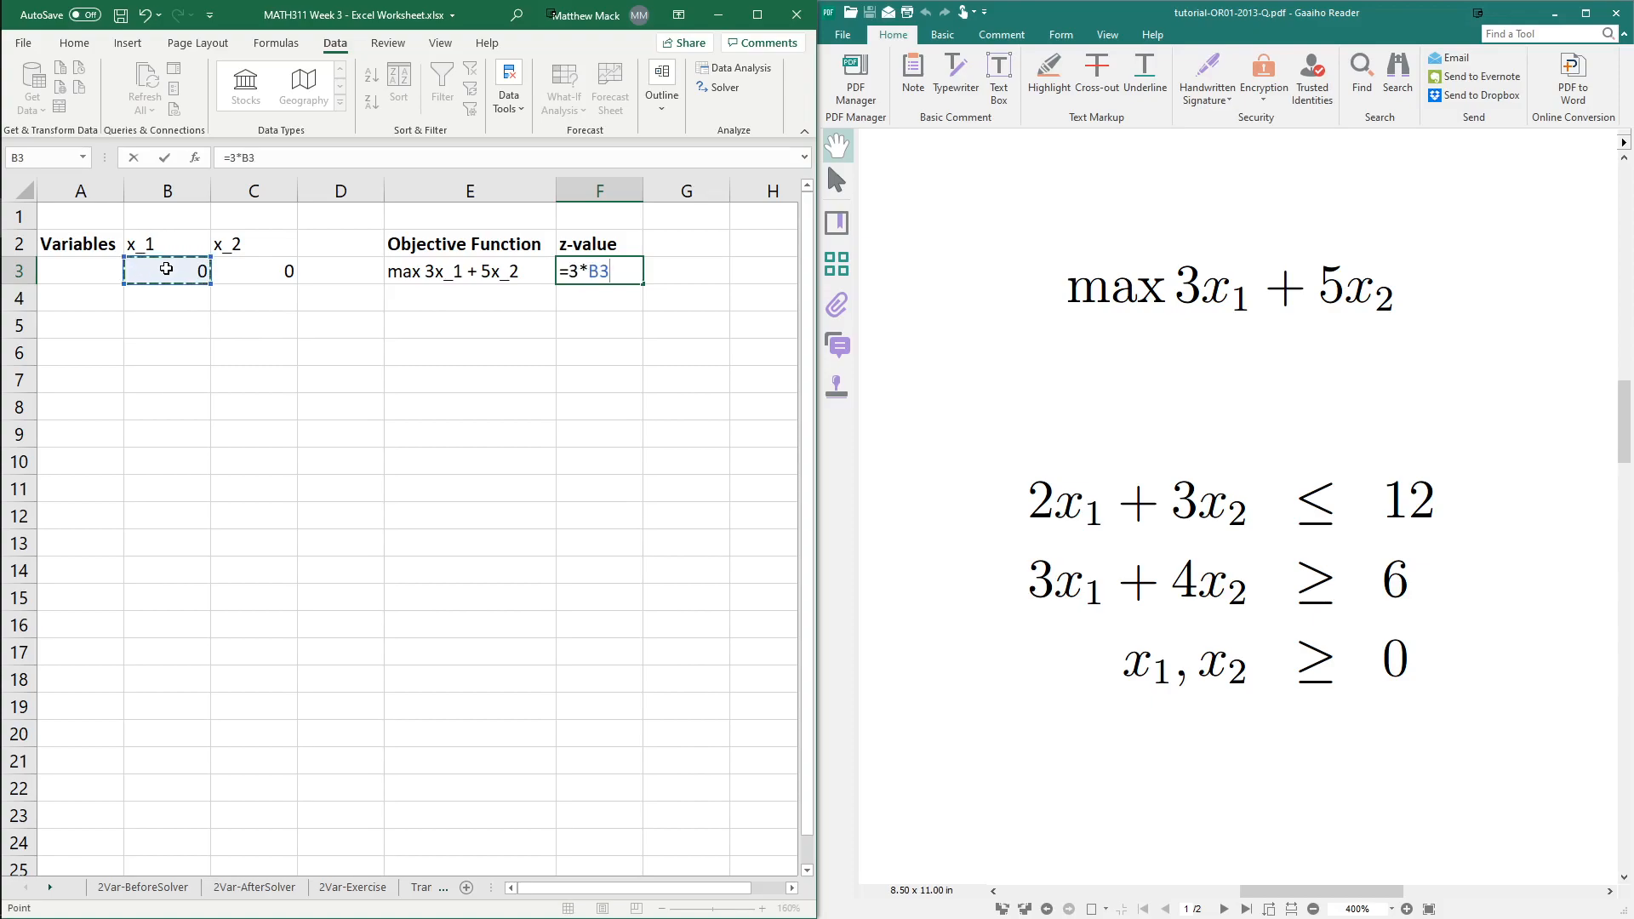
pyautogui.write('+5*')
pyautogui.click(264, 269)
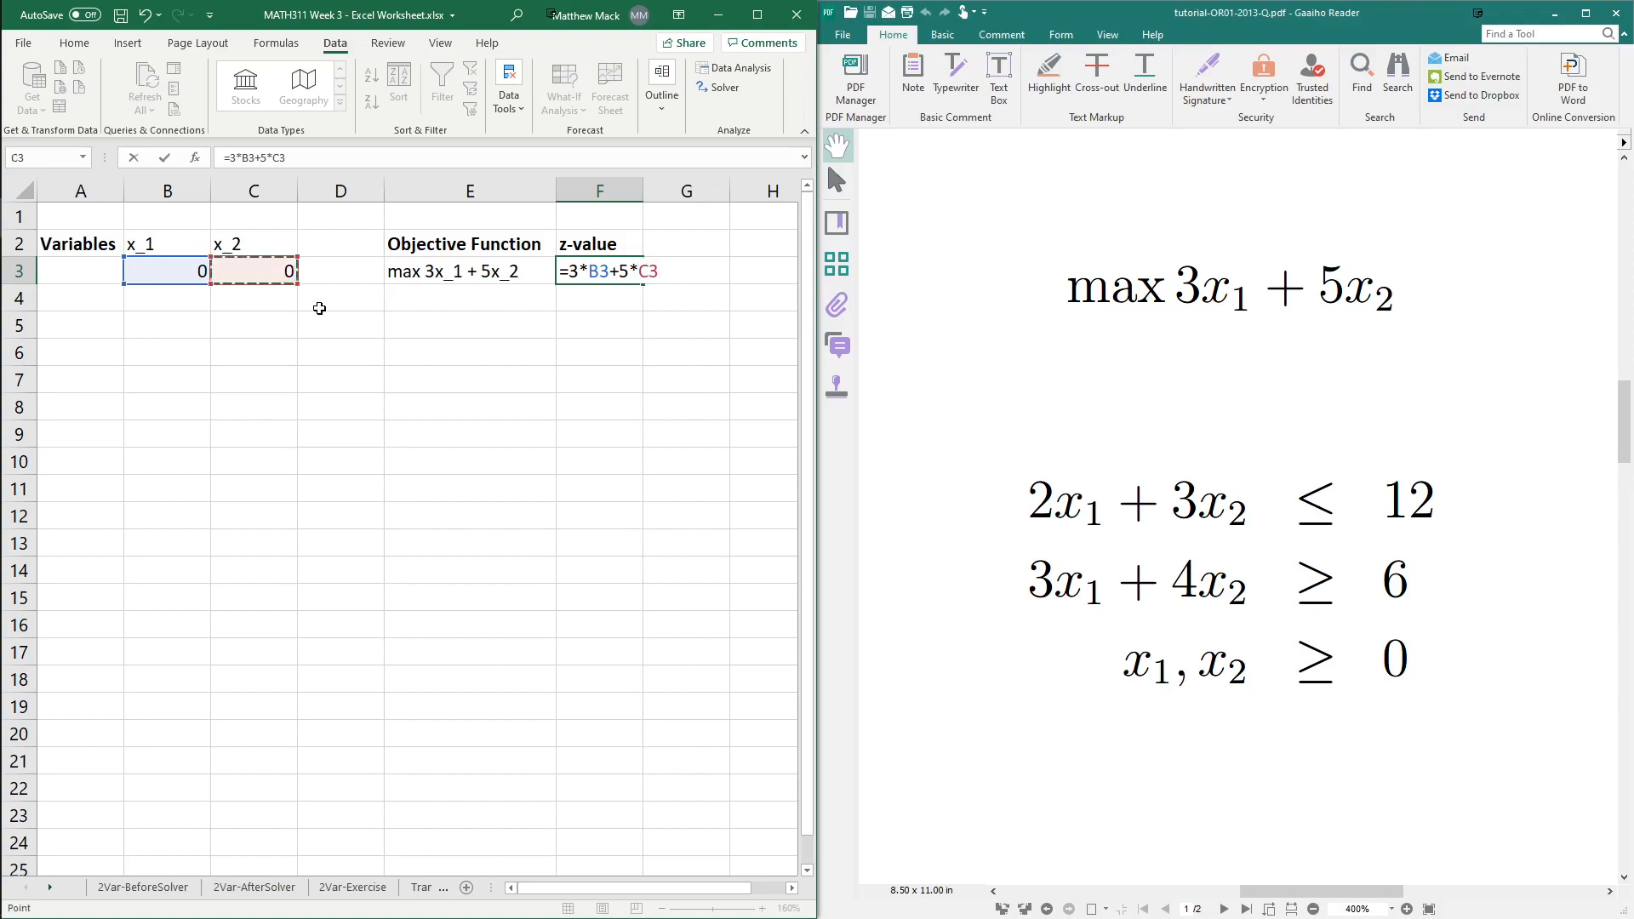
pyautogui.press('Return')
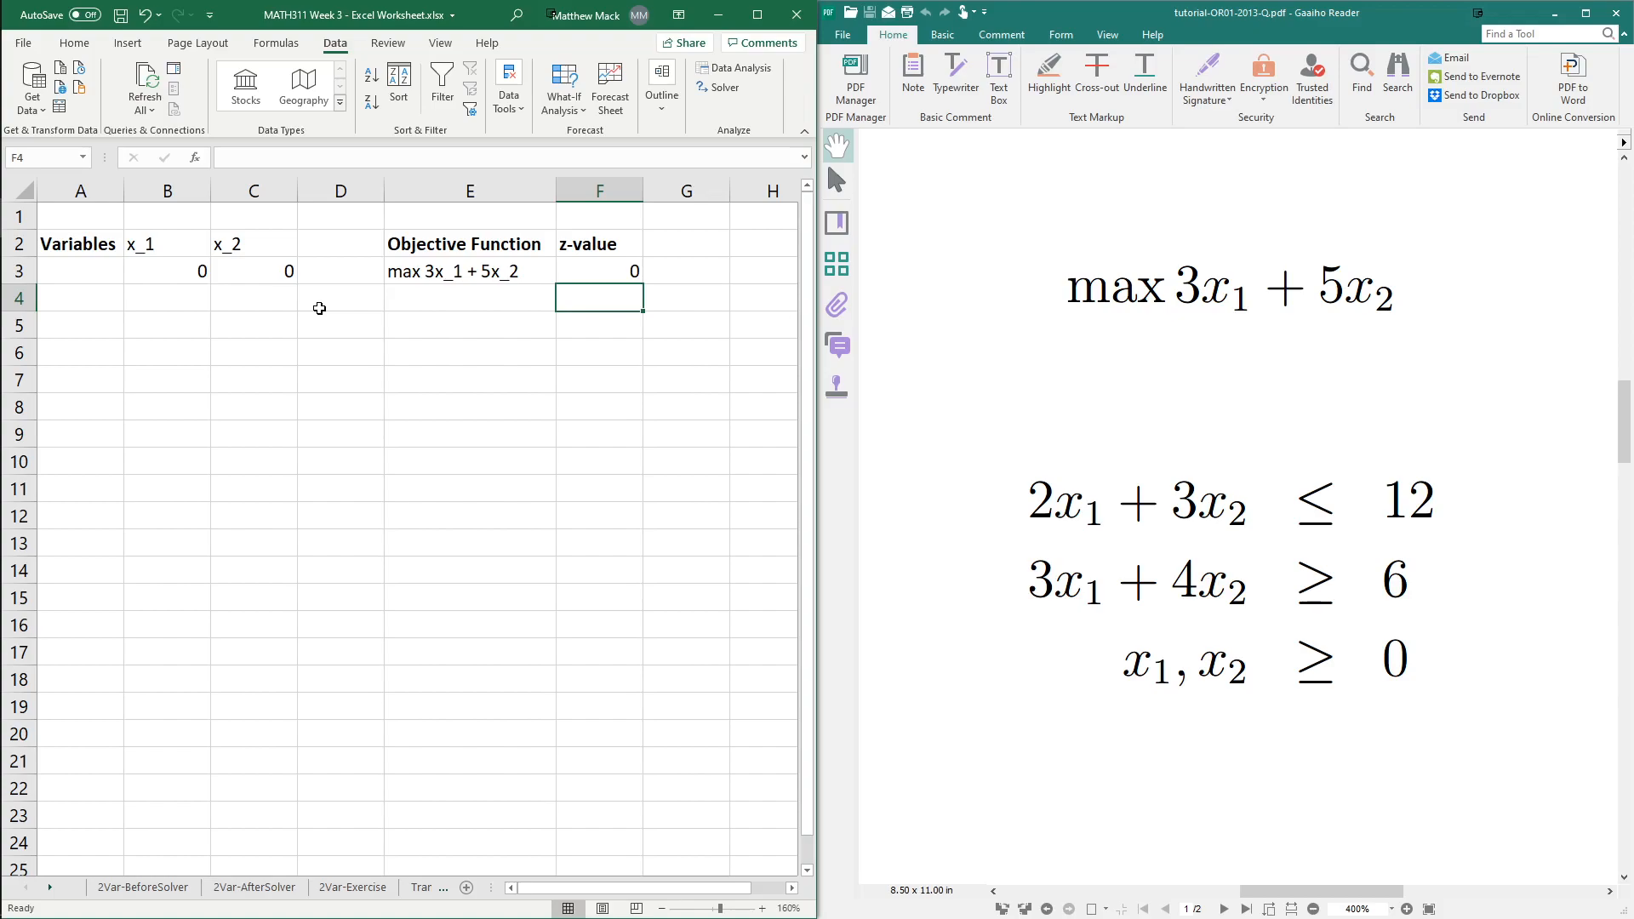
pyautogui.click(187, 273)
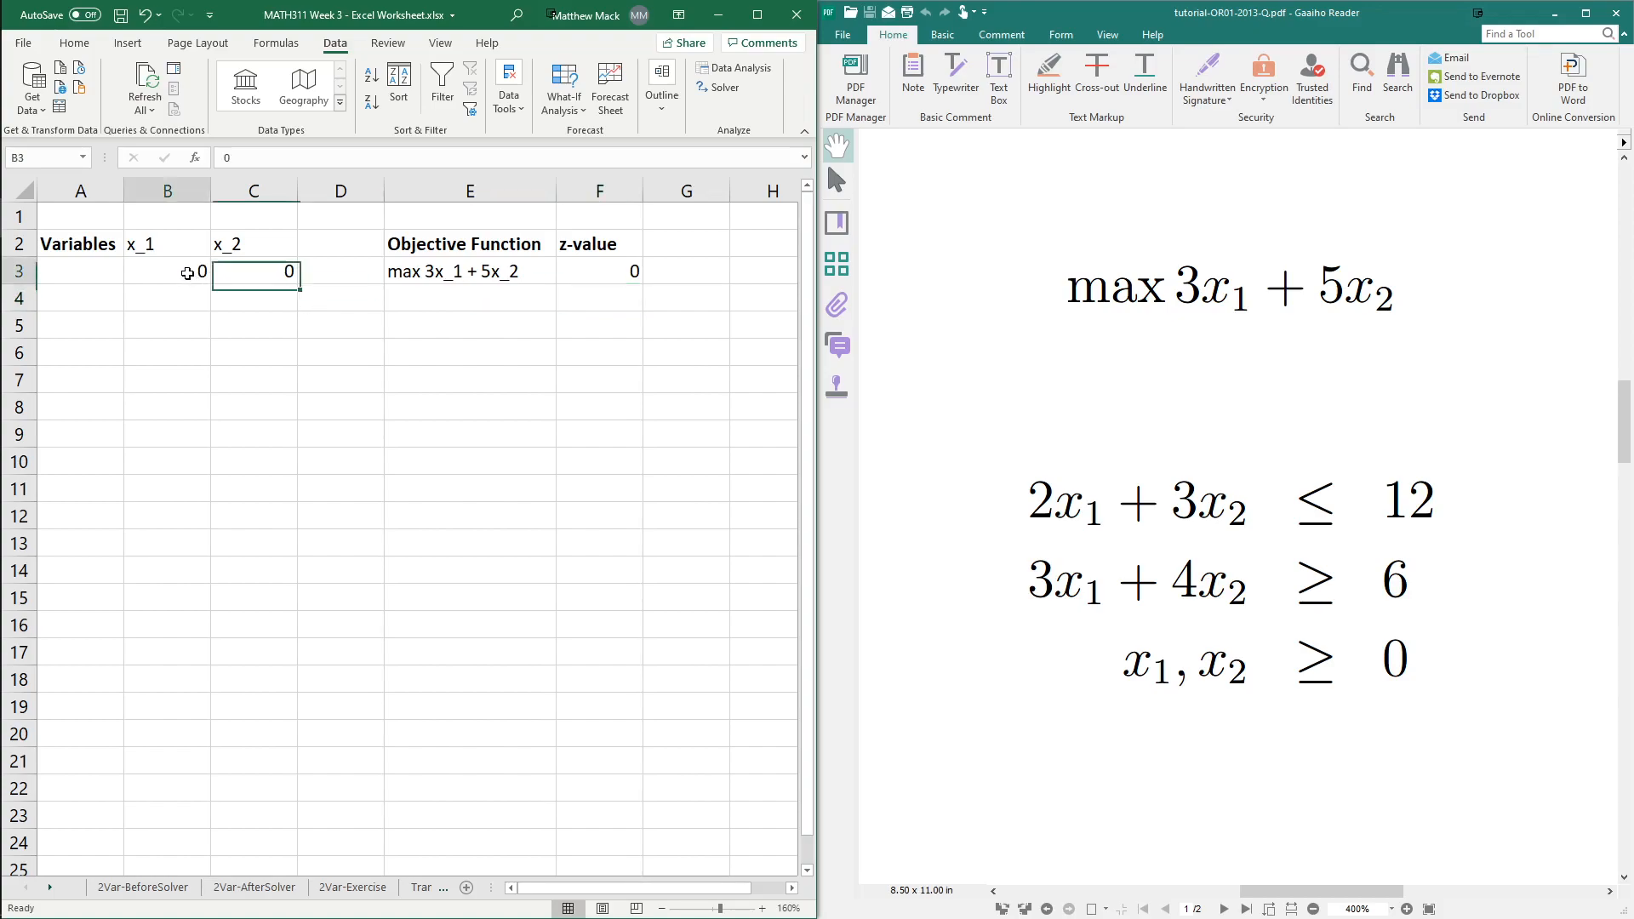
pyautogui.click(255, 279)
pyautogui.click(587, 281)
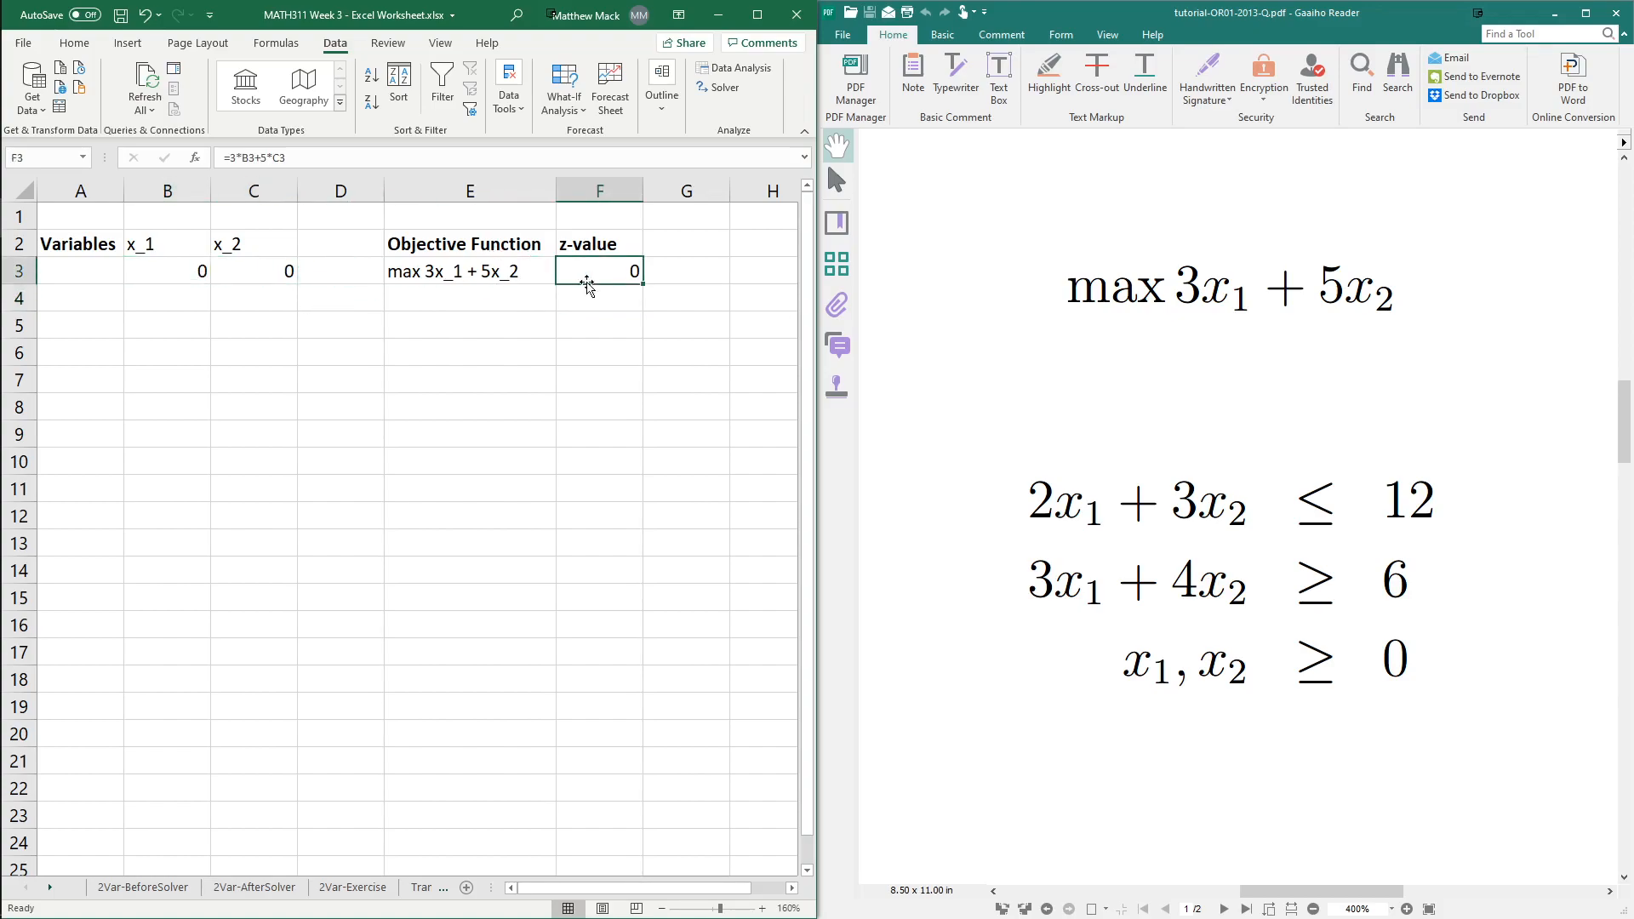
pyautogui.click(237, 263)
pyautogui.click(171, 281)
# Enter the label "Constraints" in A5 and fit column A to its contents.
pyautogui.click(78, 330)
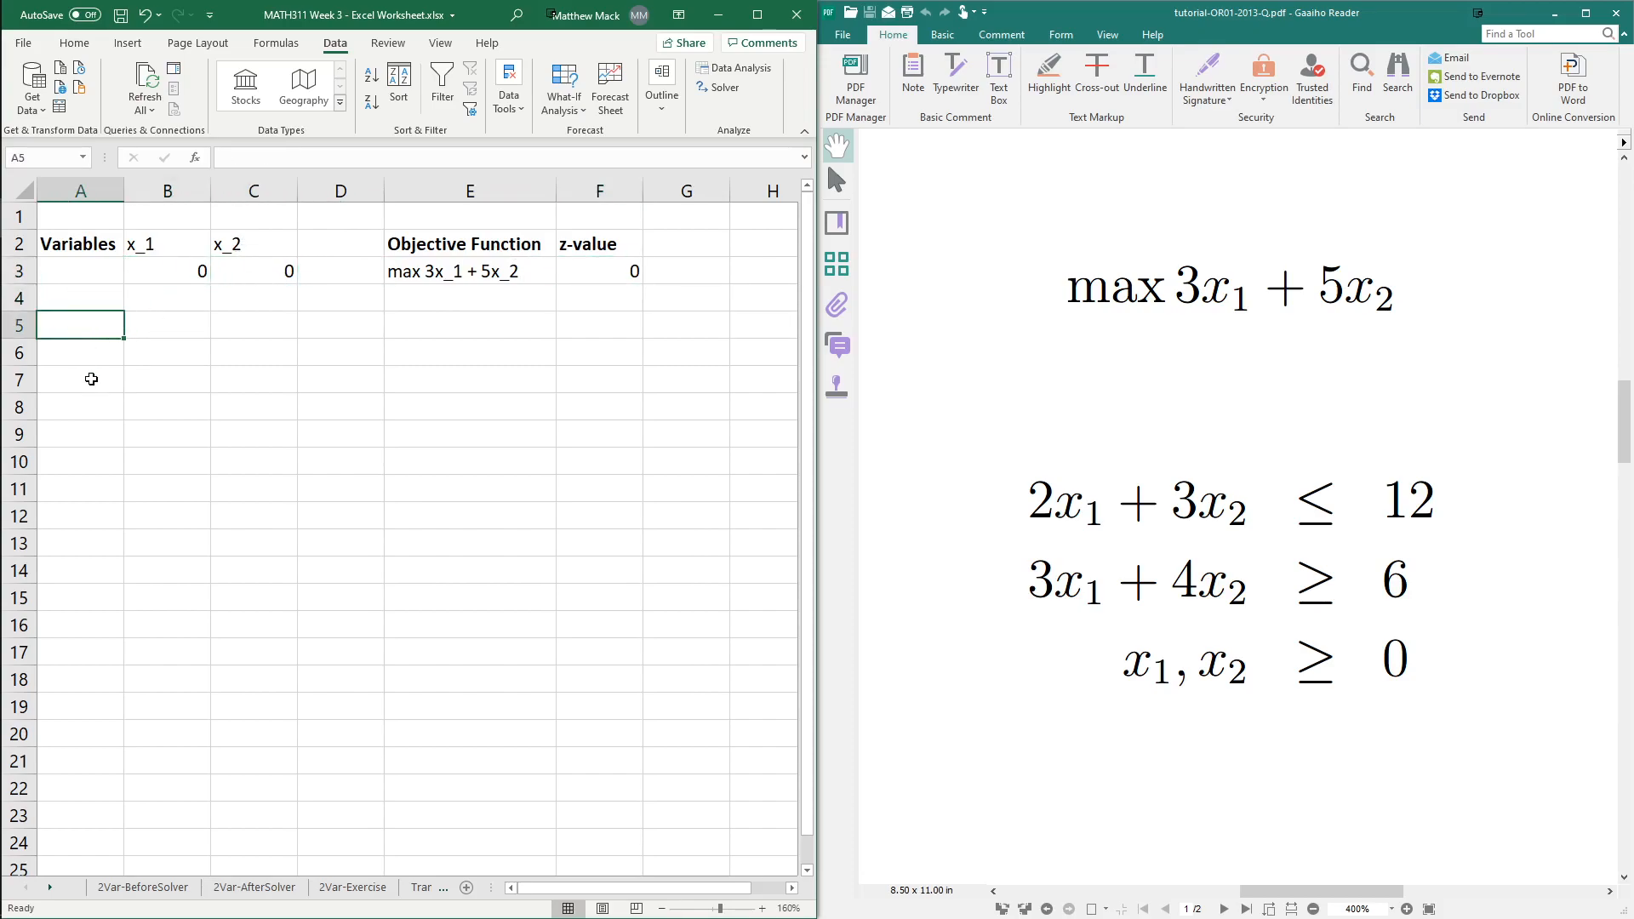
pyautogui.write('Constraints')
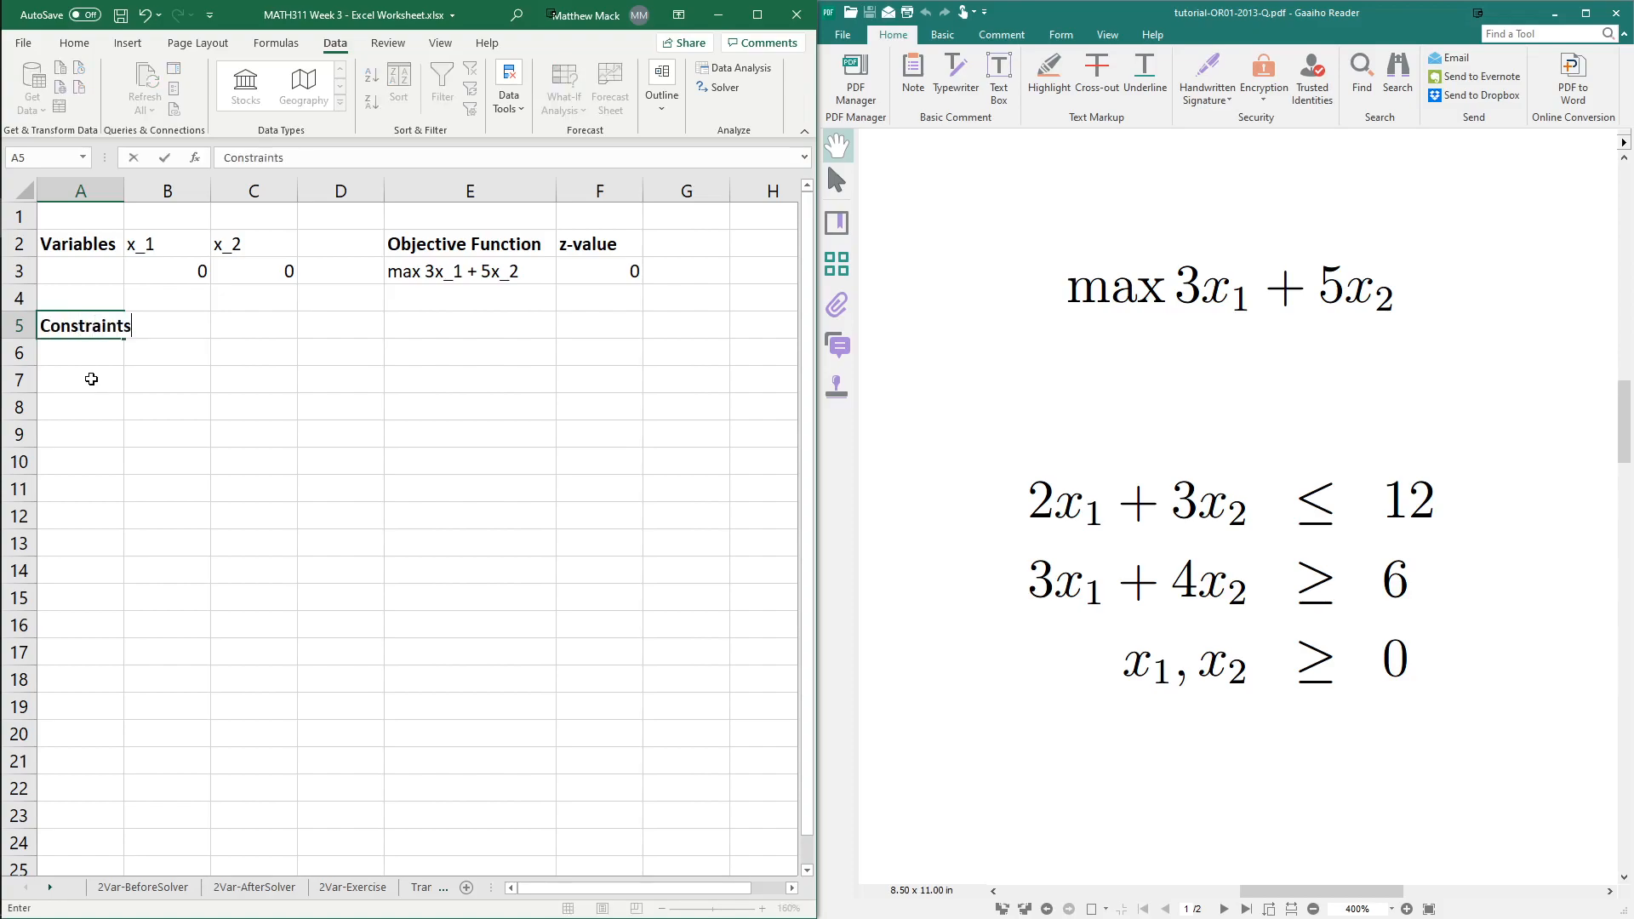
pyautogui.press('Tab')
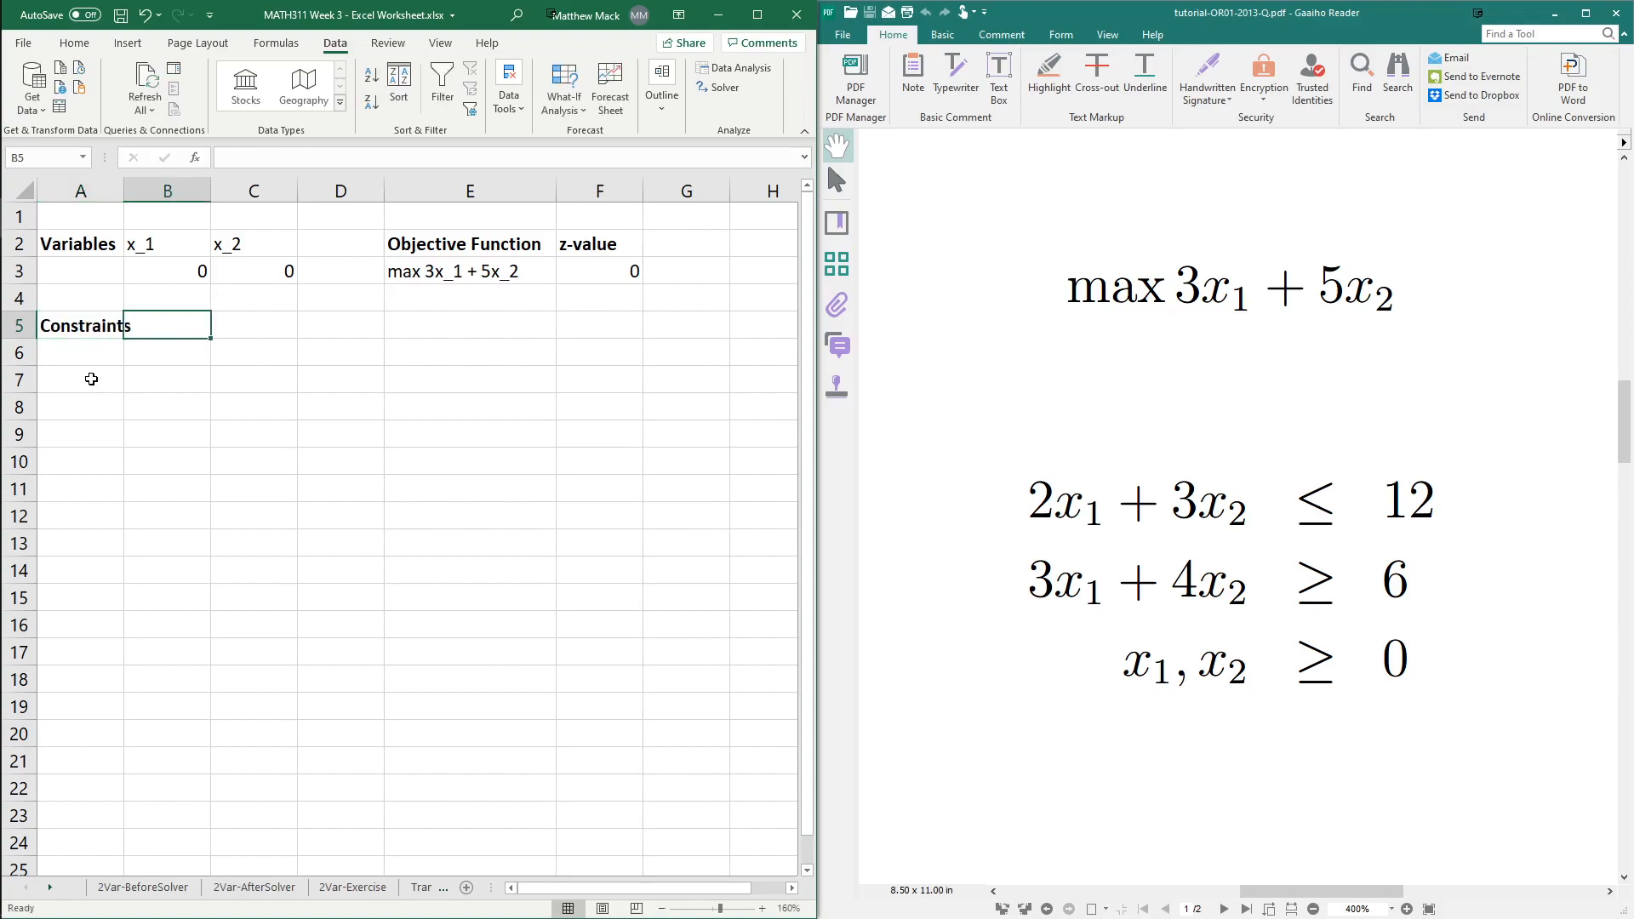
pyautogui.doubleClick(124, 191)
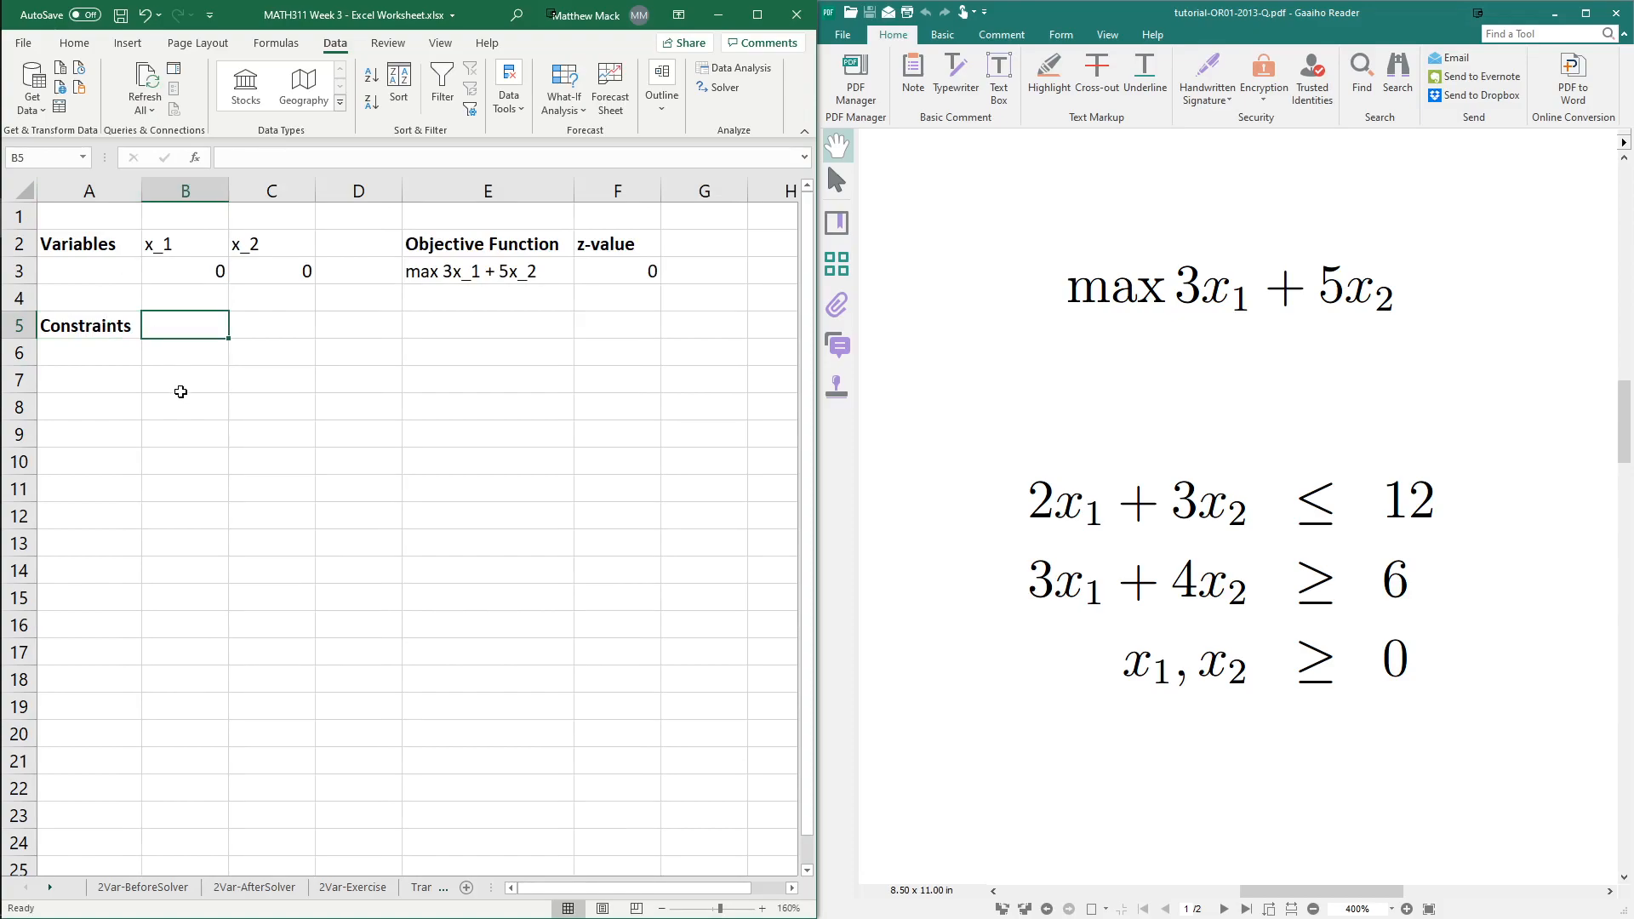
# Enter the coefficient headings "a" in B5 and "b" in C5.
pyautogui.write('a')
pyautogui.press('Right')
pyautogui.write('n')
pyautogui.press('Left')
pyautogui.press('Right')
pyautogui.write('b')
pyautogui.press('BackSpace')
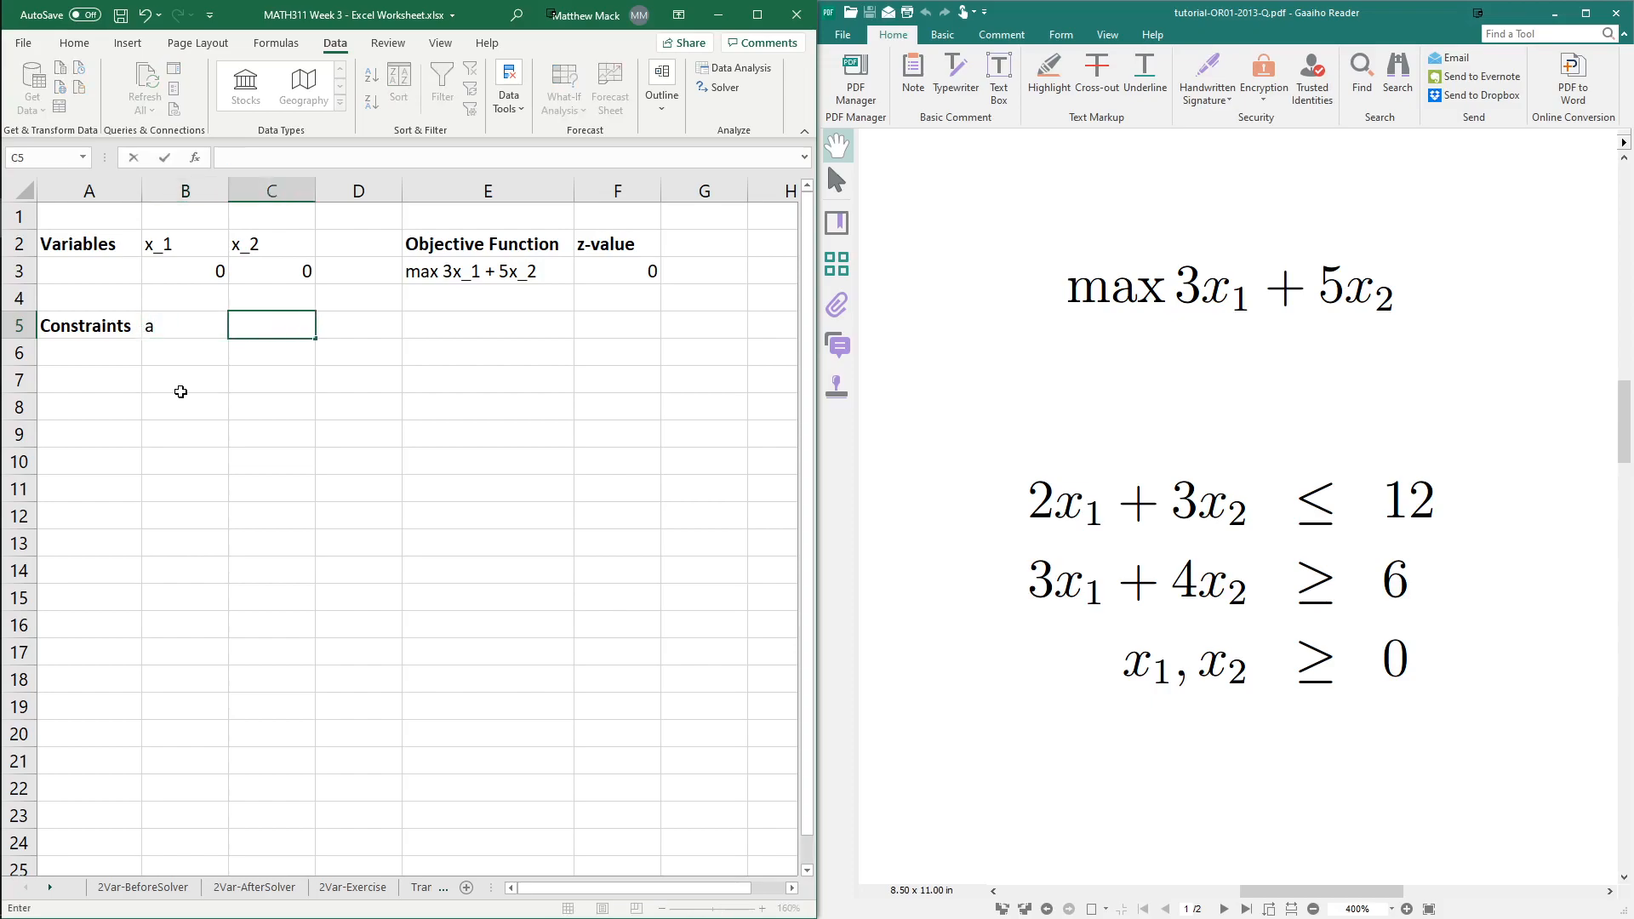
pyautogui.write('b')
pyautogui.press('Left')
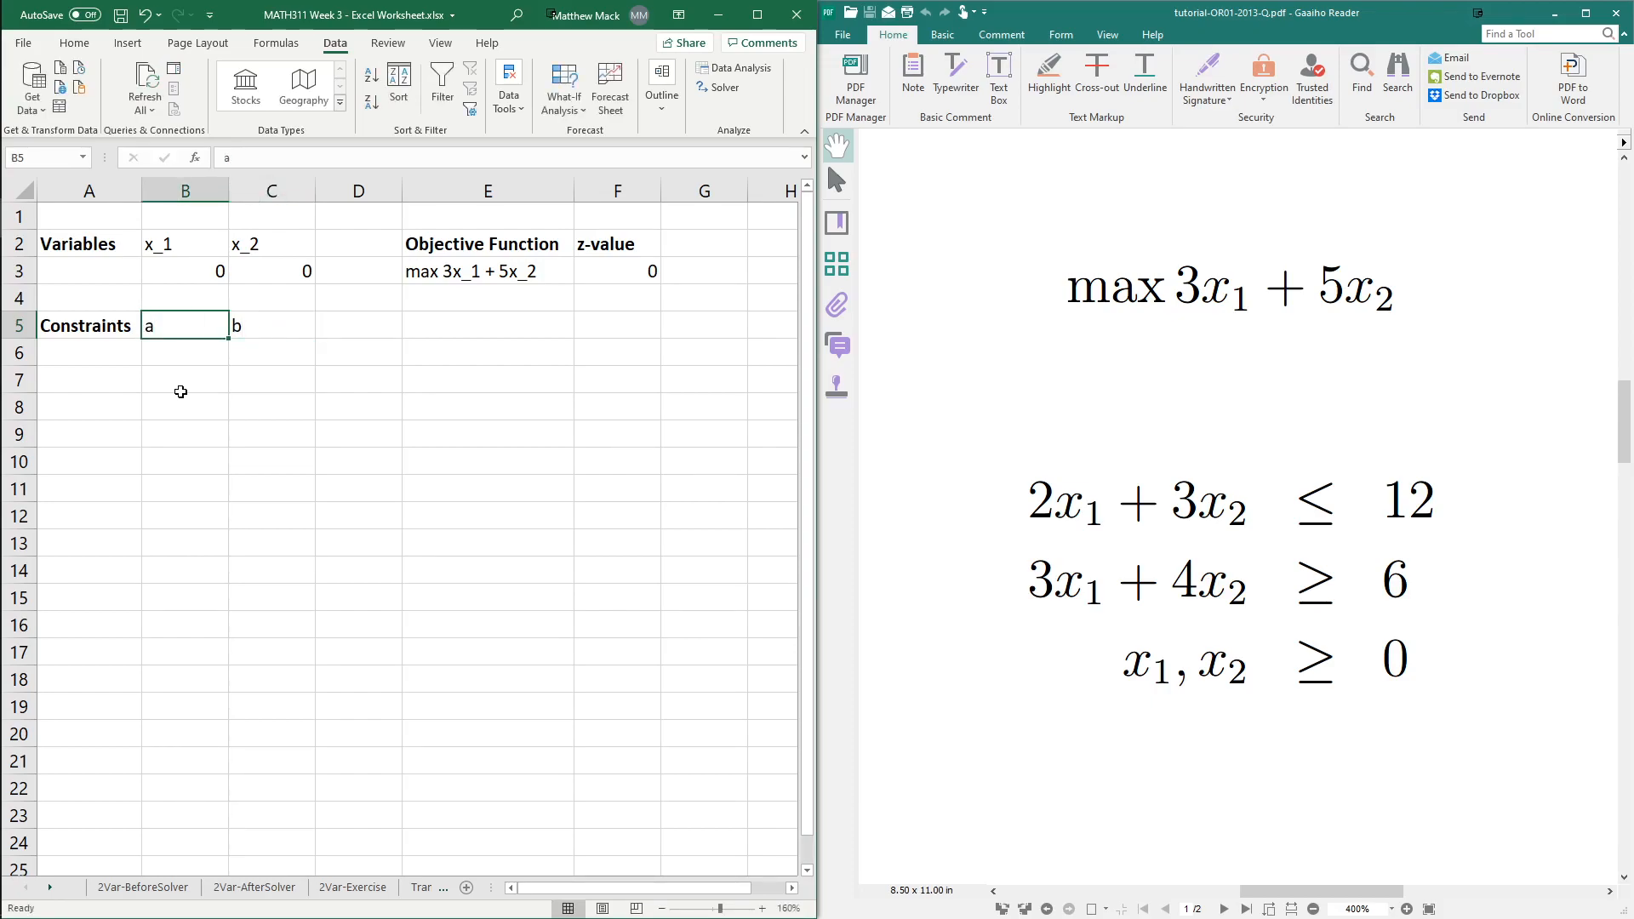
# Enter the heading "a*x_1+b*x_2" in D5 and widen column D to fit it.
pyautogui.press('Down')
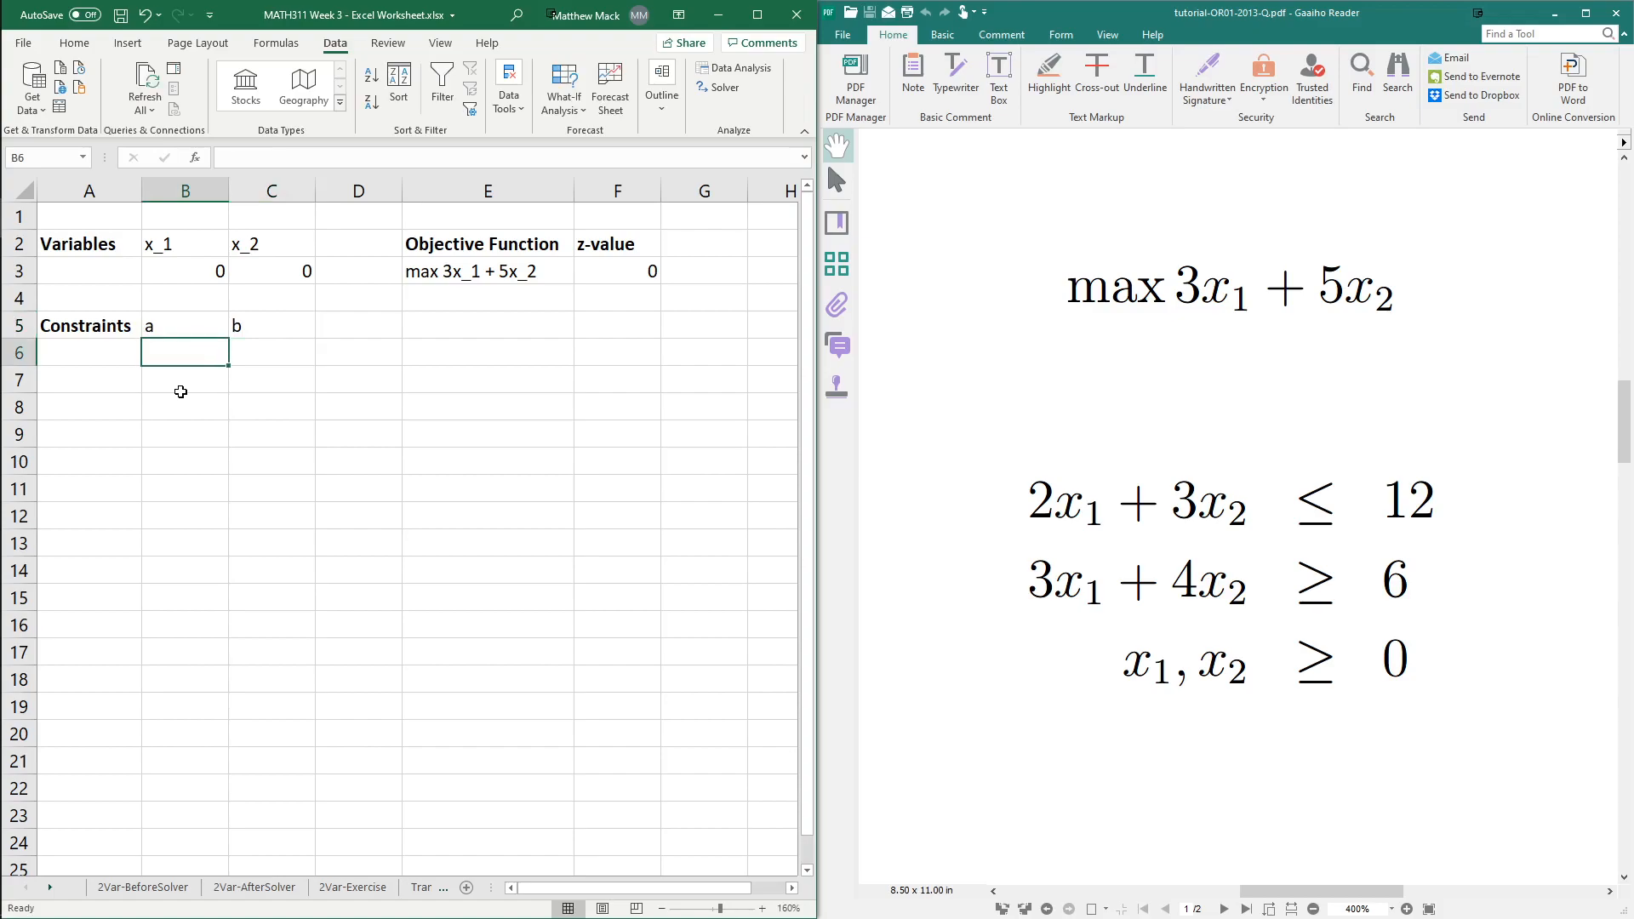
pyautogui.press('Right')
pyautogui.press('Up')
pyautogui.press('Right')
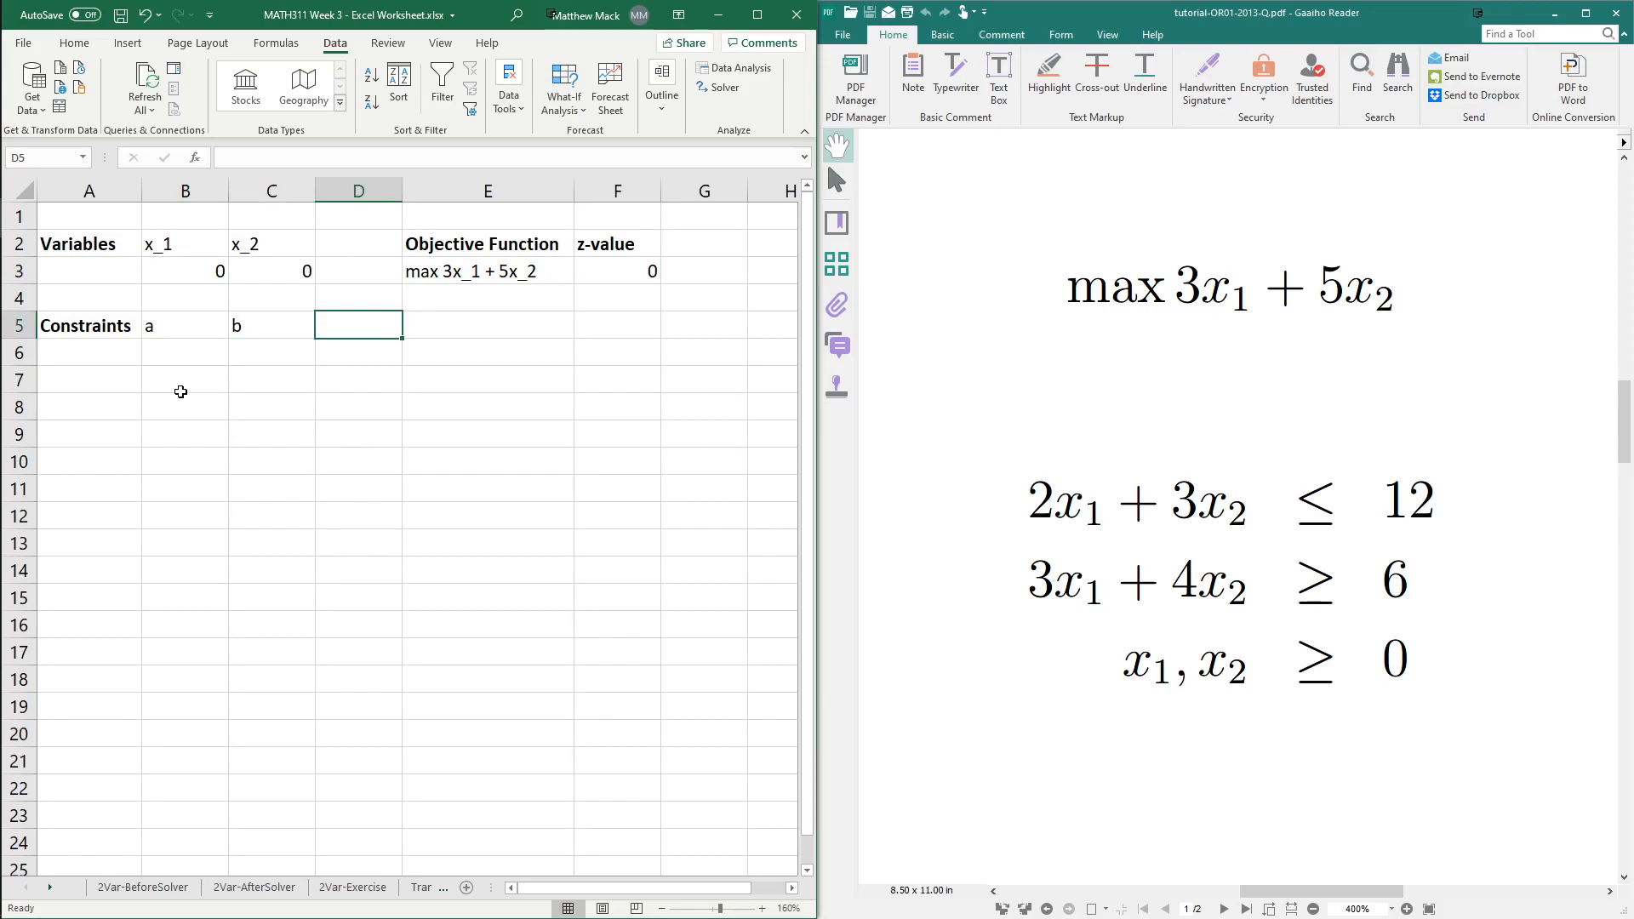
pyautogui.write('a')
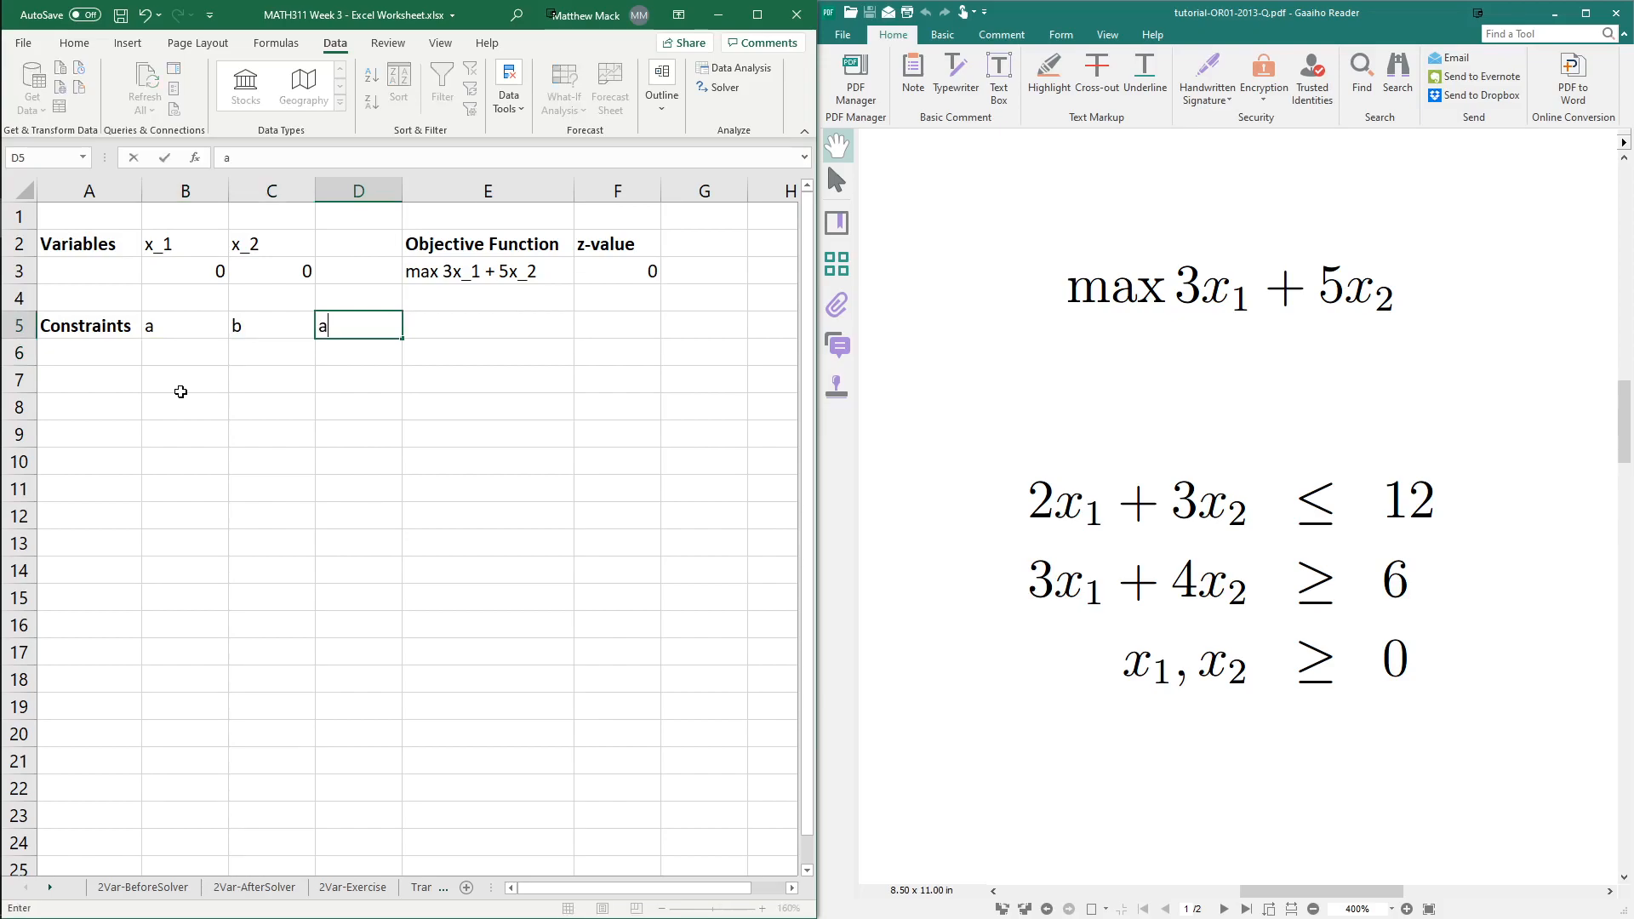
pyautogui.write('*x_1+b*x_2')
pyautogui.click(380, 191)
pyautogui.moveTo(401, 192); pyautogui.dragTo(430, 191)
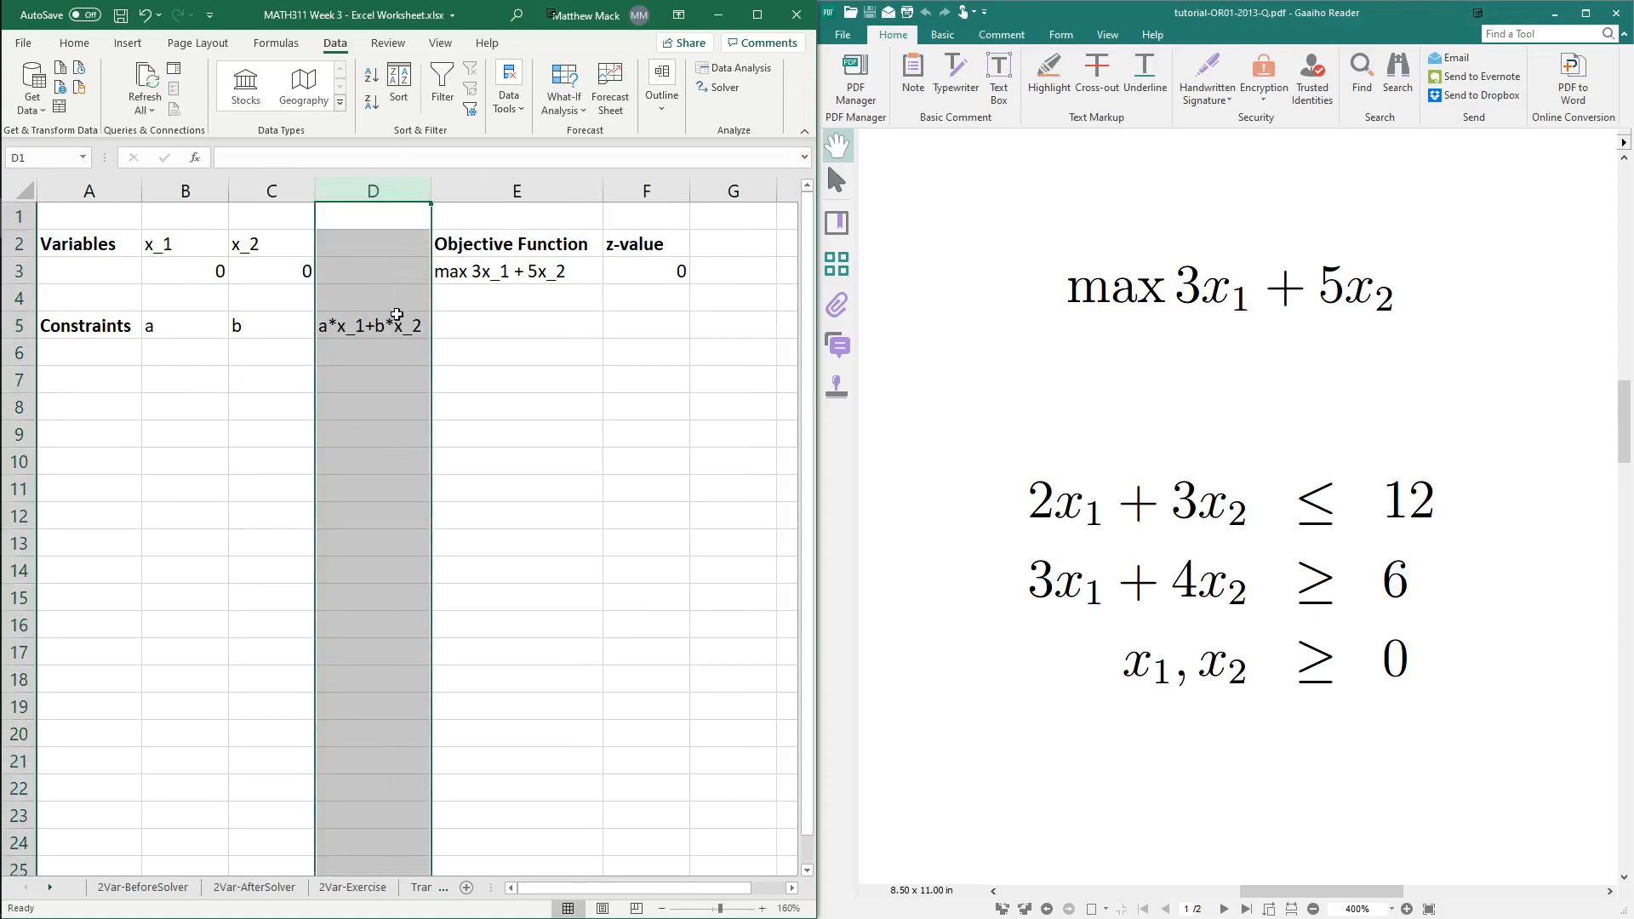
pyautogui.click(383, 341)
# Enter the heading "RHS" in F5 of the constraints table.
pyautogui.click(191, 355)
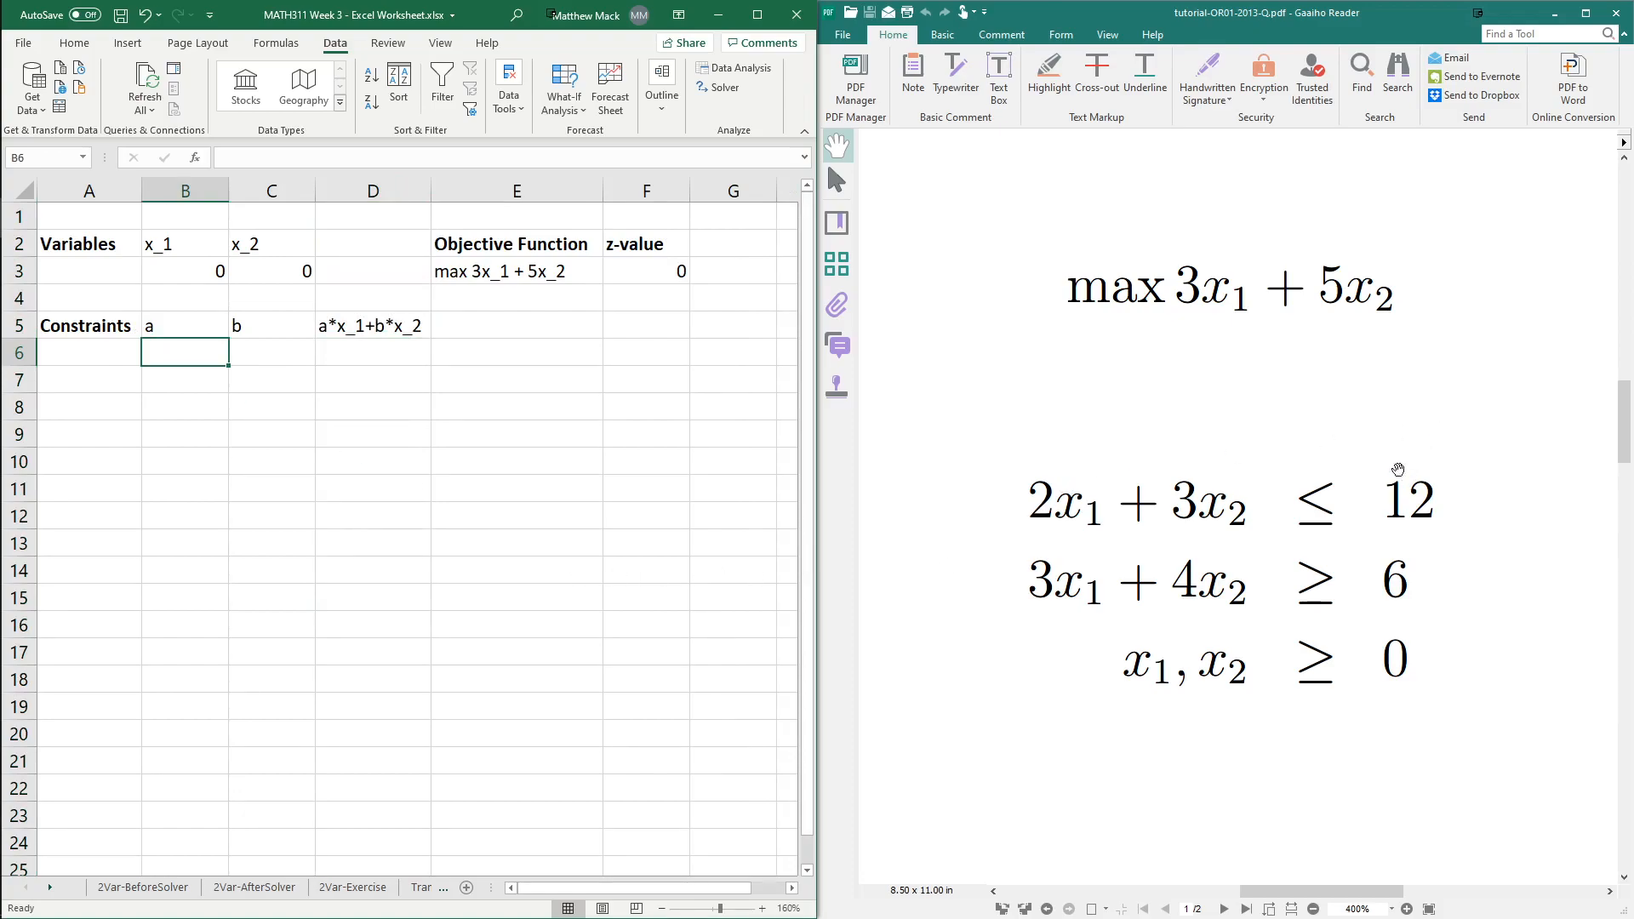
pyautogui.click(484, 334)
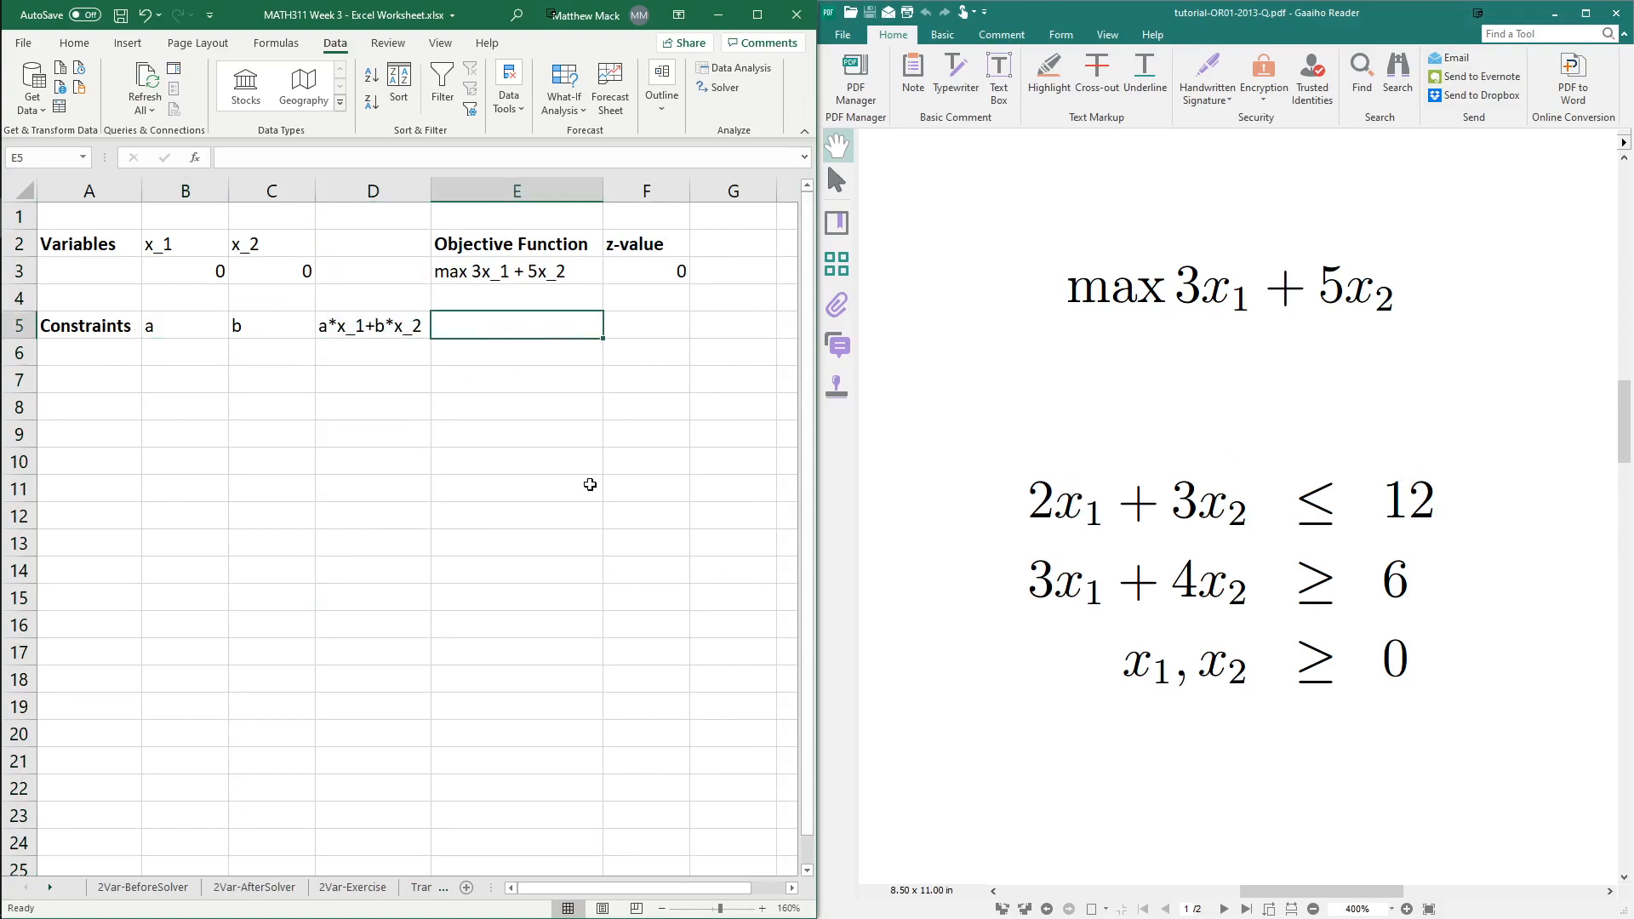
pyautogui.press('Right')
pyautogui.write('RHS')
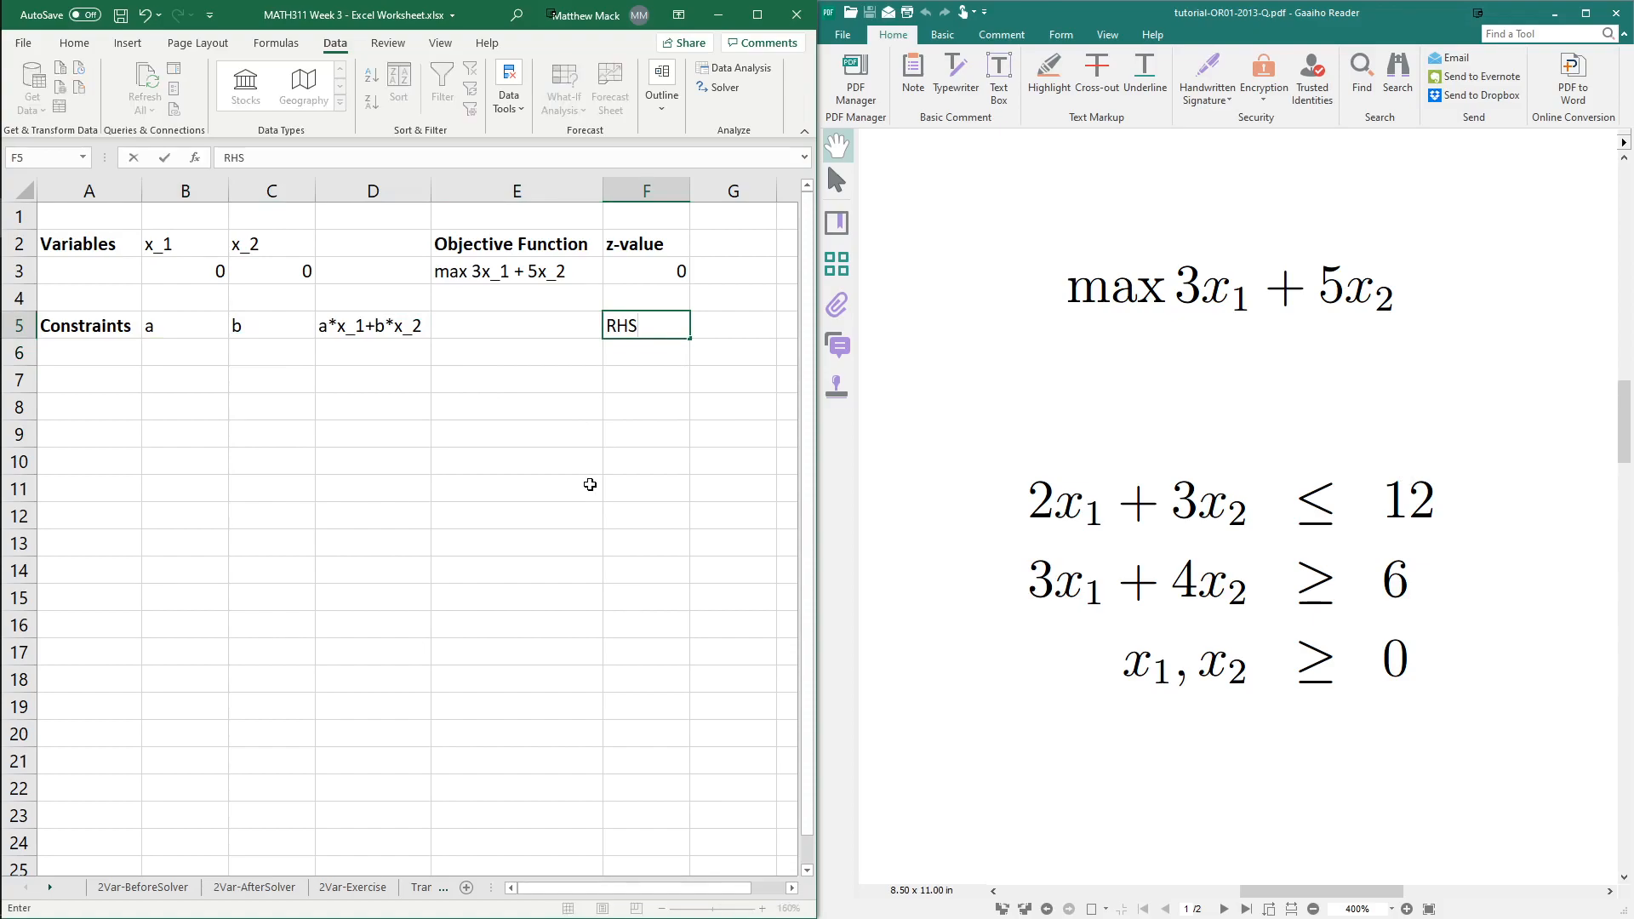
pyautogui.press('Left')
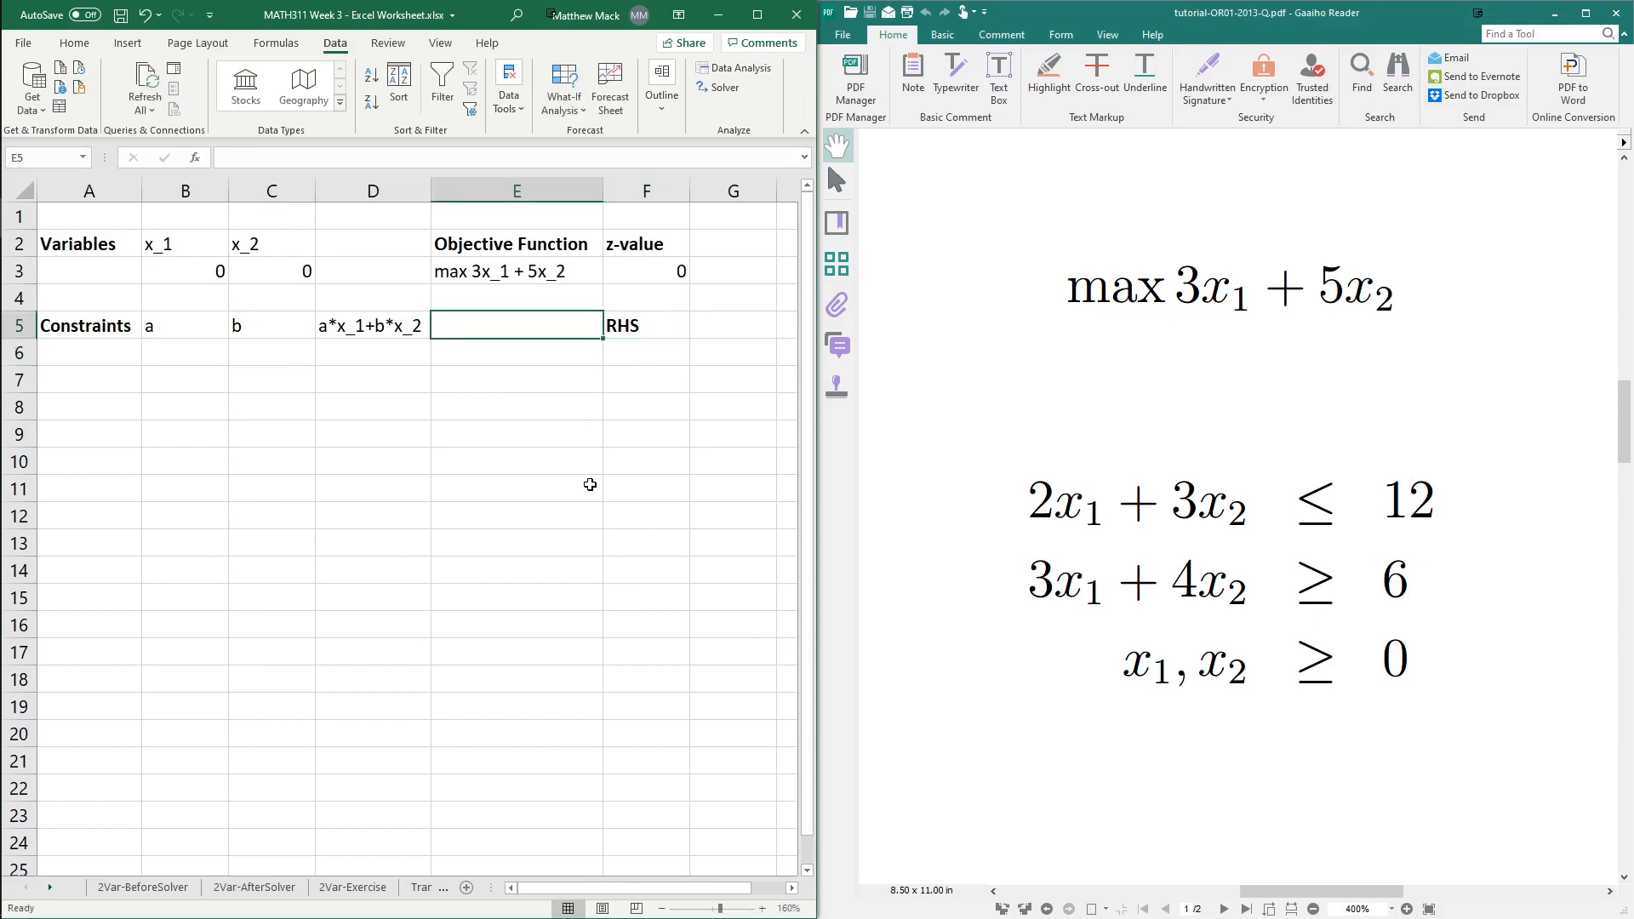
# Enter the first constraint's coefficients, 2 in B6 and 3 in C6.
pyautogui.press('Down')
pyautogui.press('Left')
pyautogui.press('Left')
pyautogui.press('Left')
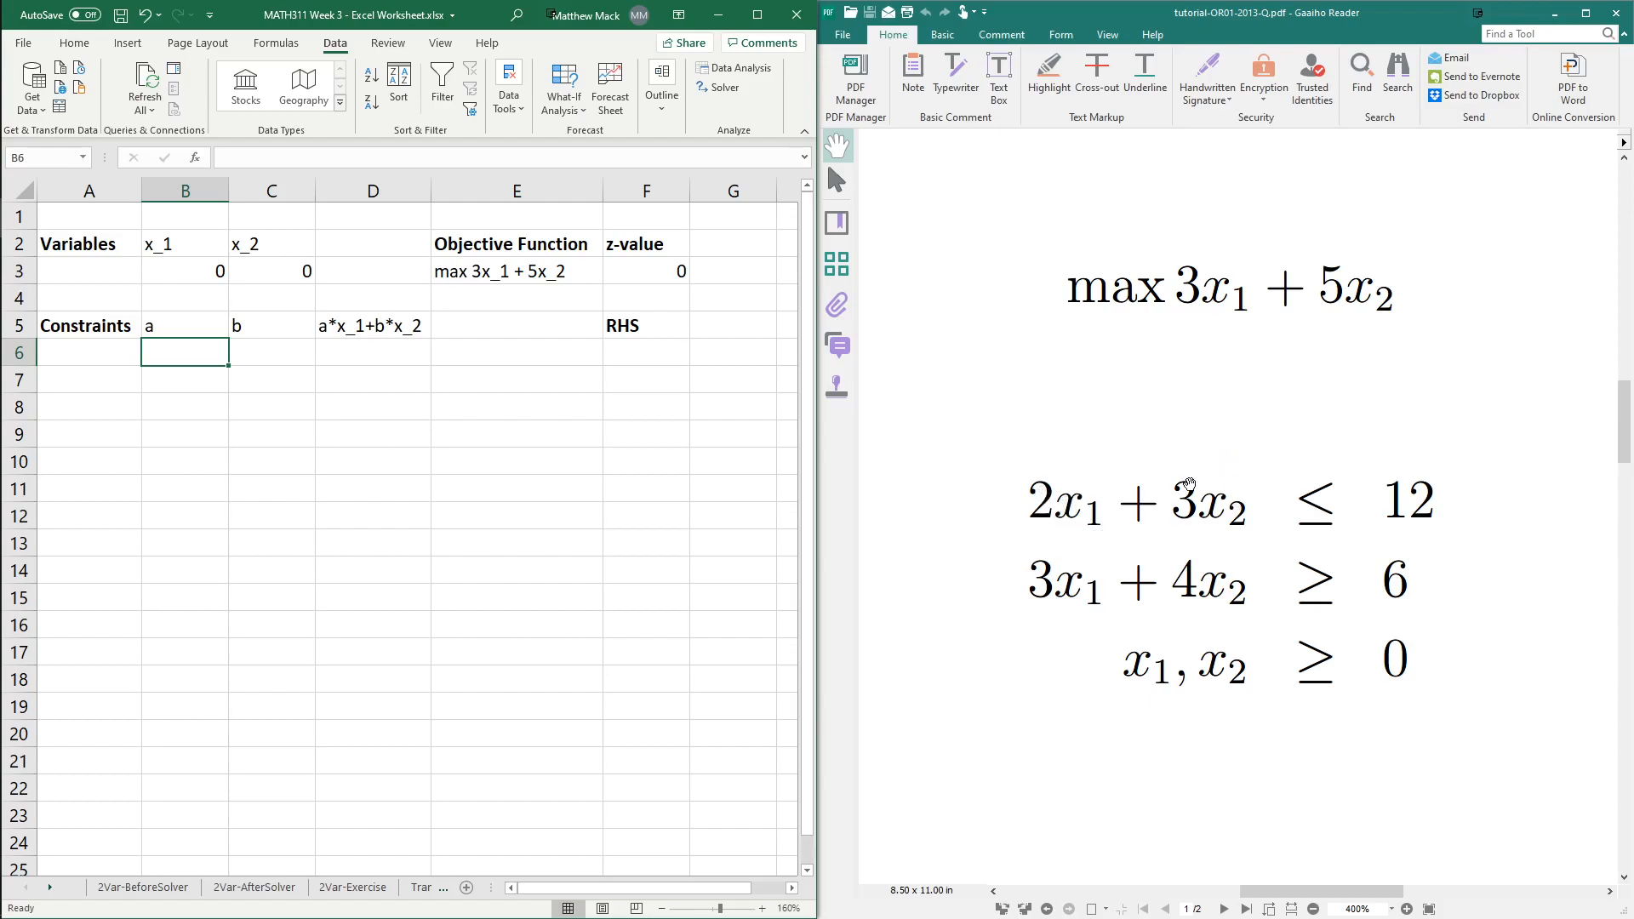
pyautogui.click(208, 391)
pyautogui.click(189, 359)
pyautogui.write('2')
pyautogui.press('Tab')
pyautogui.write('3')
pyautogui.press('Tab')
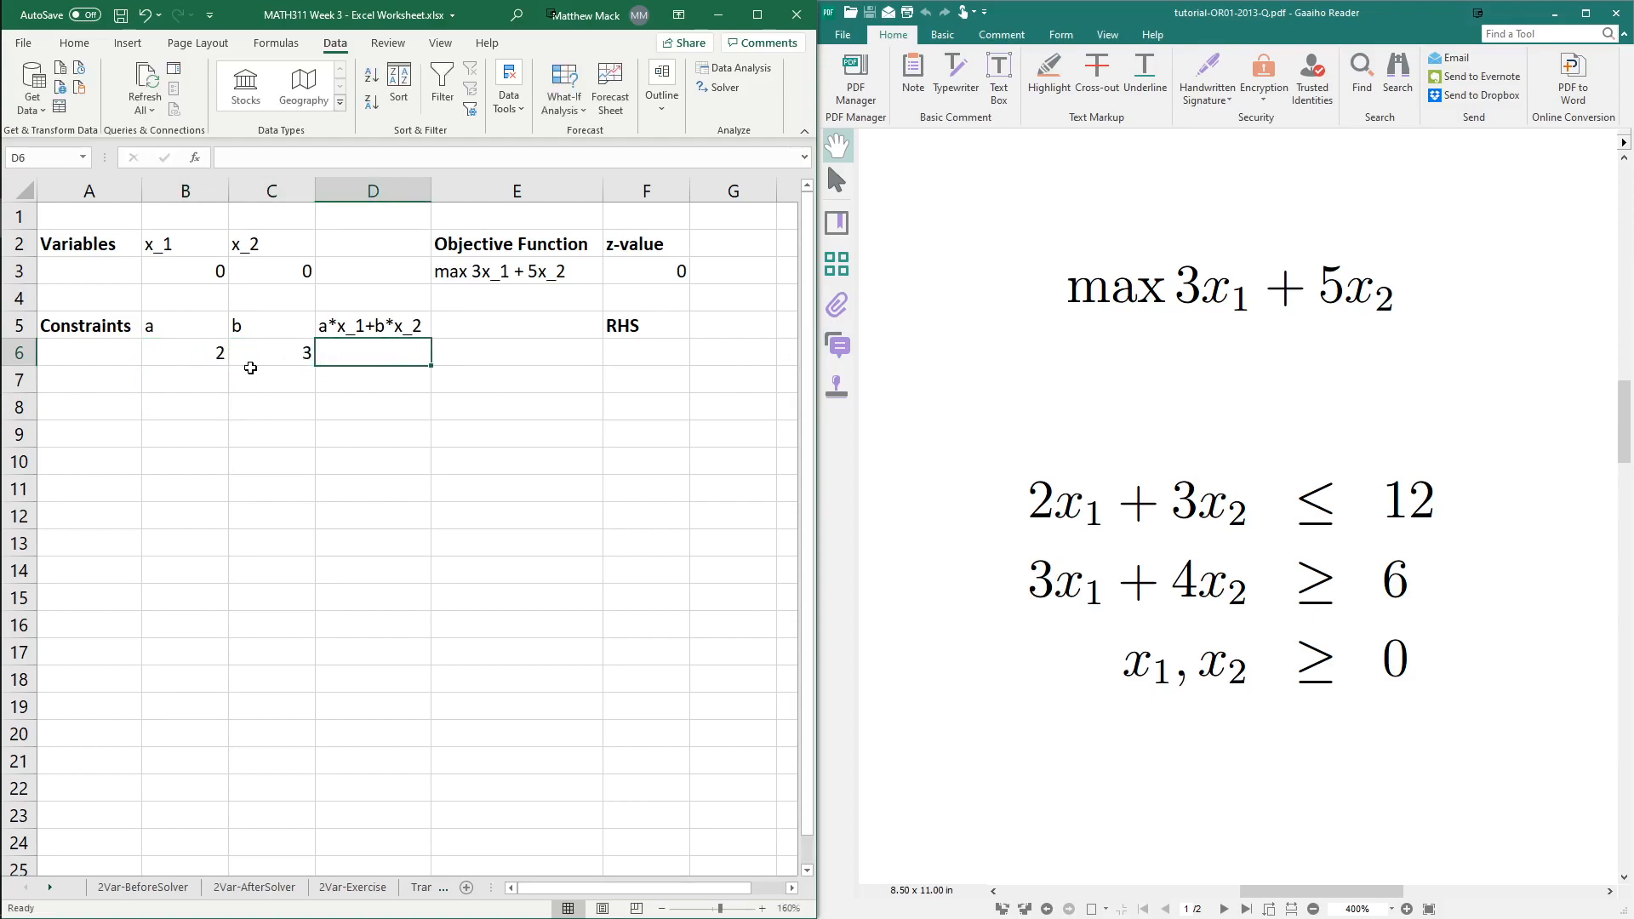
# Complete the first constraint with the sign "<=" in E6 and the right-hand side 12 in F6.
pyautogui.press('Tab')
pyautogui.write('<=')
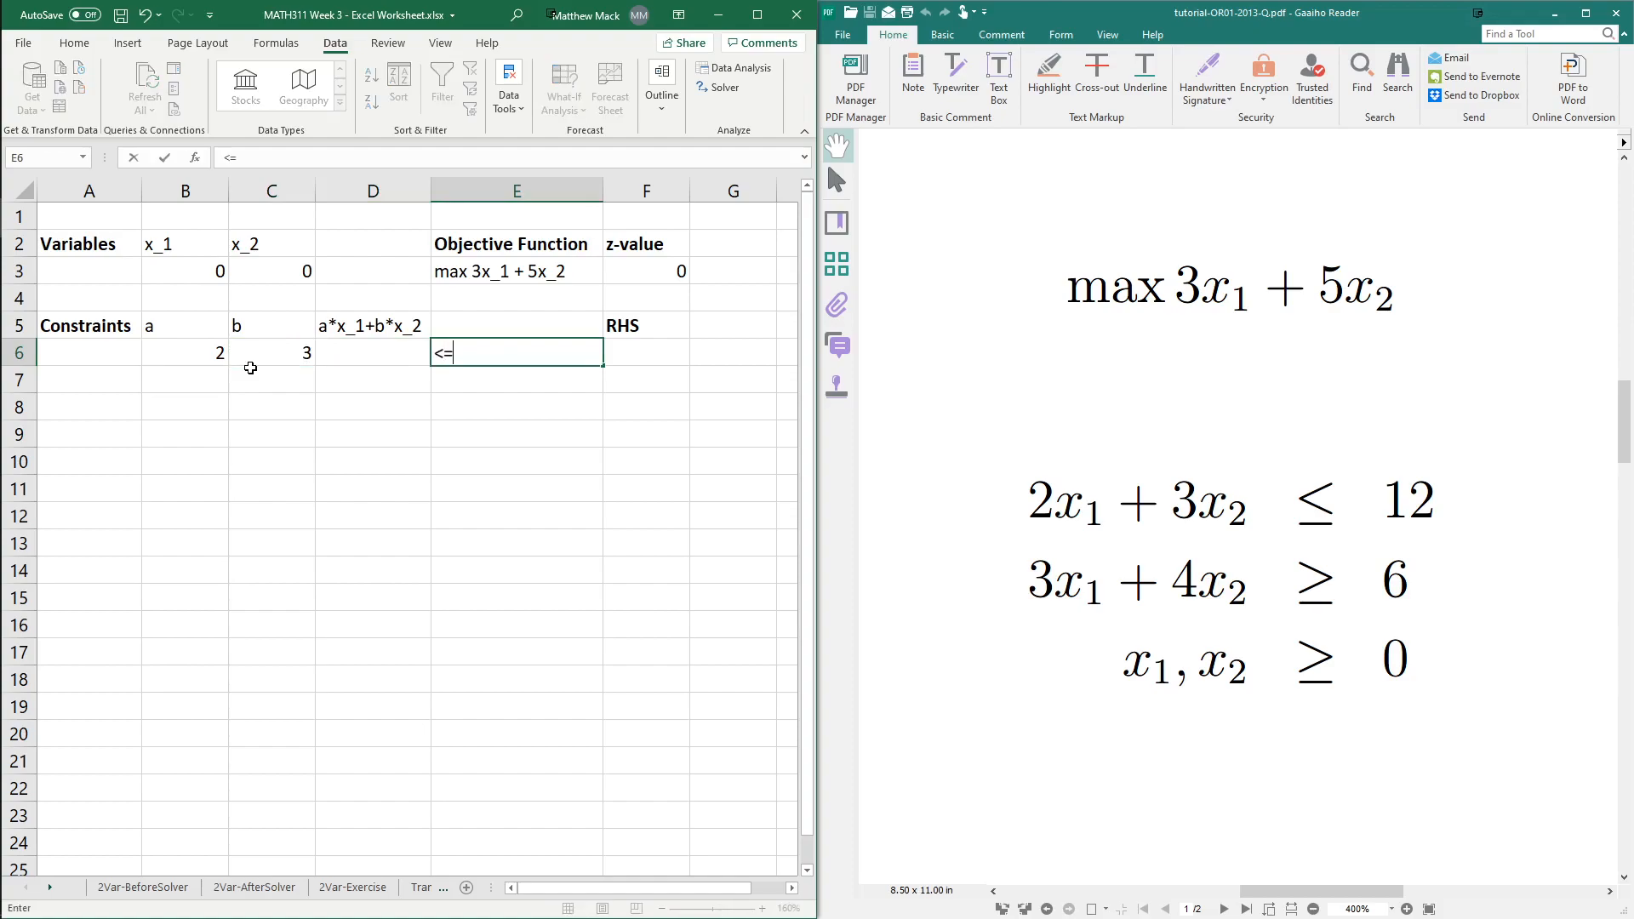
pyautogui.press('Tab')
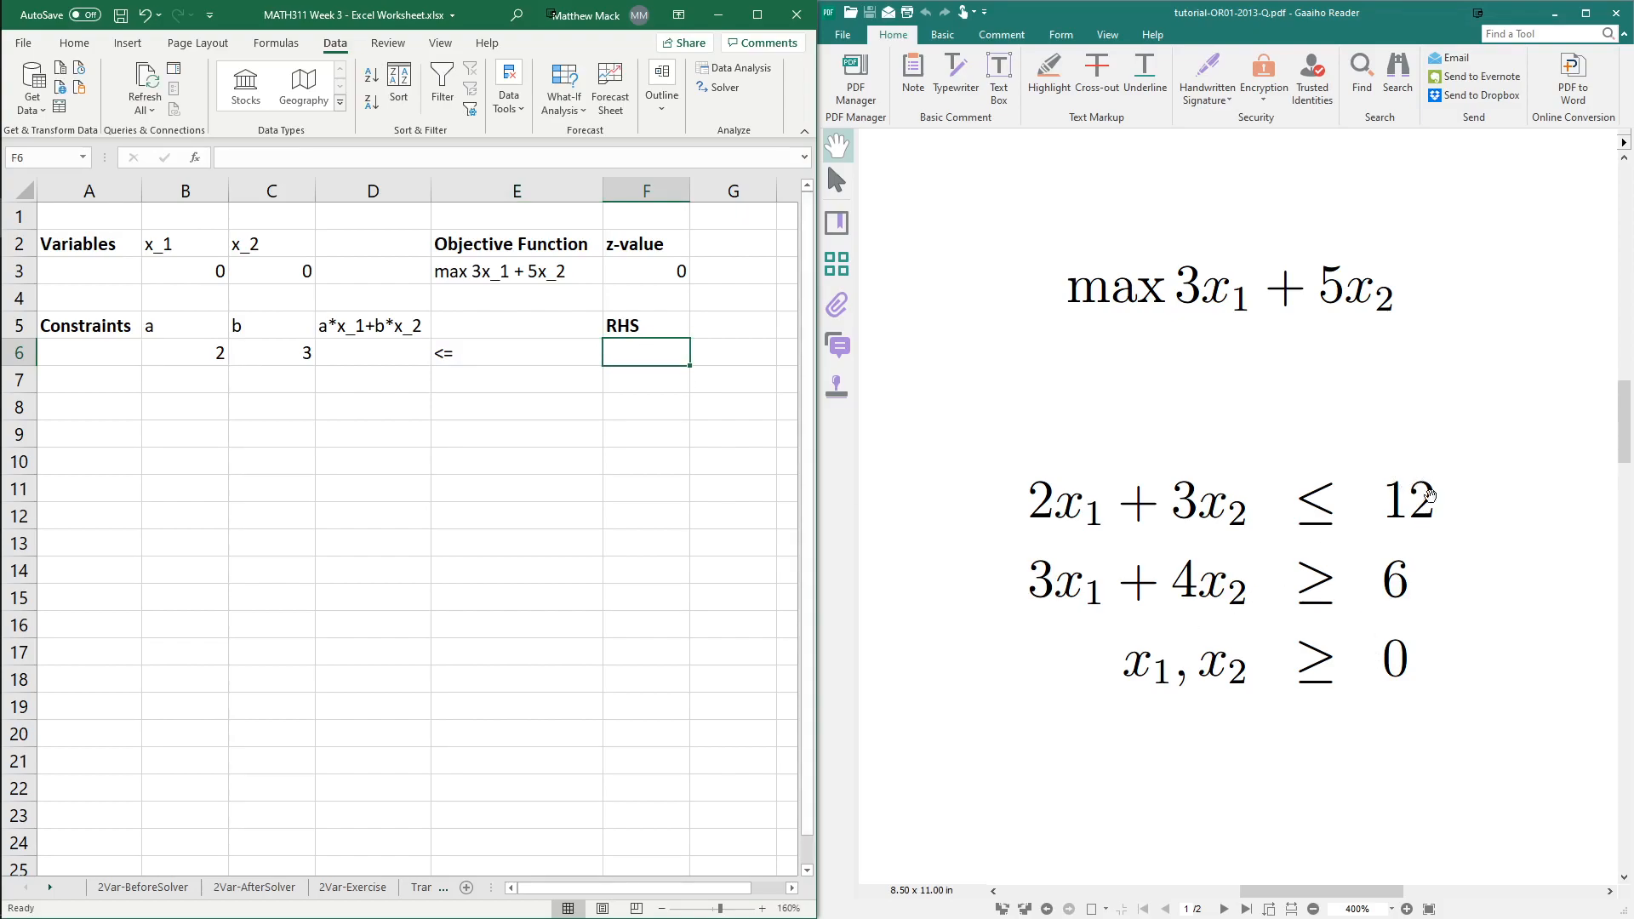
pyautogui.write('12')
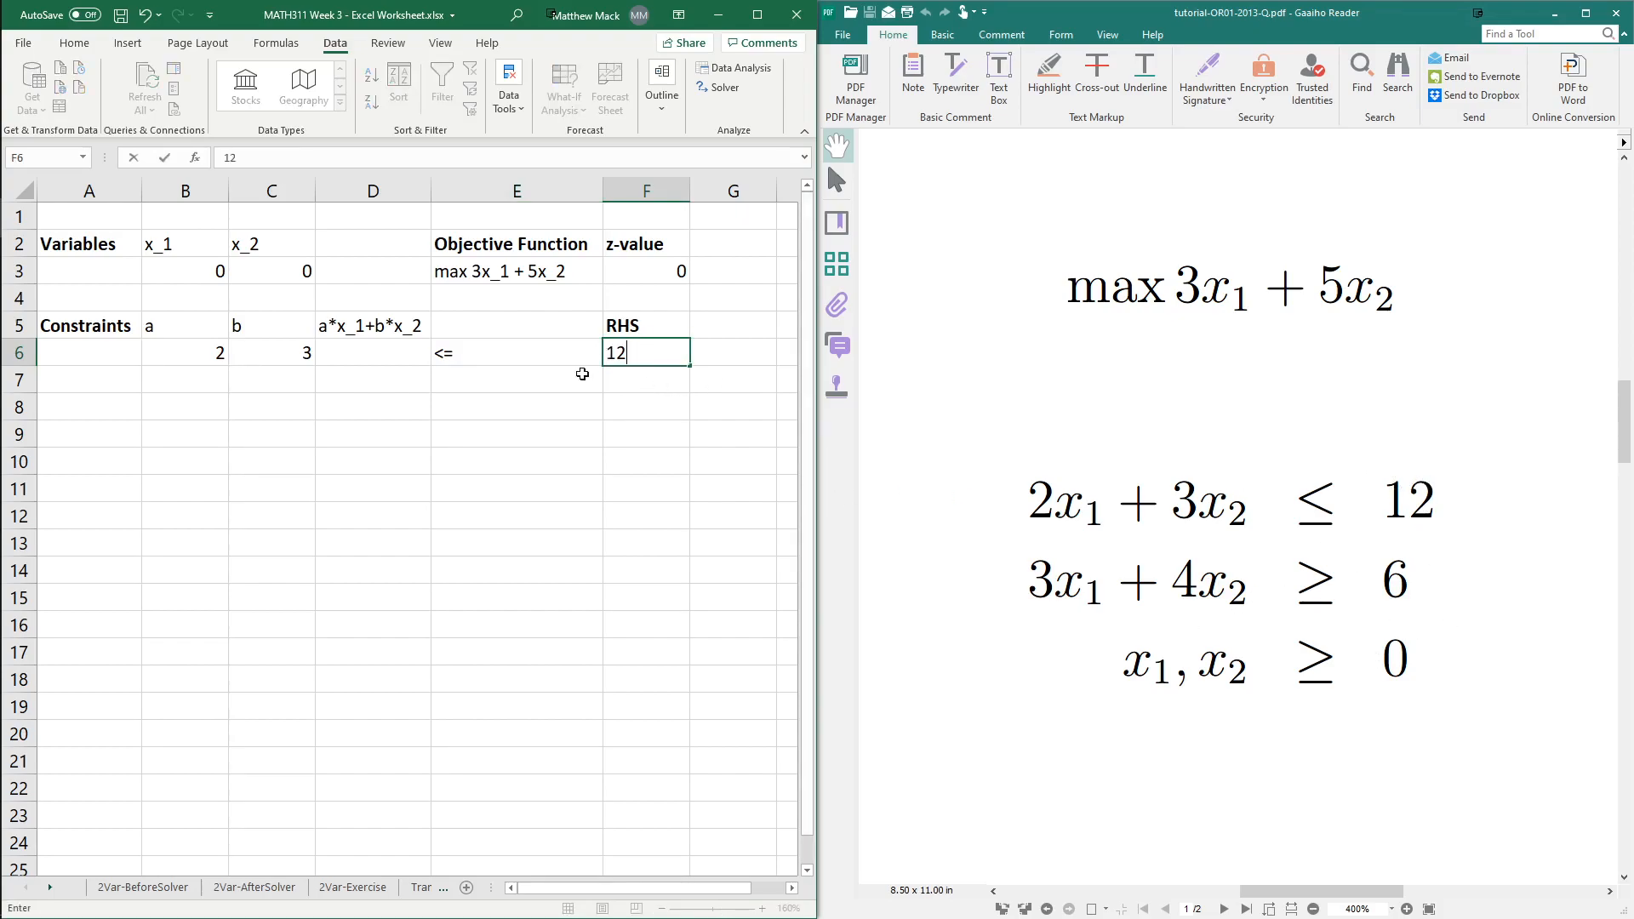
# Enter the formula =B6*$B$3+C6*$C$3 in D6 for the first constraint's left-hand side.
pyautogui.click(369, 360)
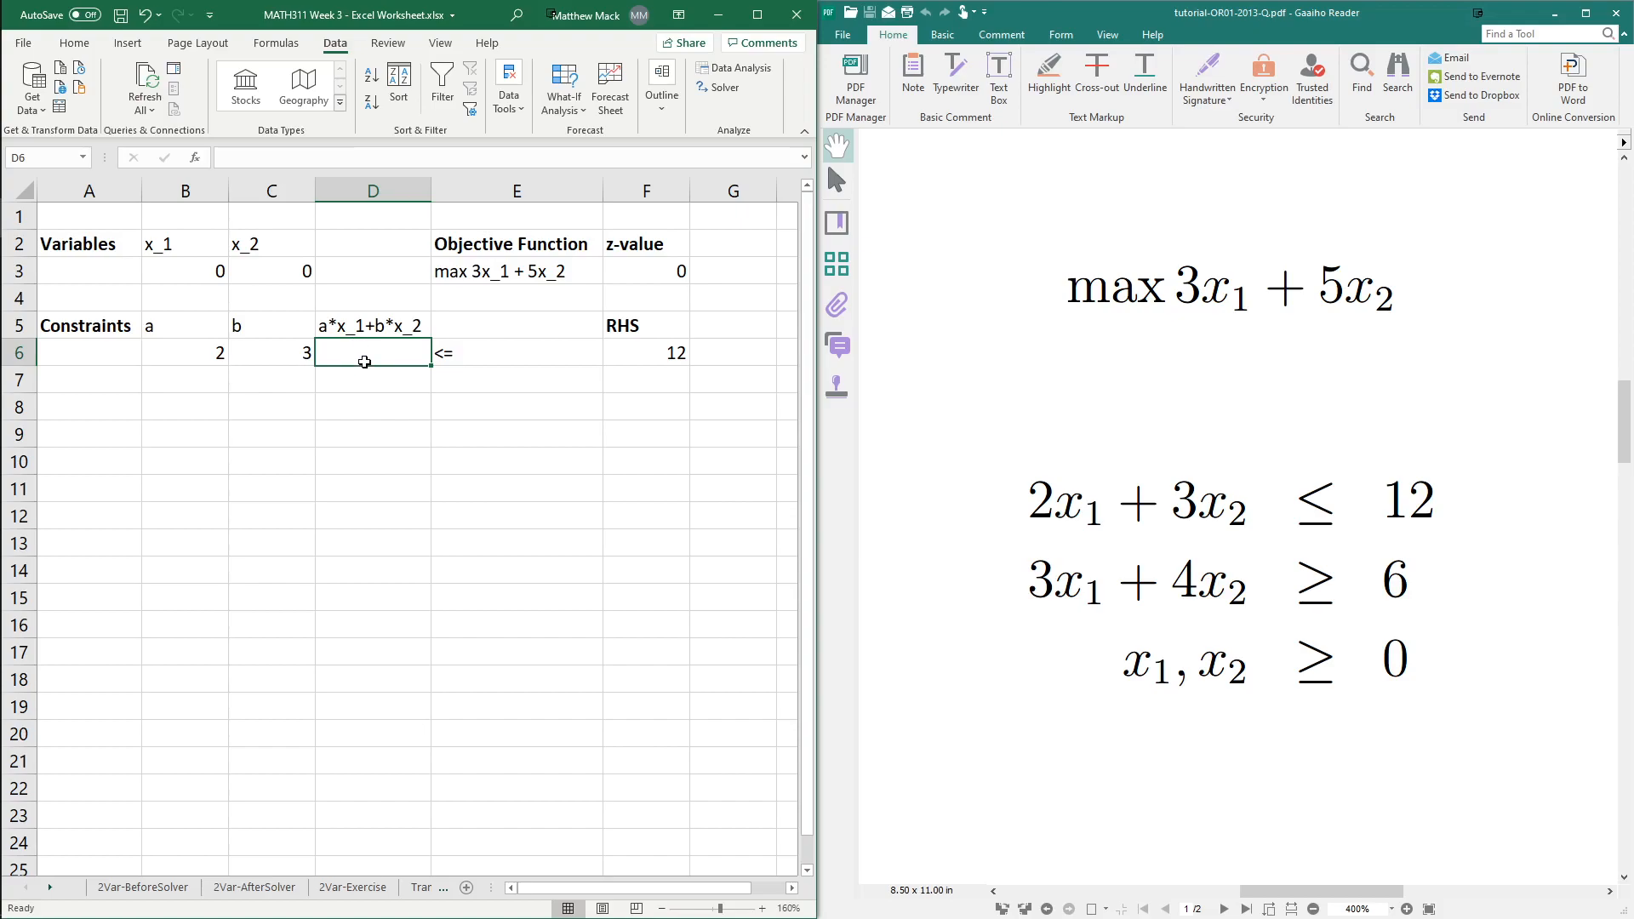
pyautogui.write('=')
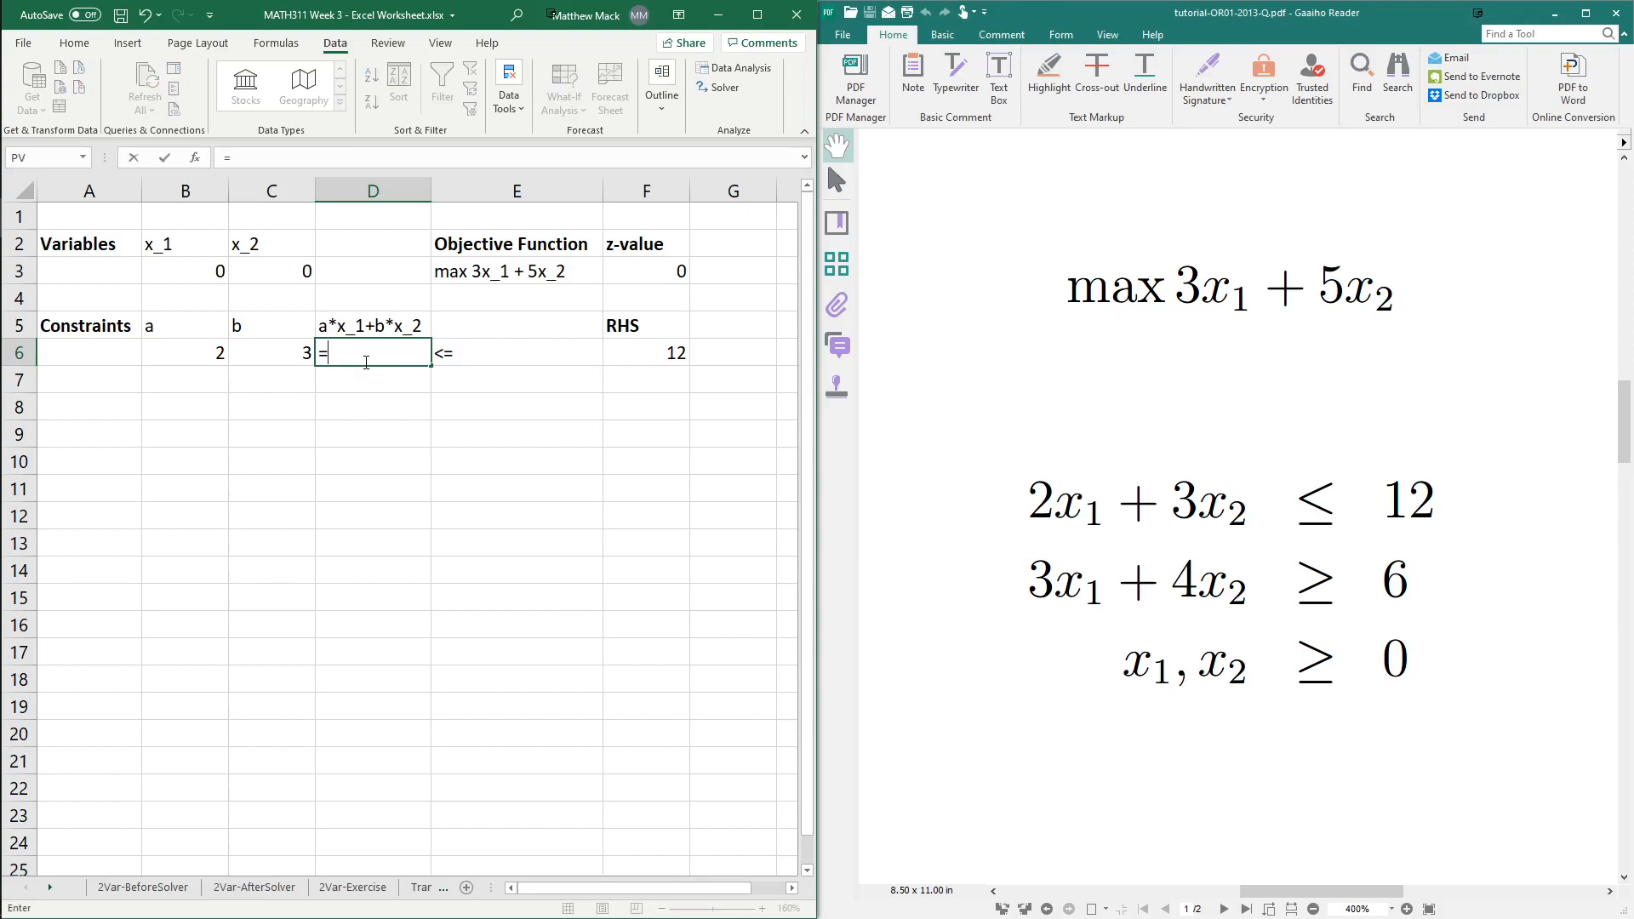
pyautogui.click(191, 357)
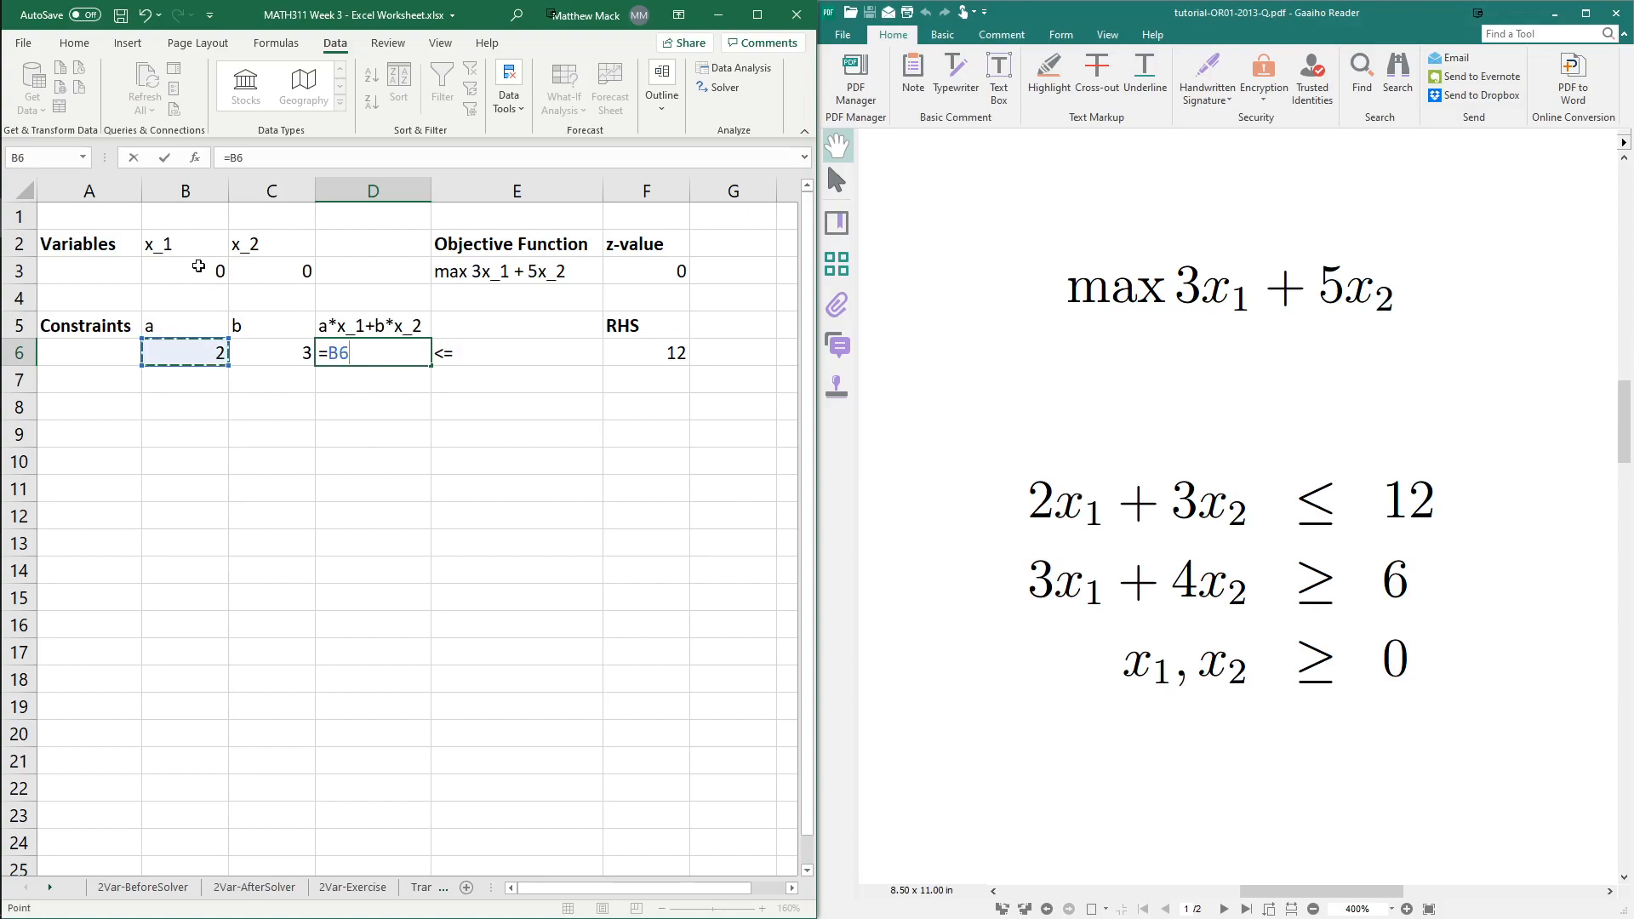
pyautogui.write('&*')
pyautogui.press('BackSpace')
pyautogui.press('BackSpace')
pyautogui.click(198, 266)
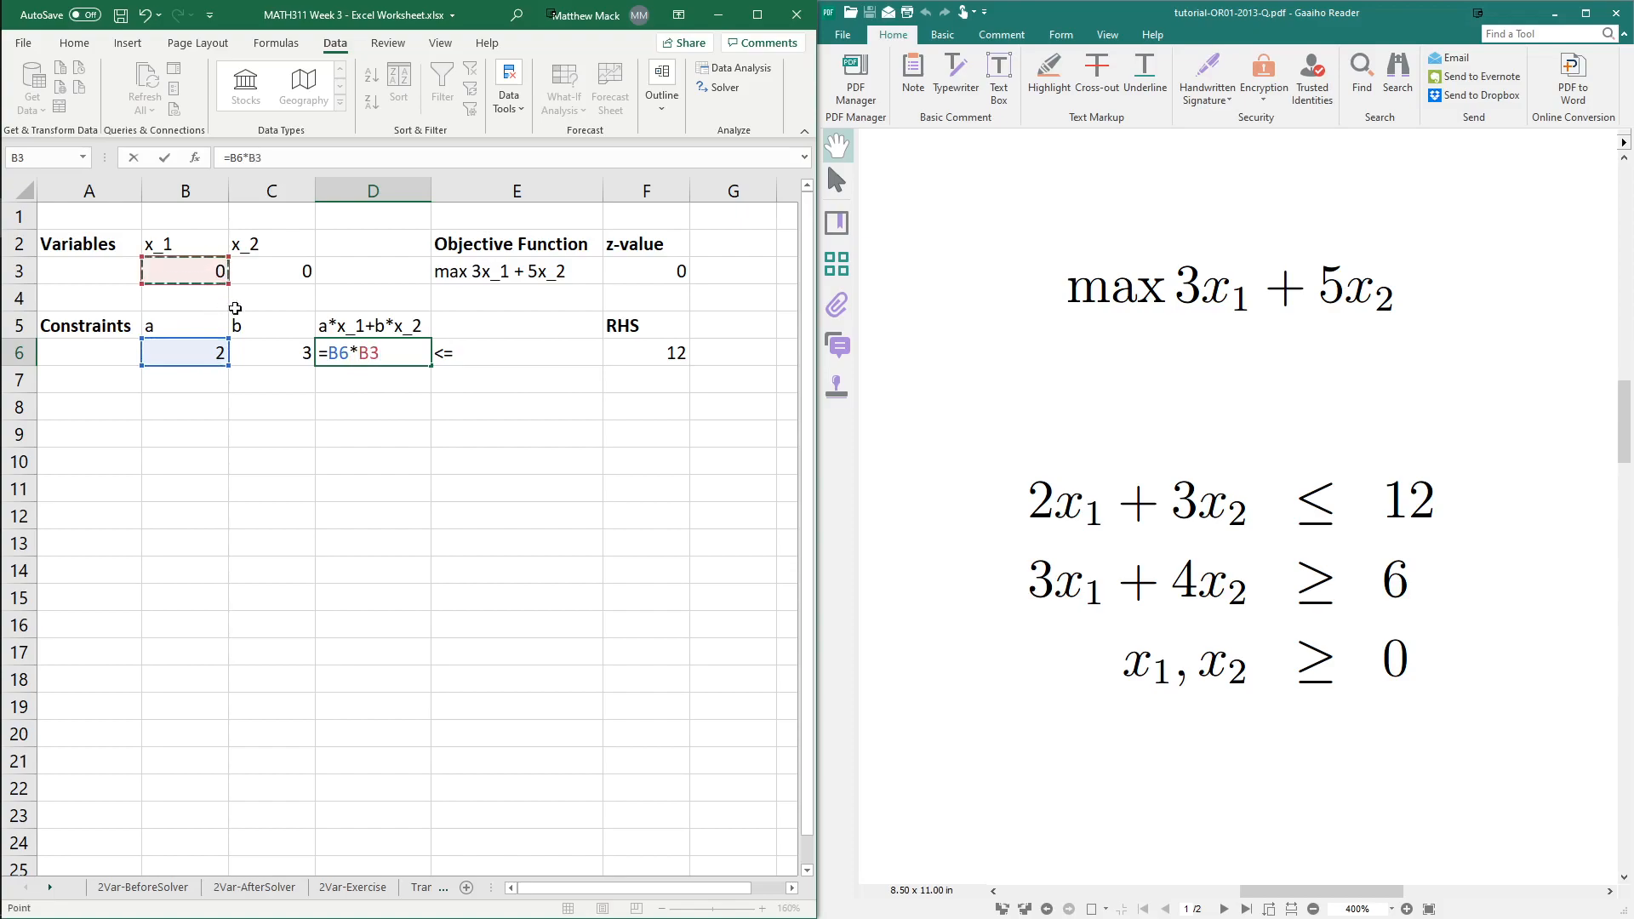
pyautogui.click(364, 352)
pyautogui.write('$B$3+')
pyautogui.click(263, 351)
pyautogui.write('*')
pyautogui.click(285, 273)
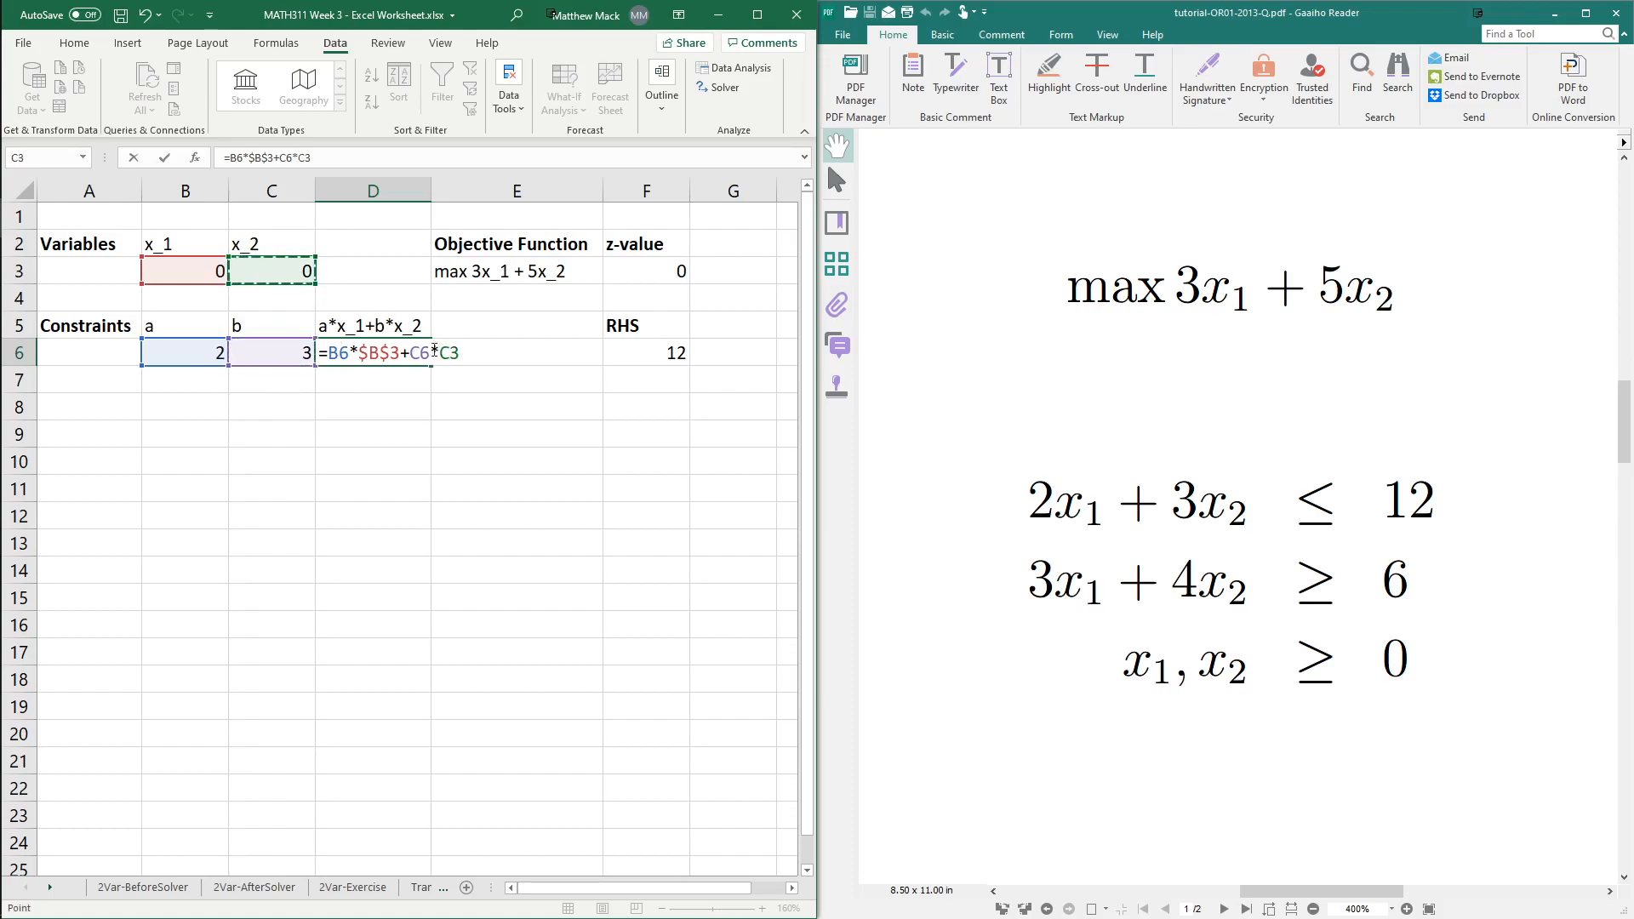
pyautogui.press('F4')
pyautogui.press('Return')
pyautogui.click(412, 350)
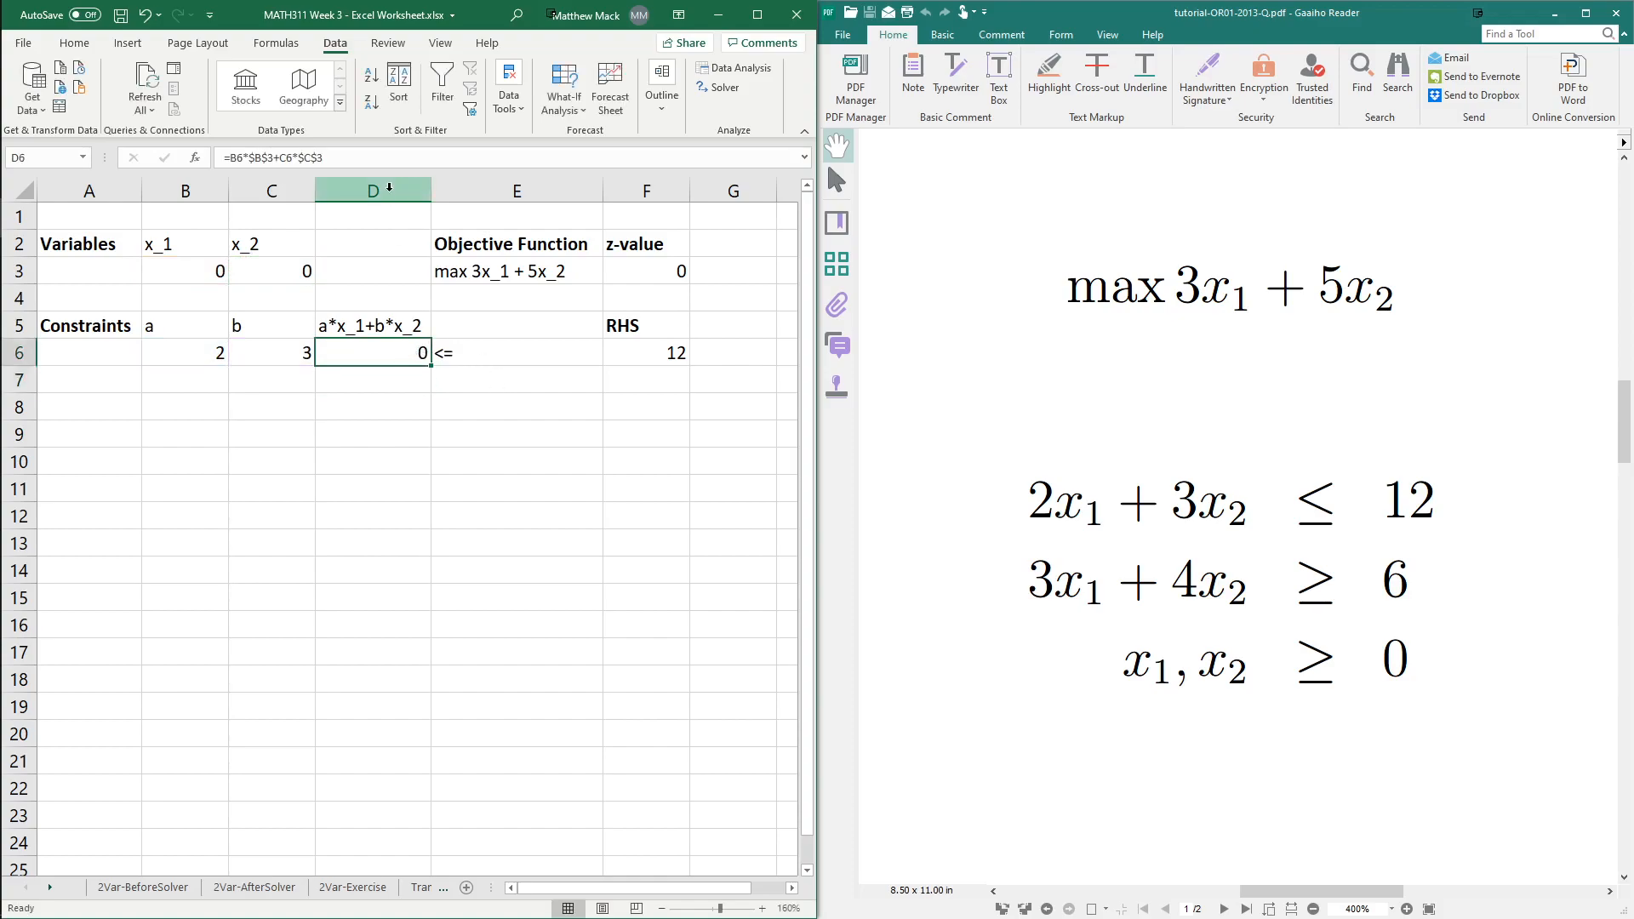
pyautogui.doubleClick(412, 350)
pyautogui.press('Escape')
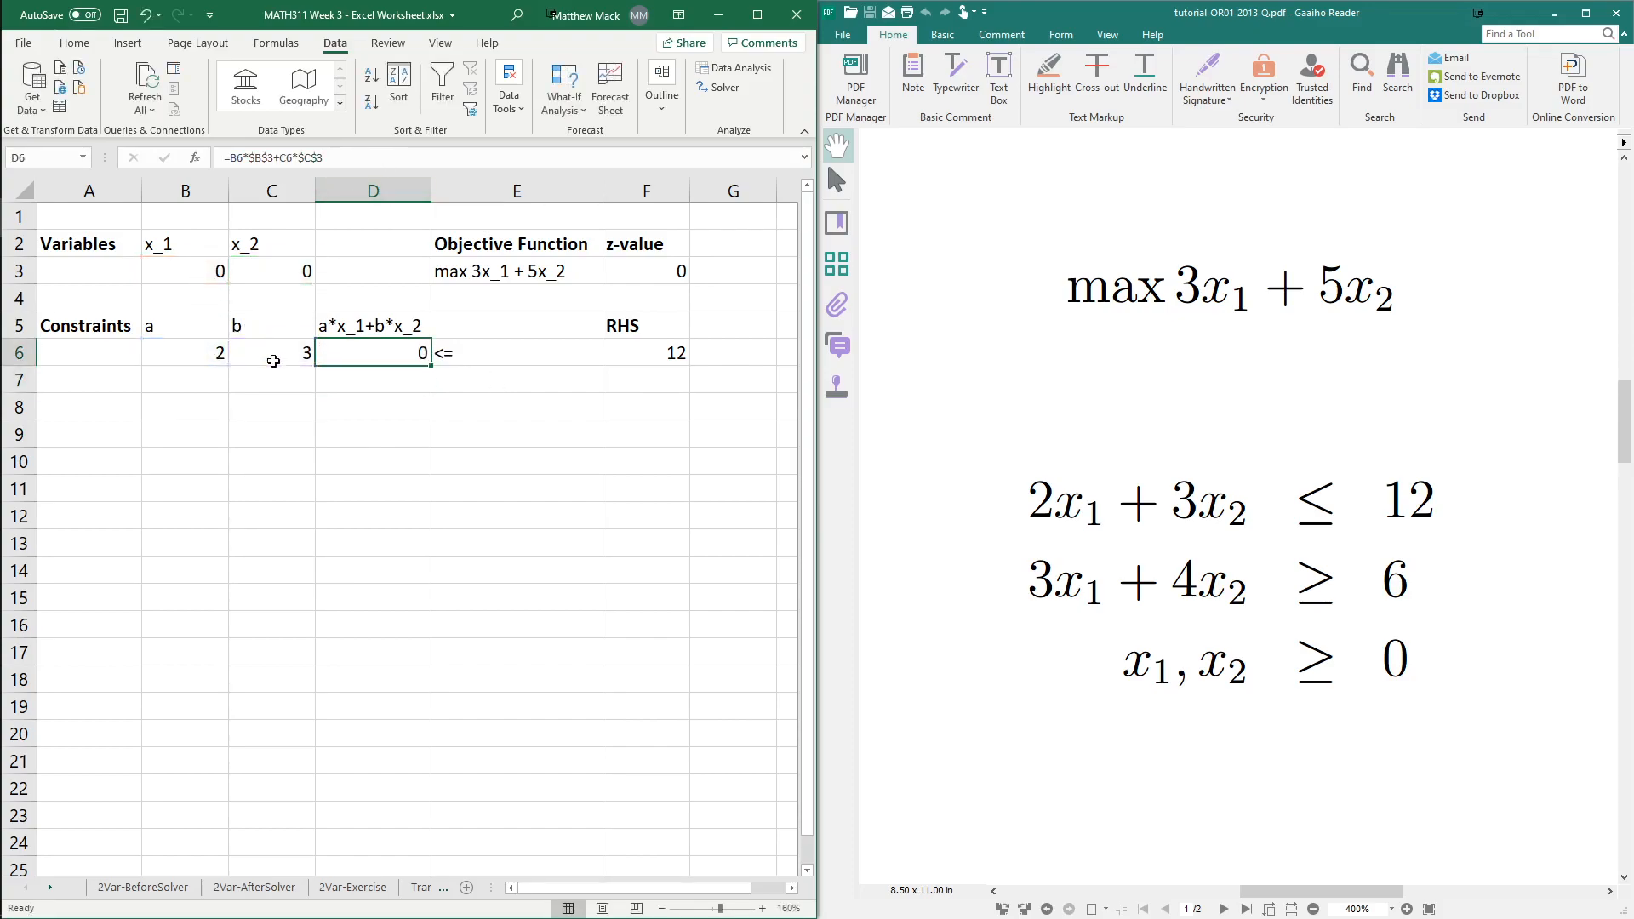
# Enter the second constraint's coefficients, 3 in B7 and 4 in C7.
pyautogui.click(190, 379)
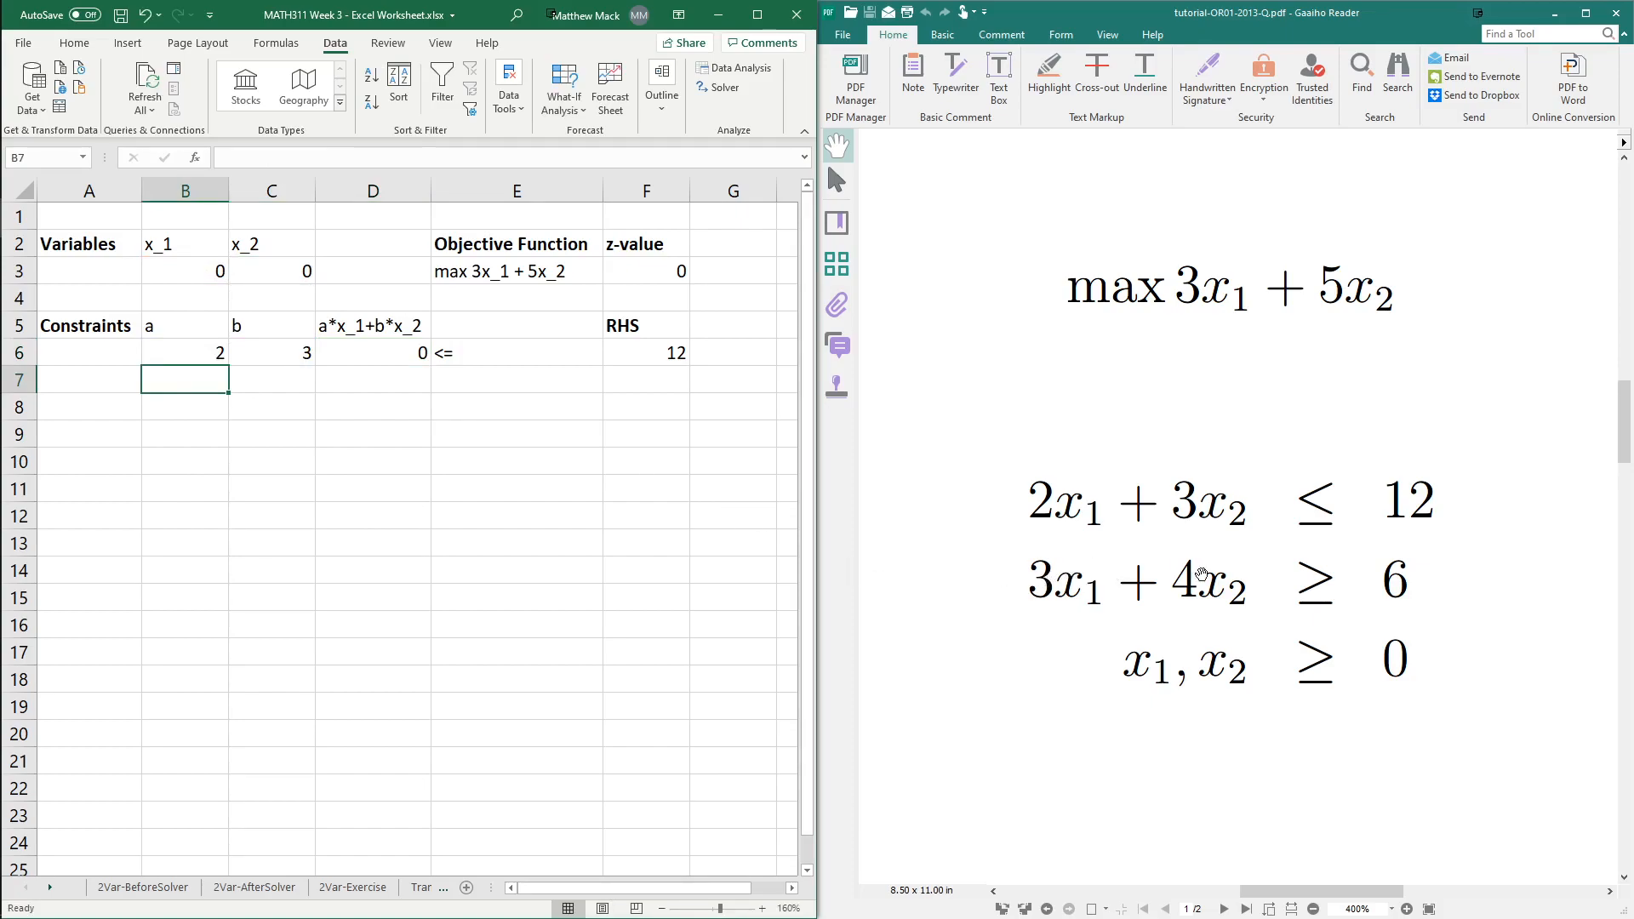
pyautogui.write('3')
pyautogui.press('Tab')
pyautogui.write('4')
pyautogui.press('Tab')
# Fill the left-hand-side formula from D6 down to D7 and check both cells.
pyautogui.click(417, 353)
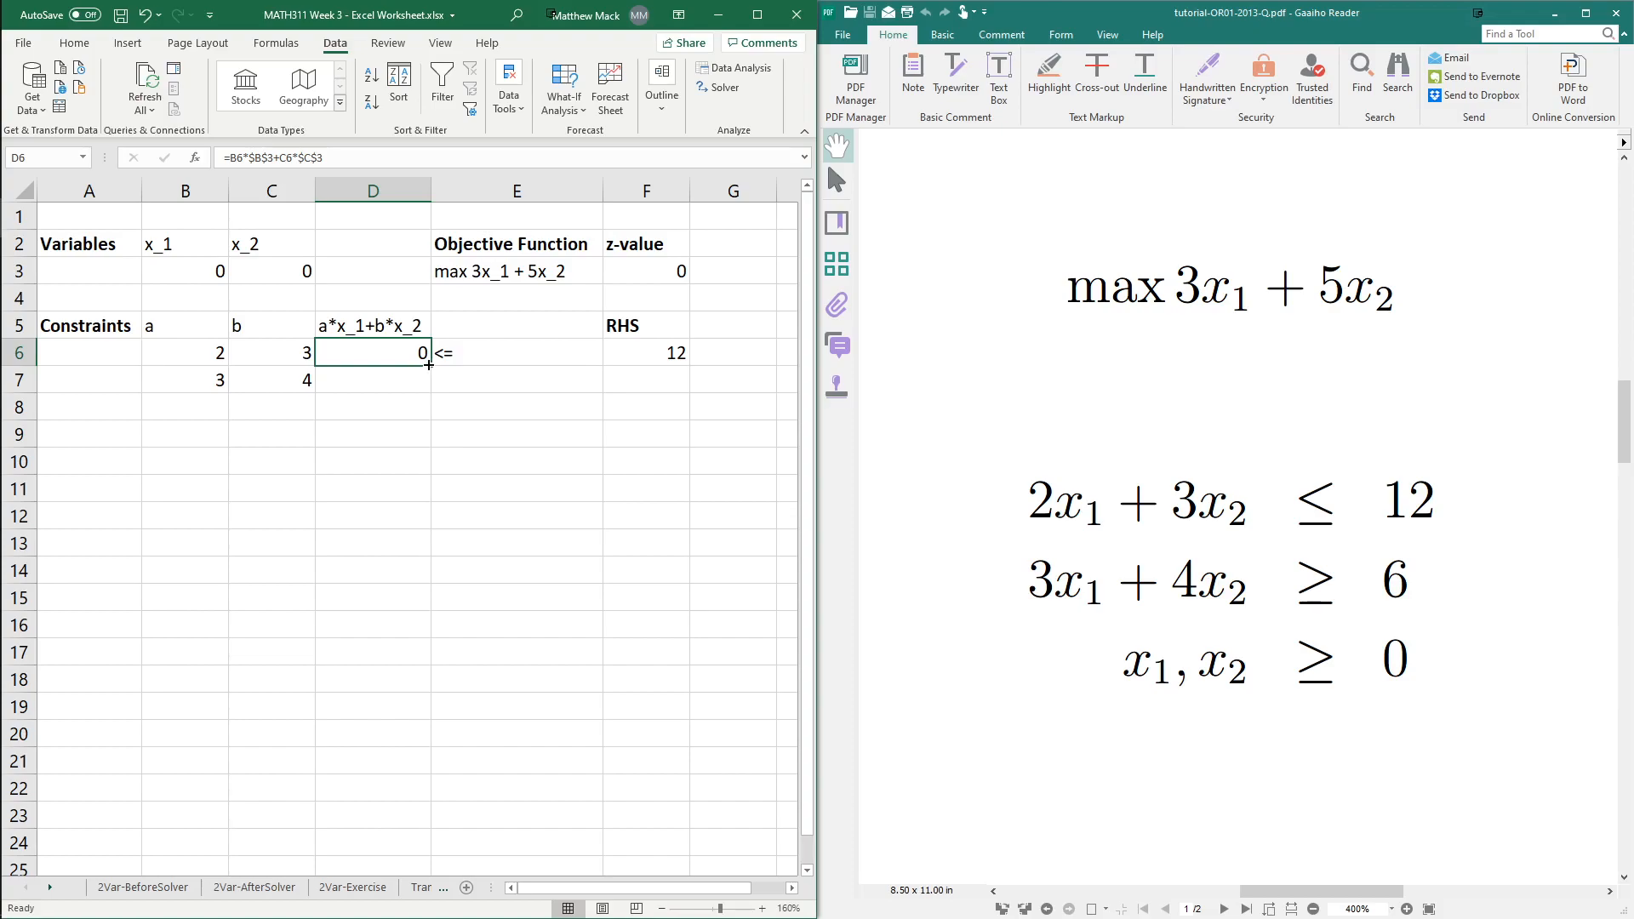
pyautogui.moveTo(429, 364); pyautogui.dragTo(430, 390)
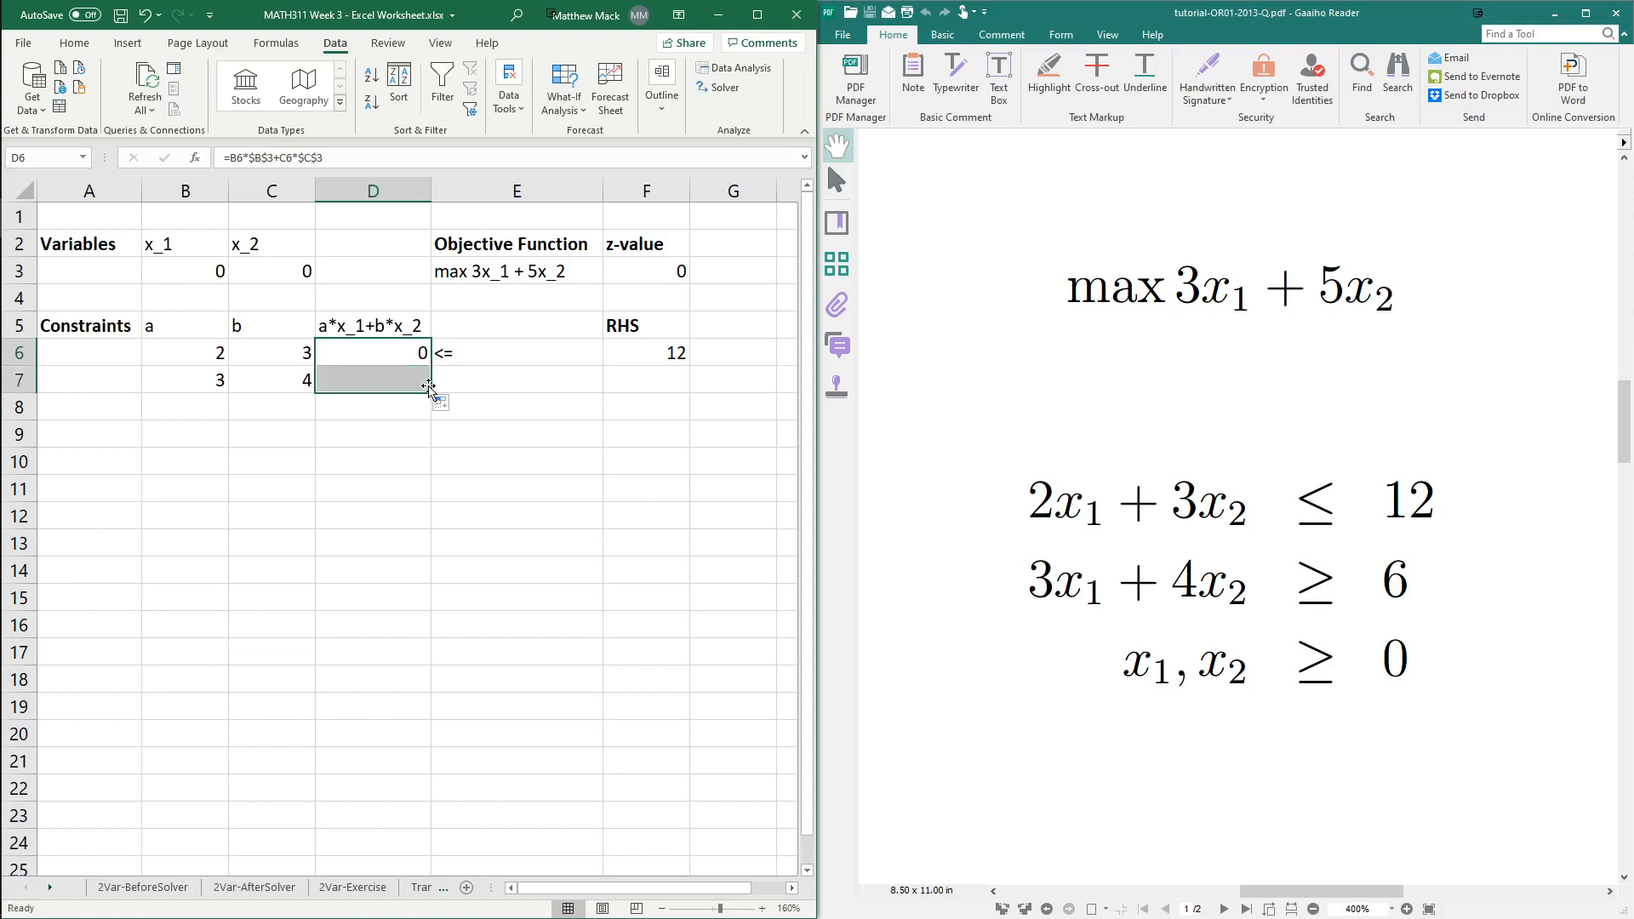
pyautogui.click(362, 383)
pyautogui.click(378, 349)
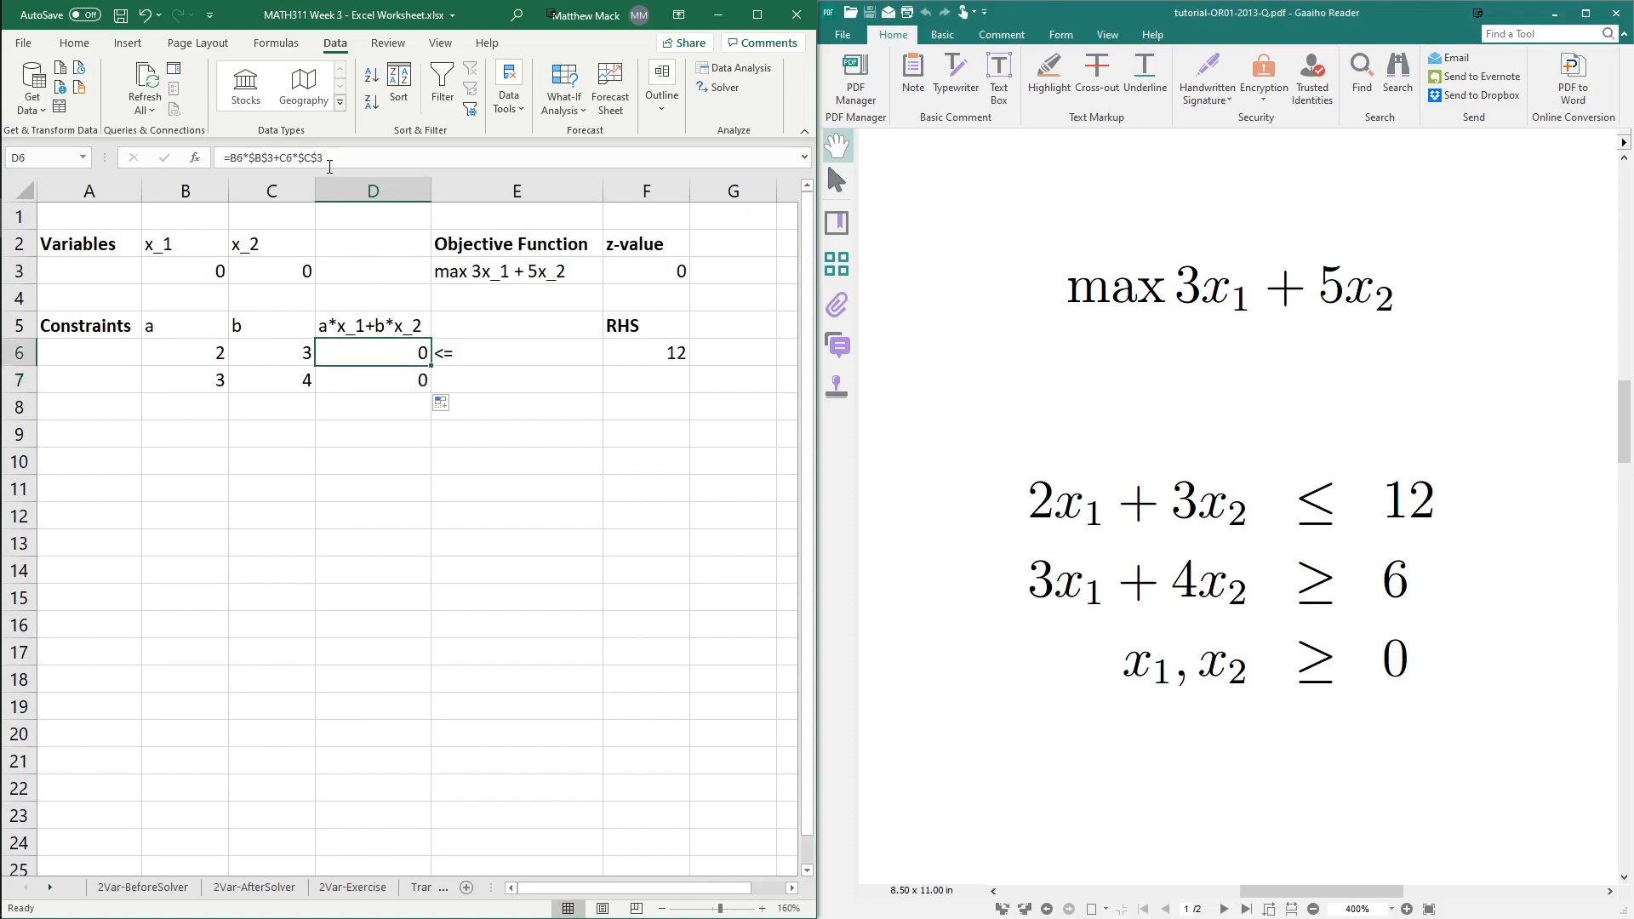
pyautogui.moveTo(330, 167); pyautogui.dragTo(204, 163)
pyautogui.write('=')
pyautogui.click(387, 313)
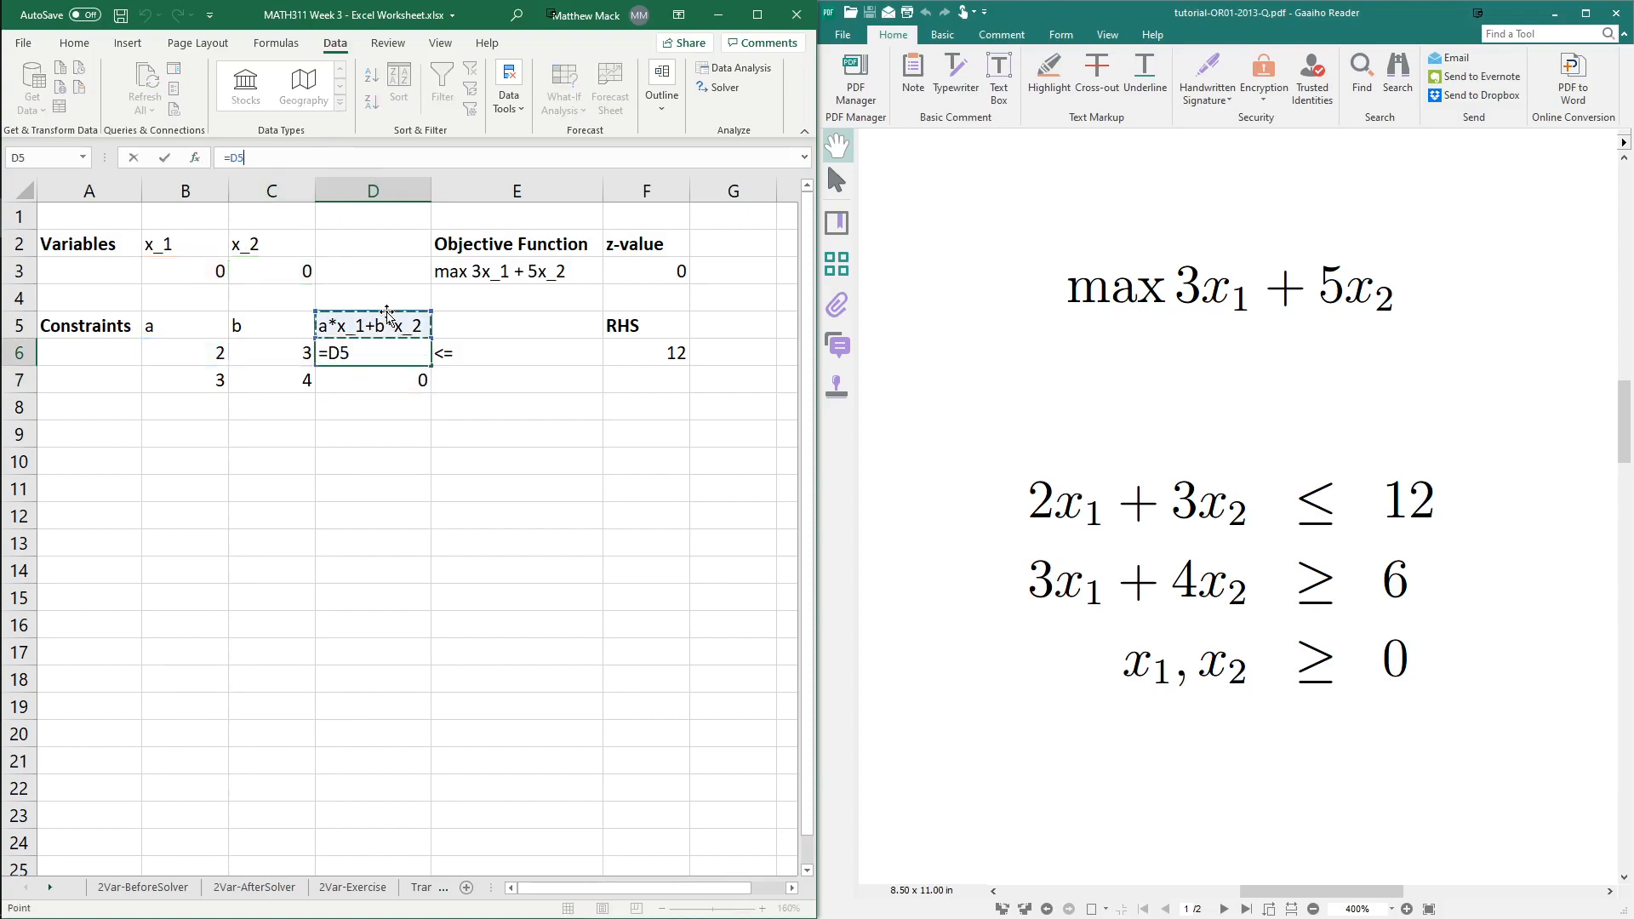
pyautogui.press('Escape')
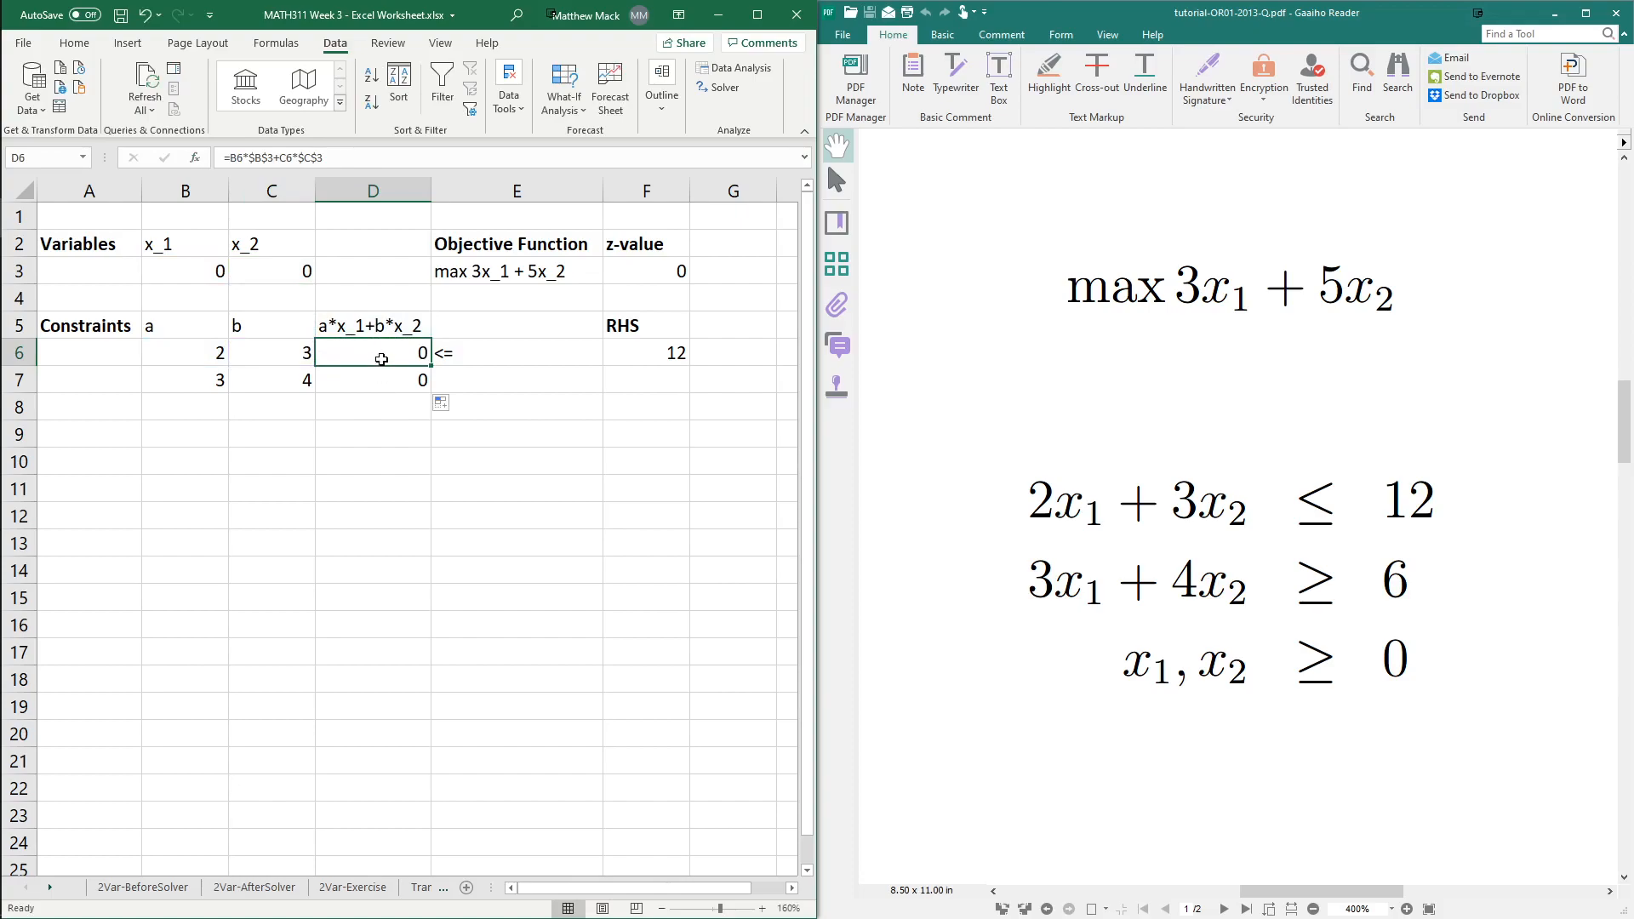
# Compare the formulas in D6 and D7 to see which references change and which stay fixed.
pyautogui.click(397, 378)
pyautogui.click(390, 355)
pyautogui.click(394, 374)
pyautogui.click(390, 355)
pyautogui.click(394, 376)
pyautogui.click(391, 354)
pyautogui.click(394, 376)
pyautogui.click(391, 354)
pyautogui.click(394, 376)
pyautogui.click(391, 352)
pyautogui.click(394, 376)
pyautogui.click(392, 353)
pyautogui.click(394, 376)
pyautogui.click(392, 350)
pyautogui.click(396, 376)
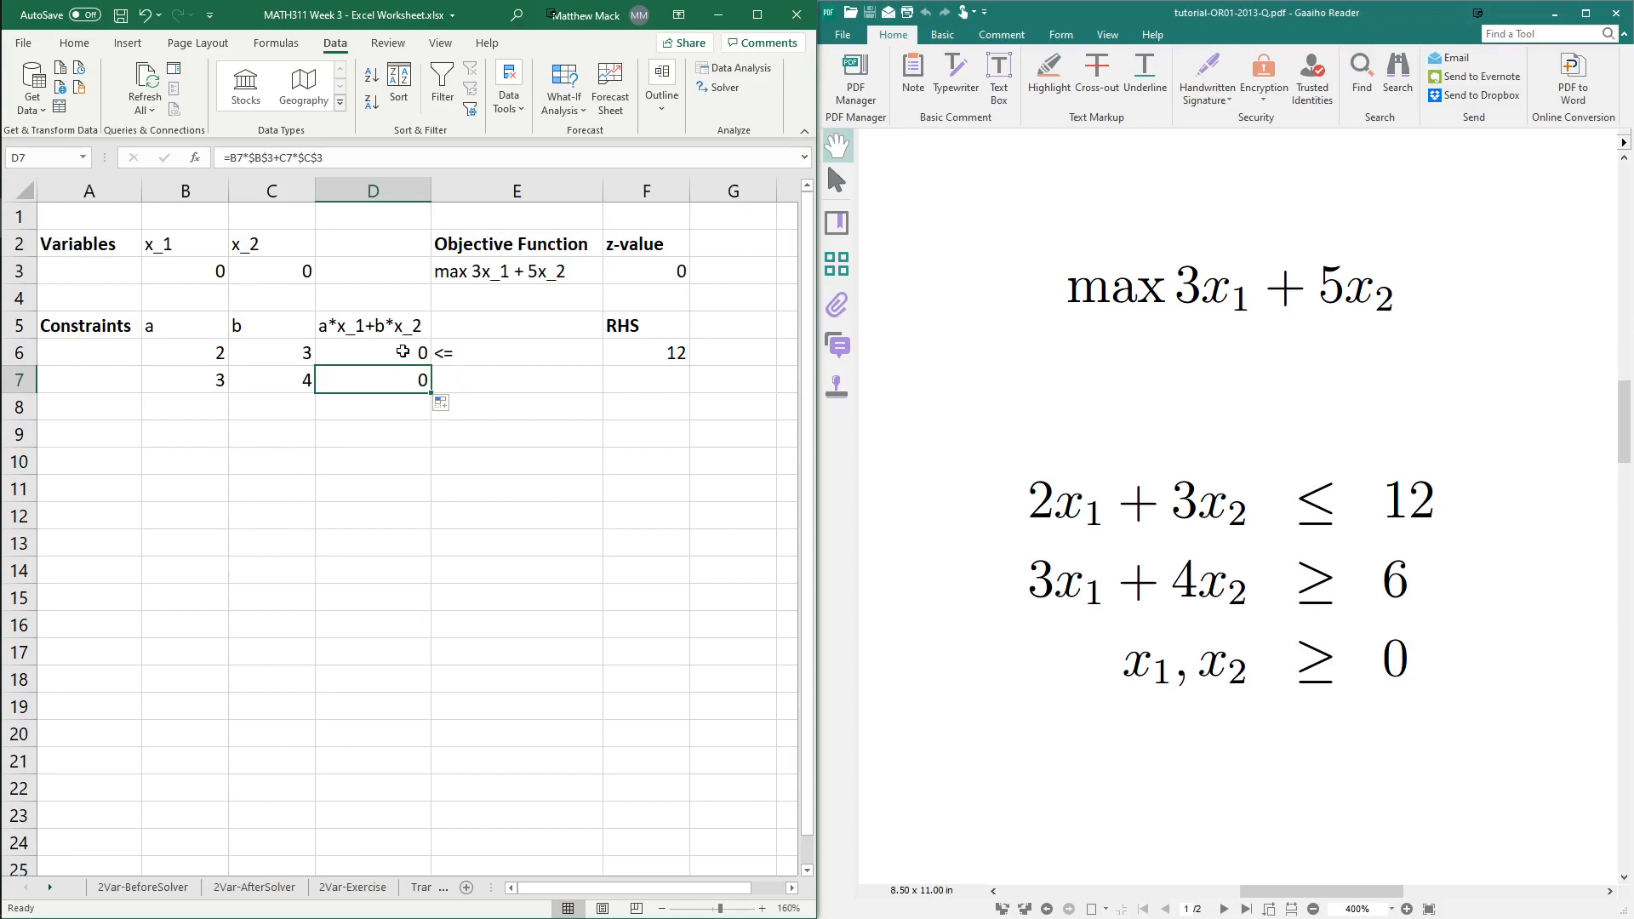
# Complete the second constraint with the sign ">=" in E7 and the right-hand side 6 in F7.
pyautogui.click(524, 377)
pyautogui.write('>')
pyautogui.press('Tab')
pyautogui.write('6')
pyautogui.press('Return')
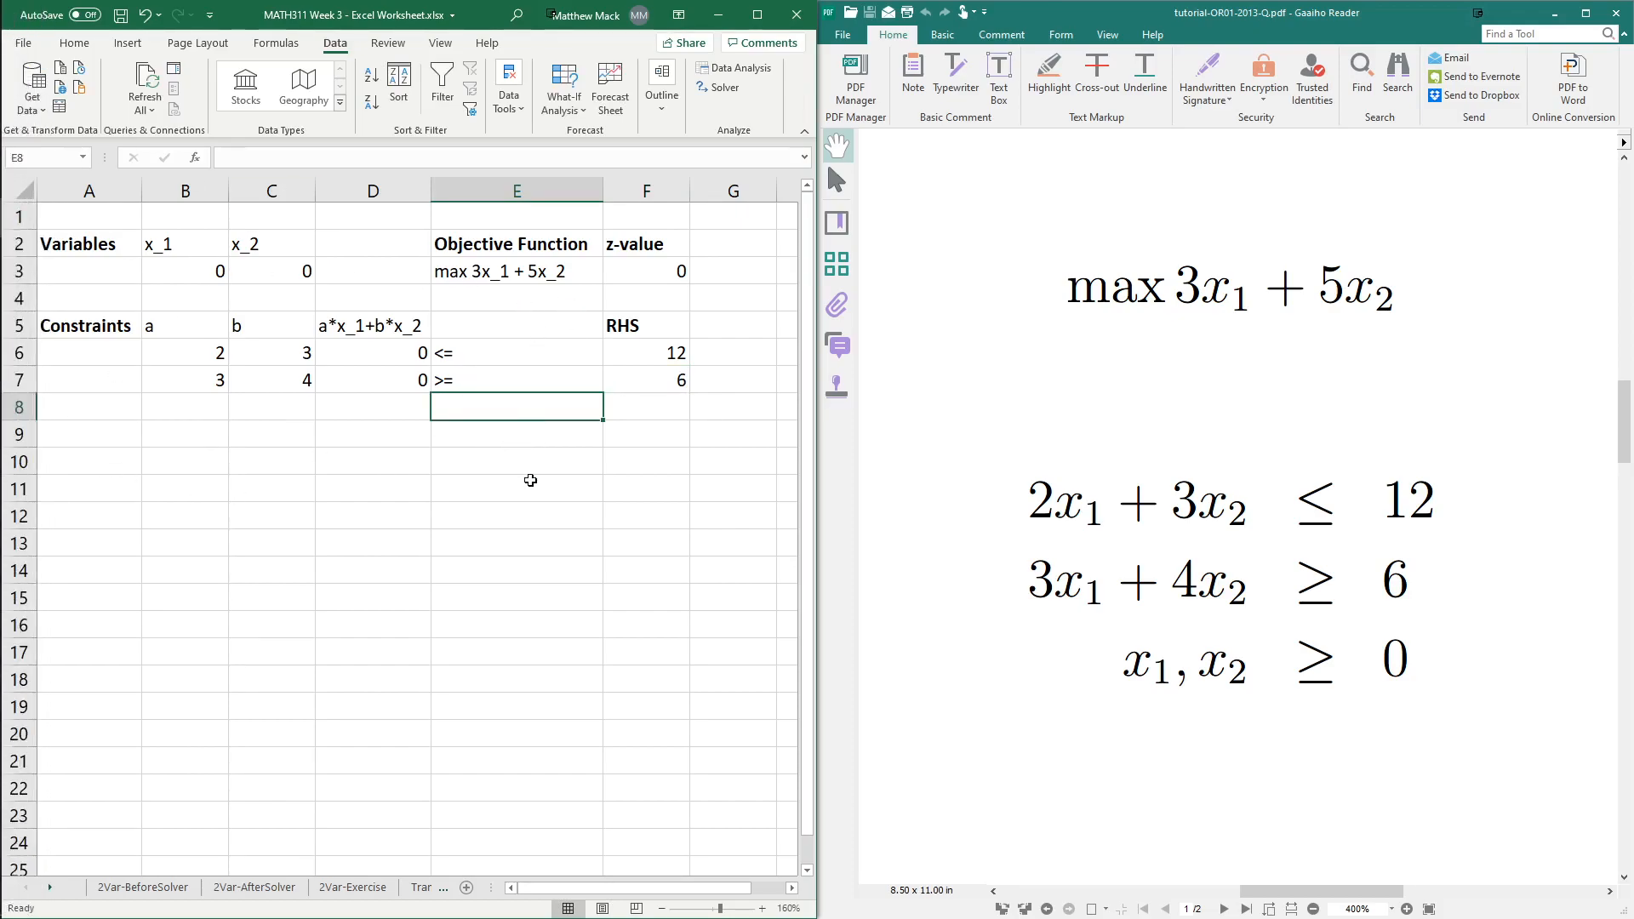
# Open Solver and place its parameters dialog below the worksheet data.
pyautogui.click(107, 219)
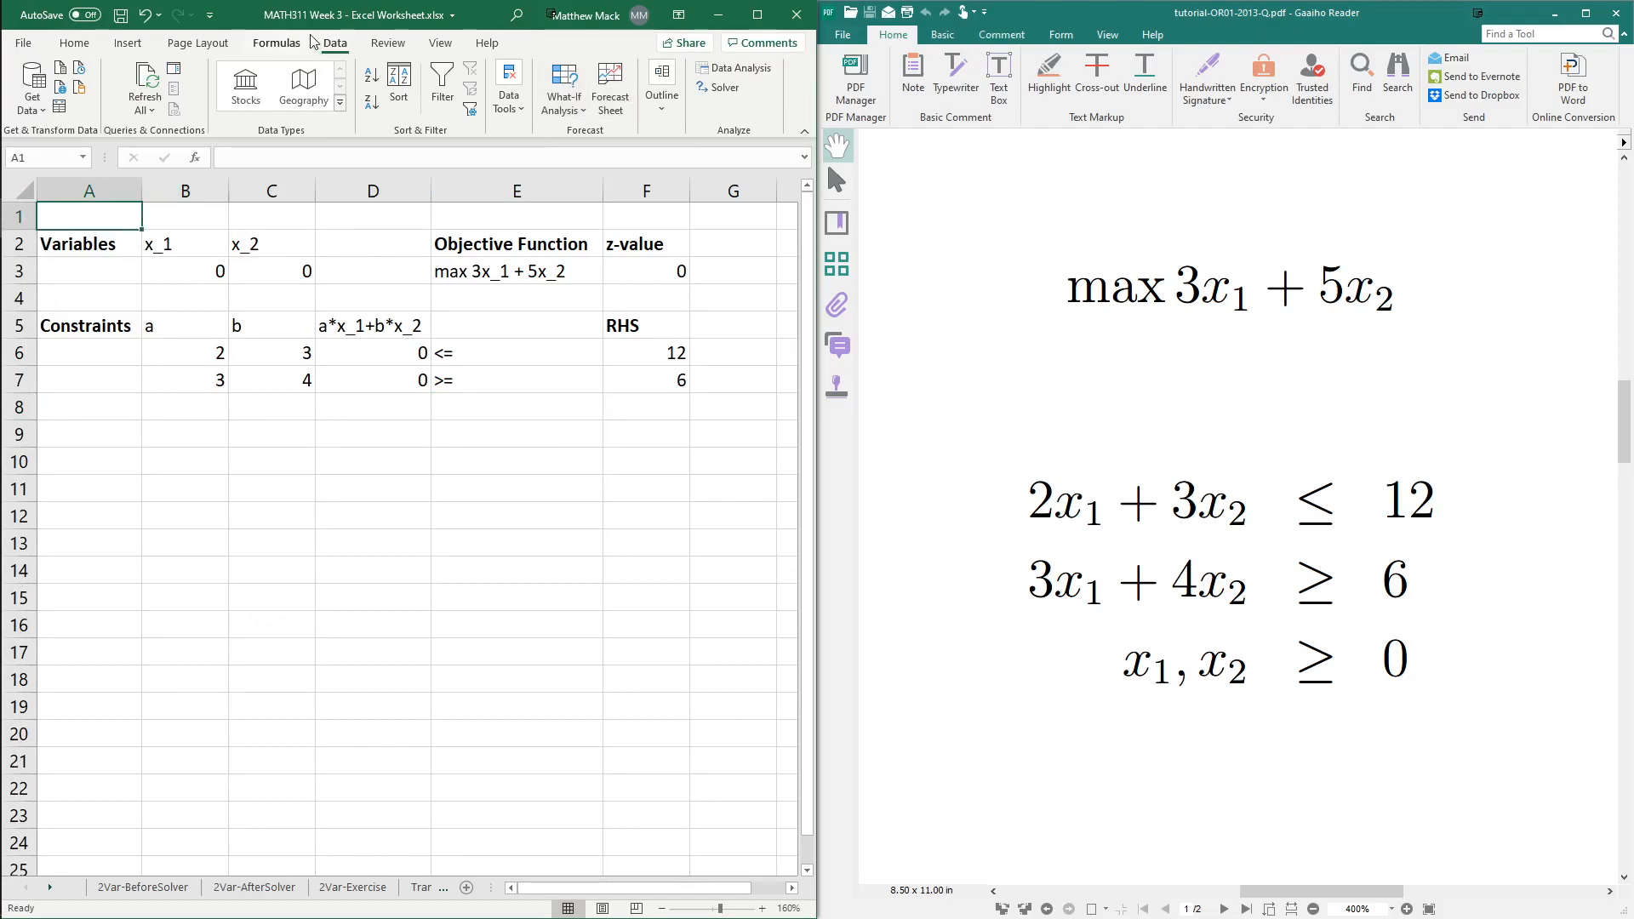
pyautogui.click(23, 42)
pyautogui.click(29, 56)
pyautogui.click(732, 87)
pyautogui.moveTo(962, 302); pyautogui.dragTo(320, 413)
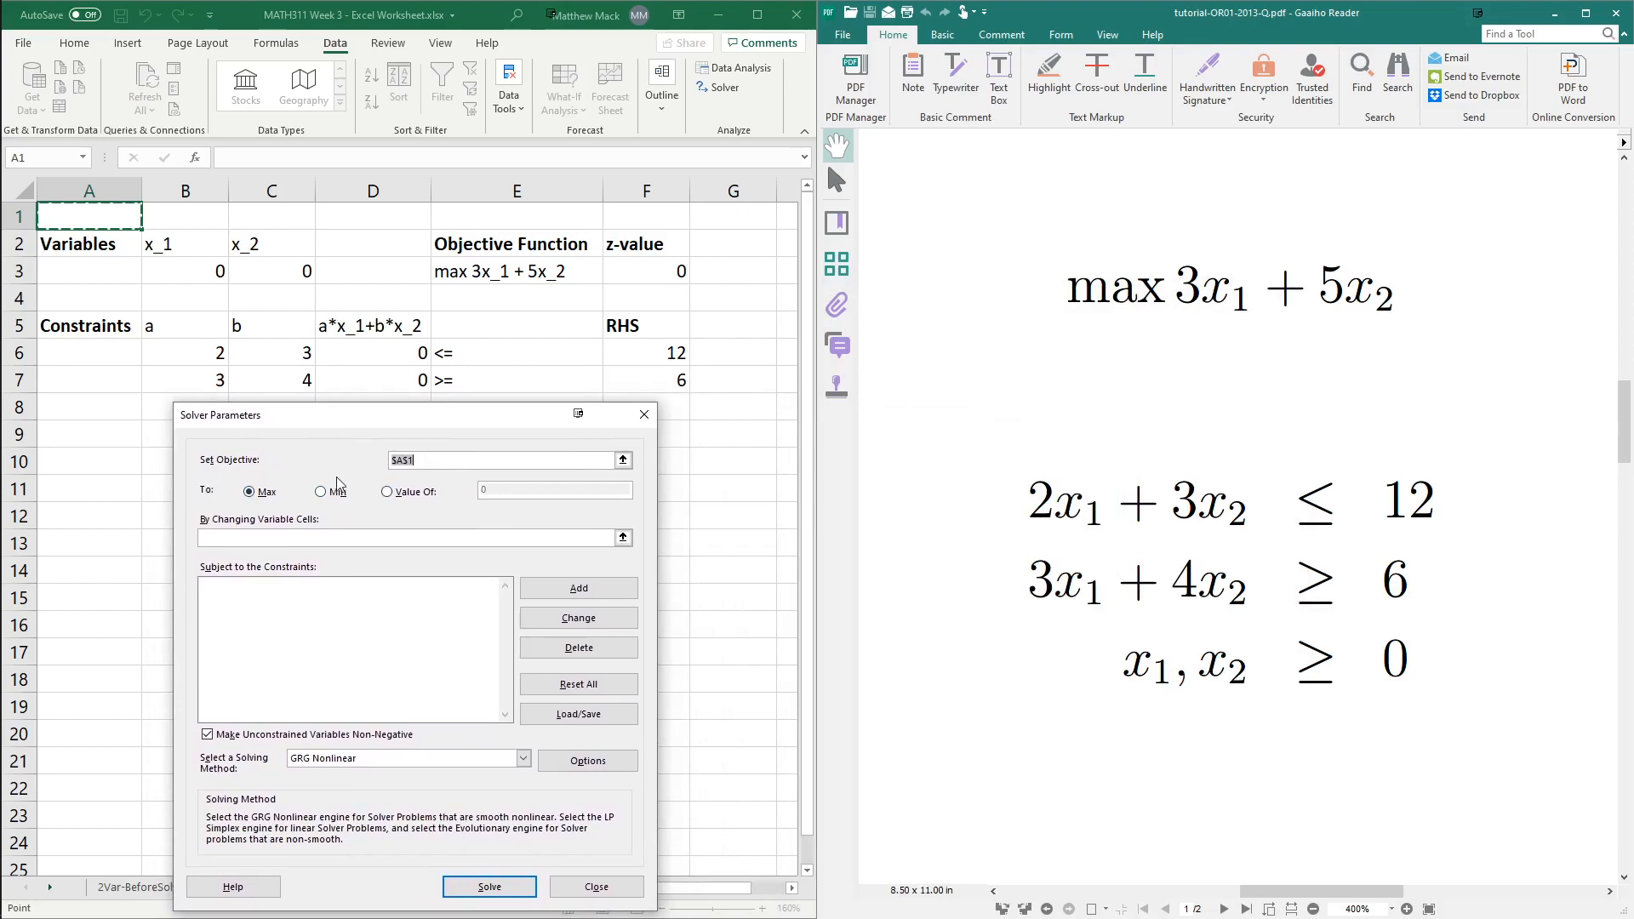
# Set the Solver objective to the z-value cell F3 with the Max option.
pyautogui.click(623, 460)
pyautogui.click(651, 267)
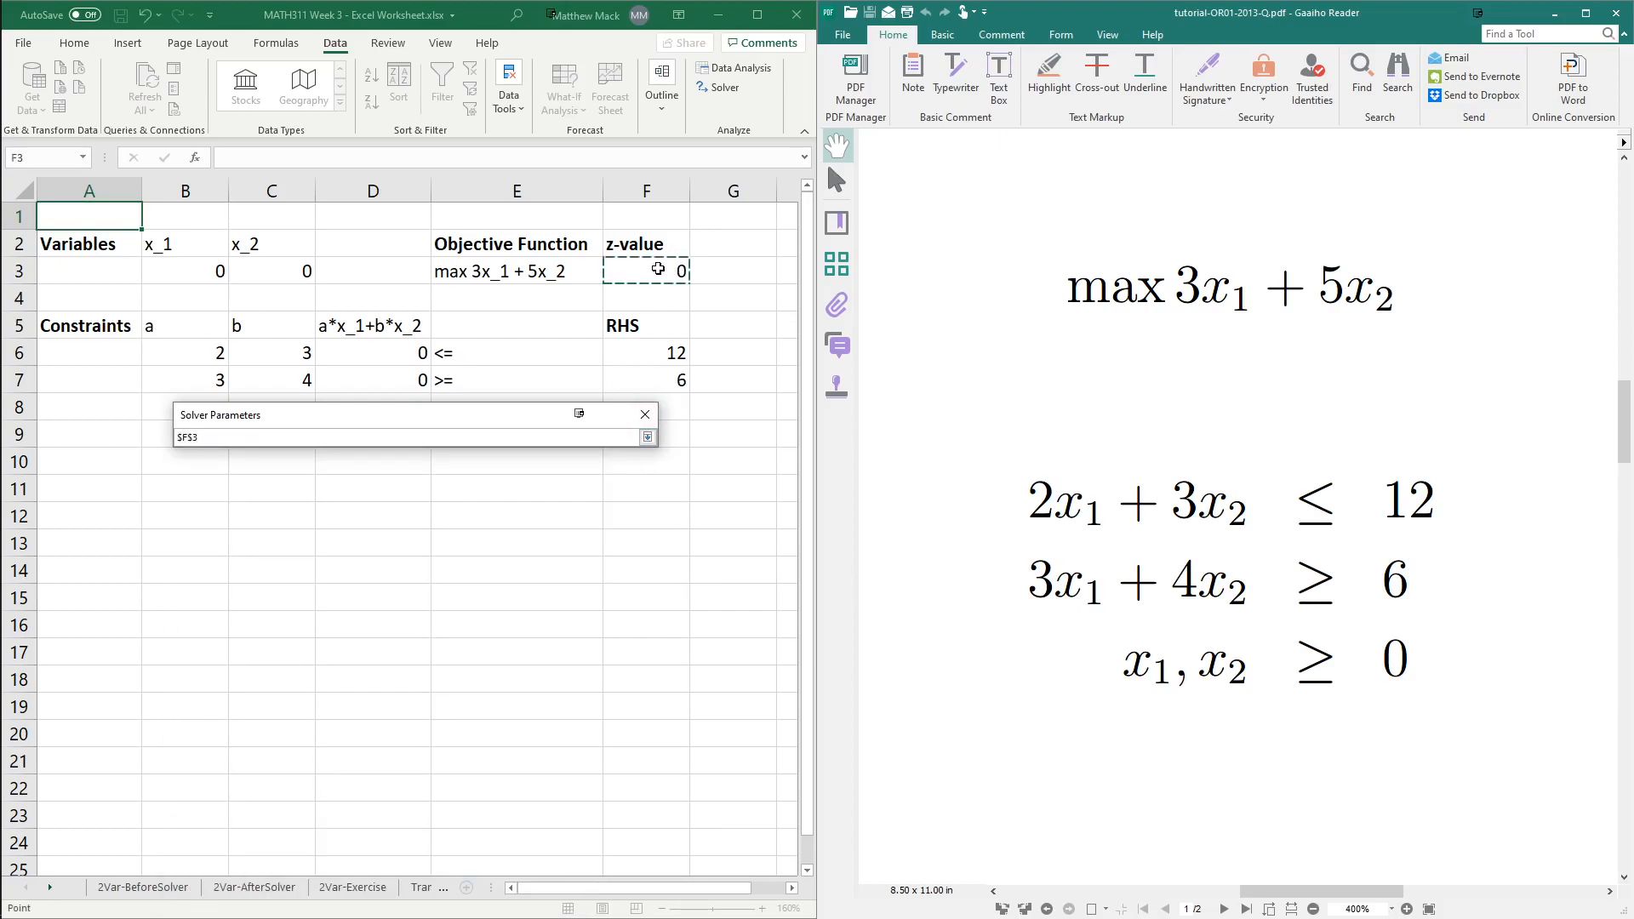
pyautogui.click(647, 438)
pyautogui.moveTo(451, 423); pyautogui.dragTo(489, 413)
pyautogui.click(294, 489)
# Set the Solver's changing variable cells to the x_1 and x_2 values, B3 and C3.
pyautogui.click(319, 534)
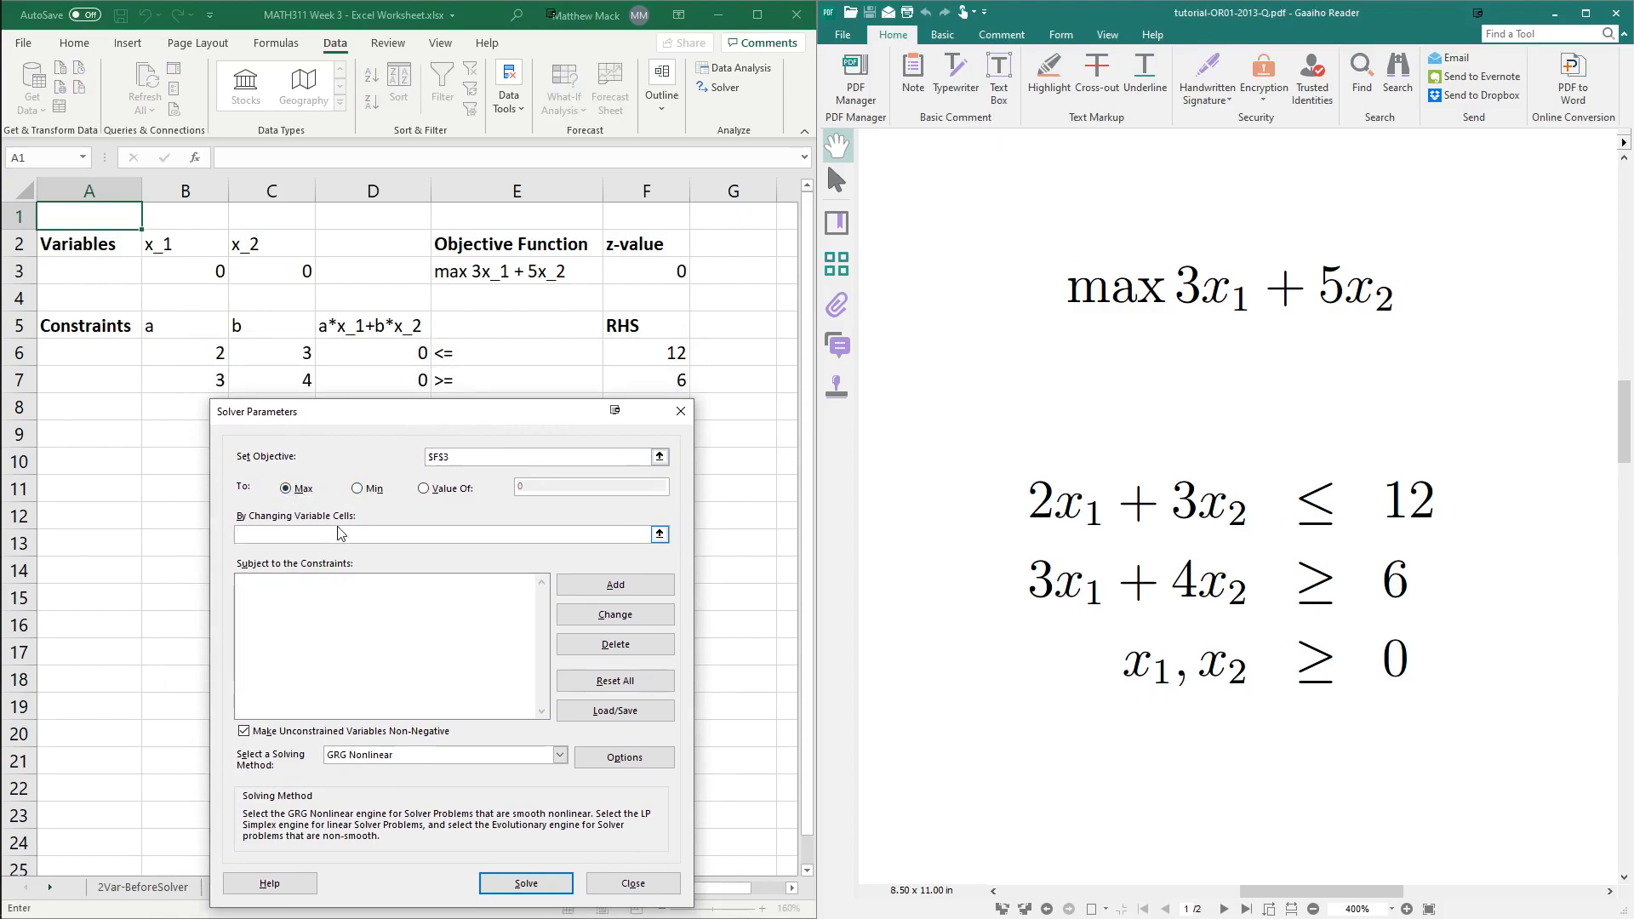
pyautogui.click(659, 534)
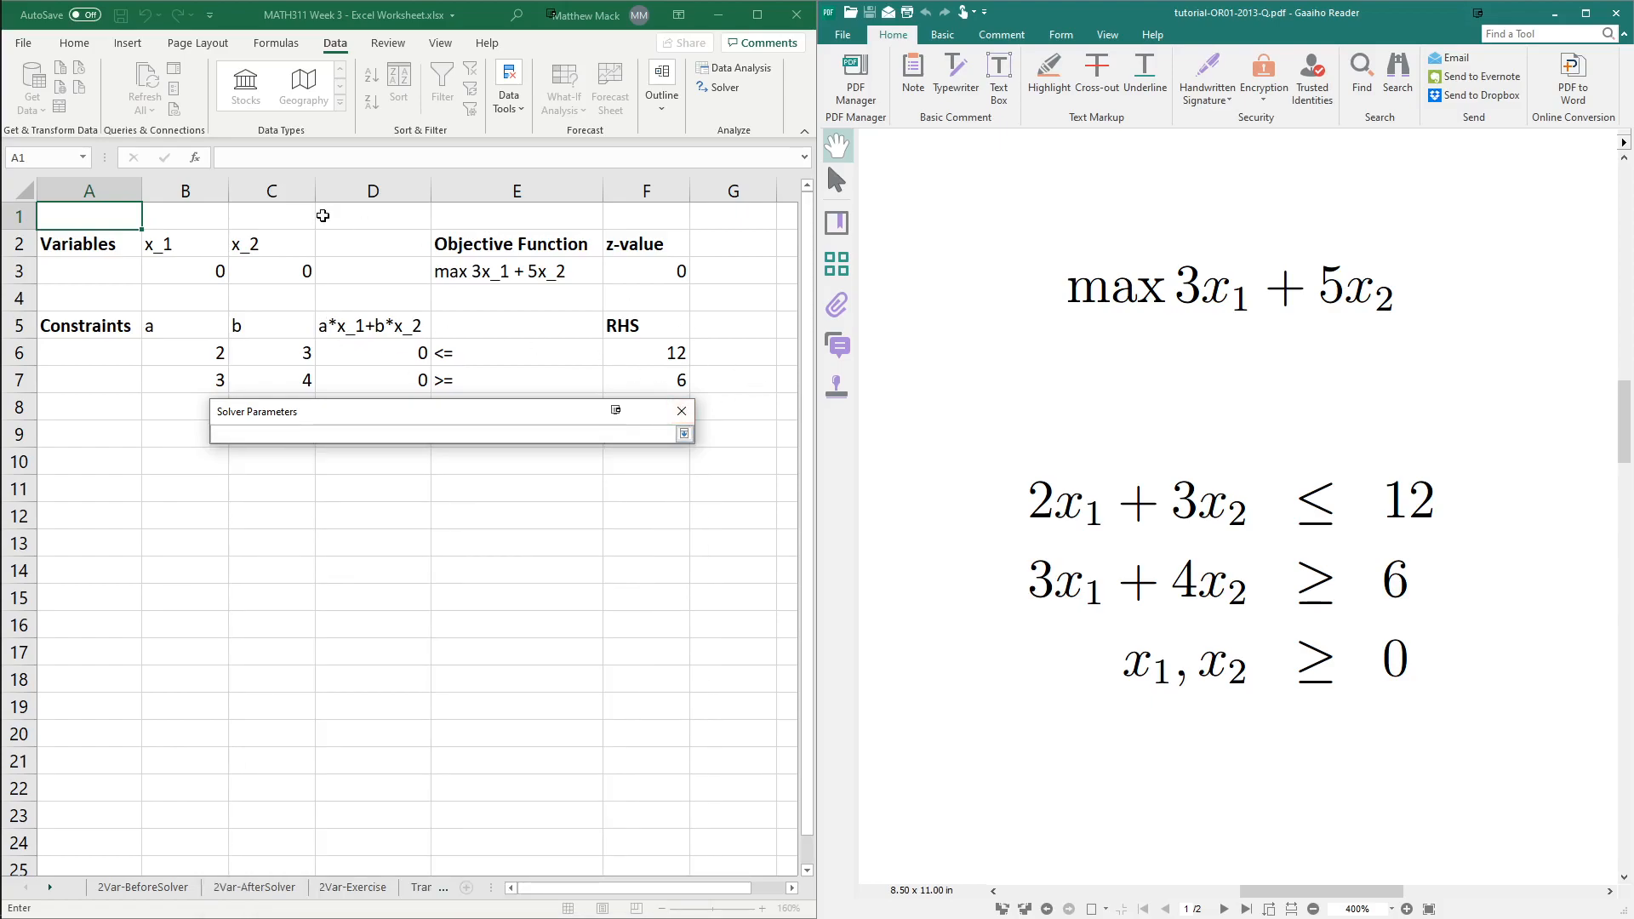
pyautogui.moveTo(189, 273)
pyautogui.mouseDown()
pyautogui.moveTo(272, 273)
pyautogui.moveTo(201, 272)
pyautogui.mouseUp()
pyautogui.click(276, 273)
pyautogui.click(183, 280)
pyautogui.click(285, 273)
pyautogui.click(169, 272)
pyautogui.click(266, 277)
pyautogui.click(189, 280)
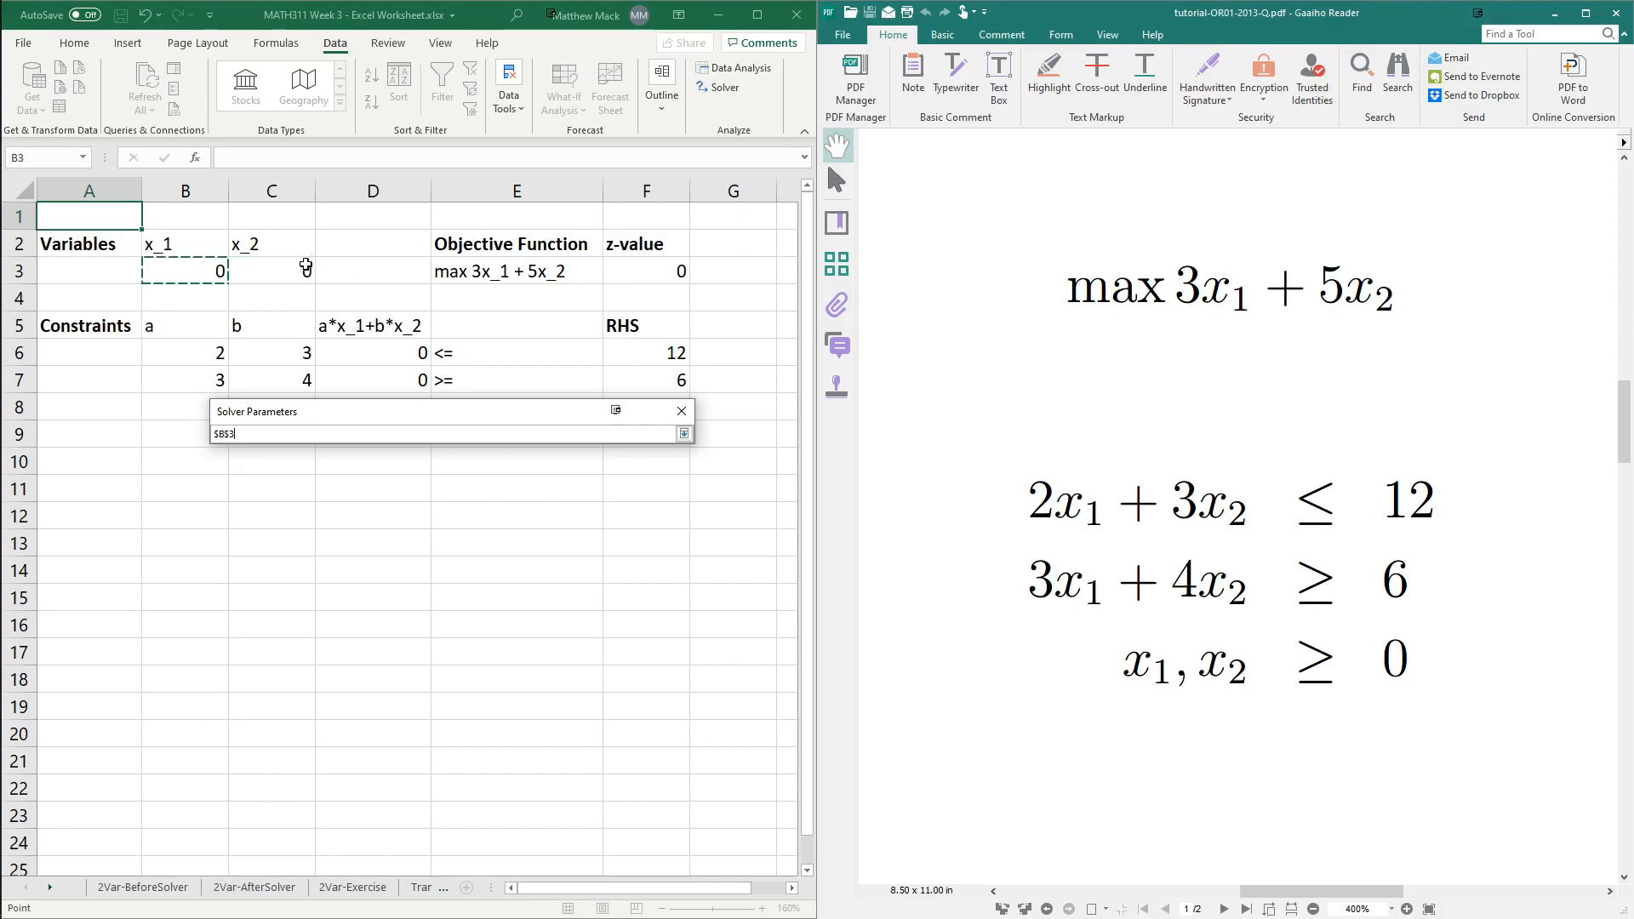
pyautogui.keyDown('ctrl'); pyautogui.click(275, 279); pyautogui.keyUp('ctrl')
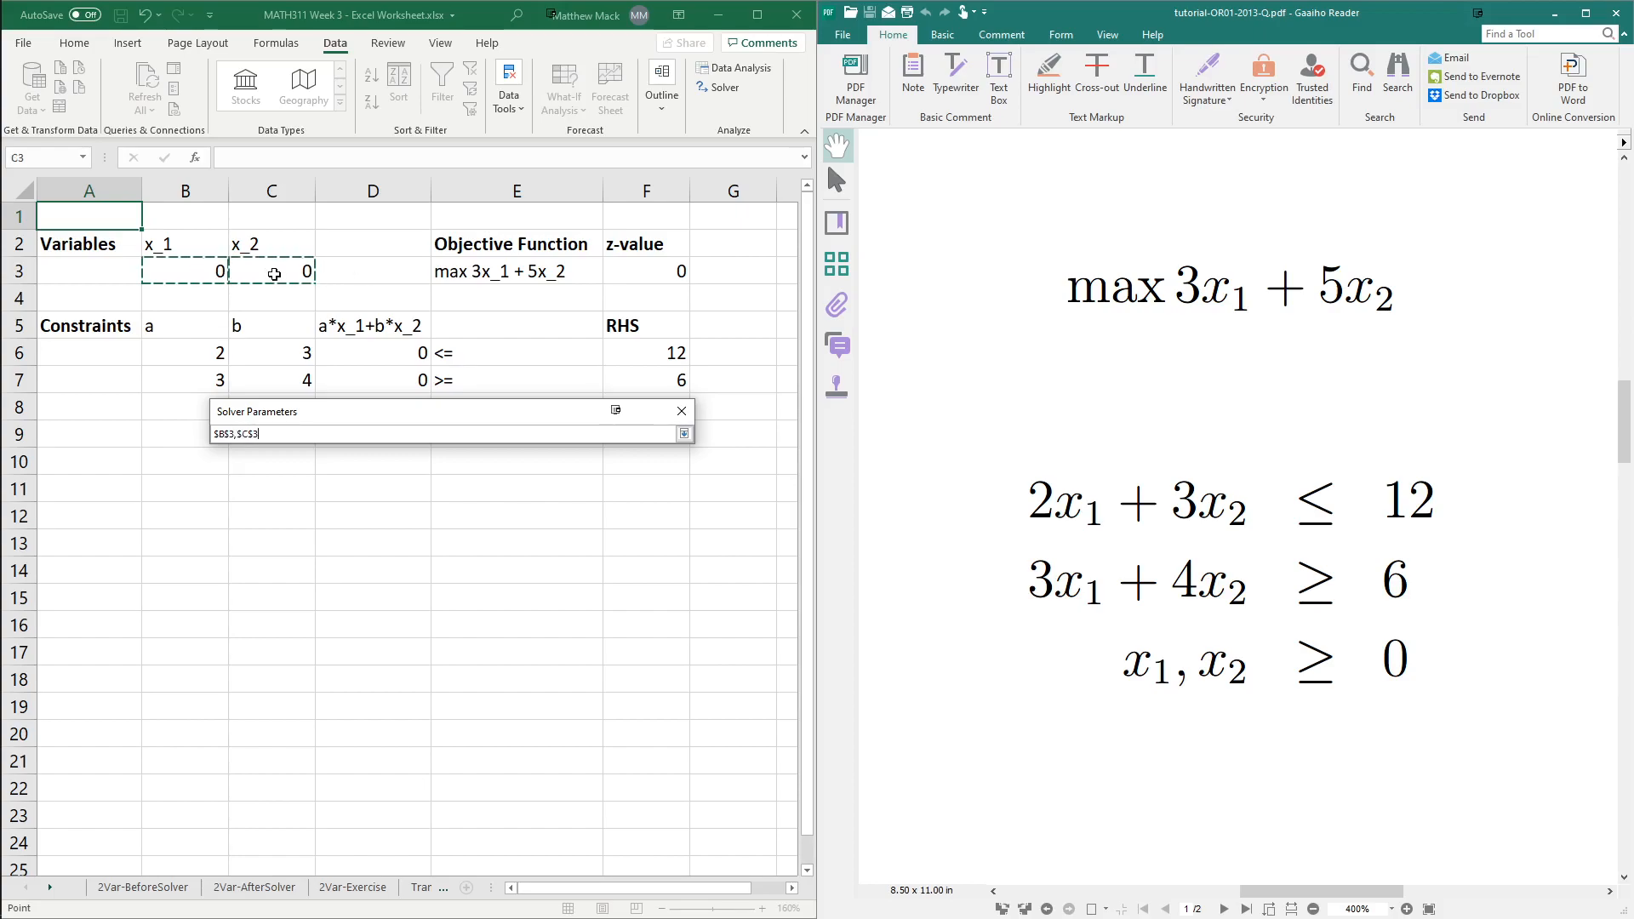
pyautogui.click(684, 434)
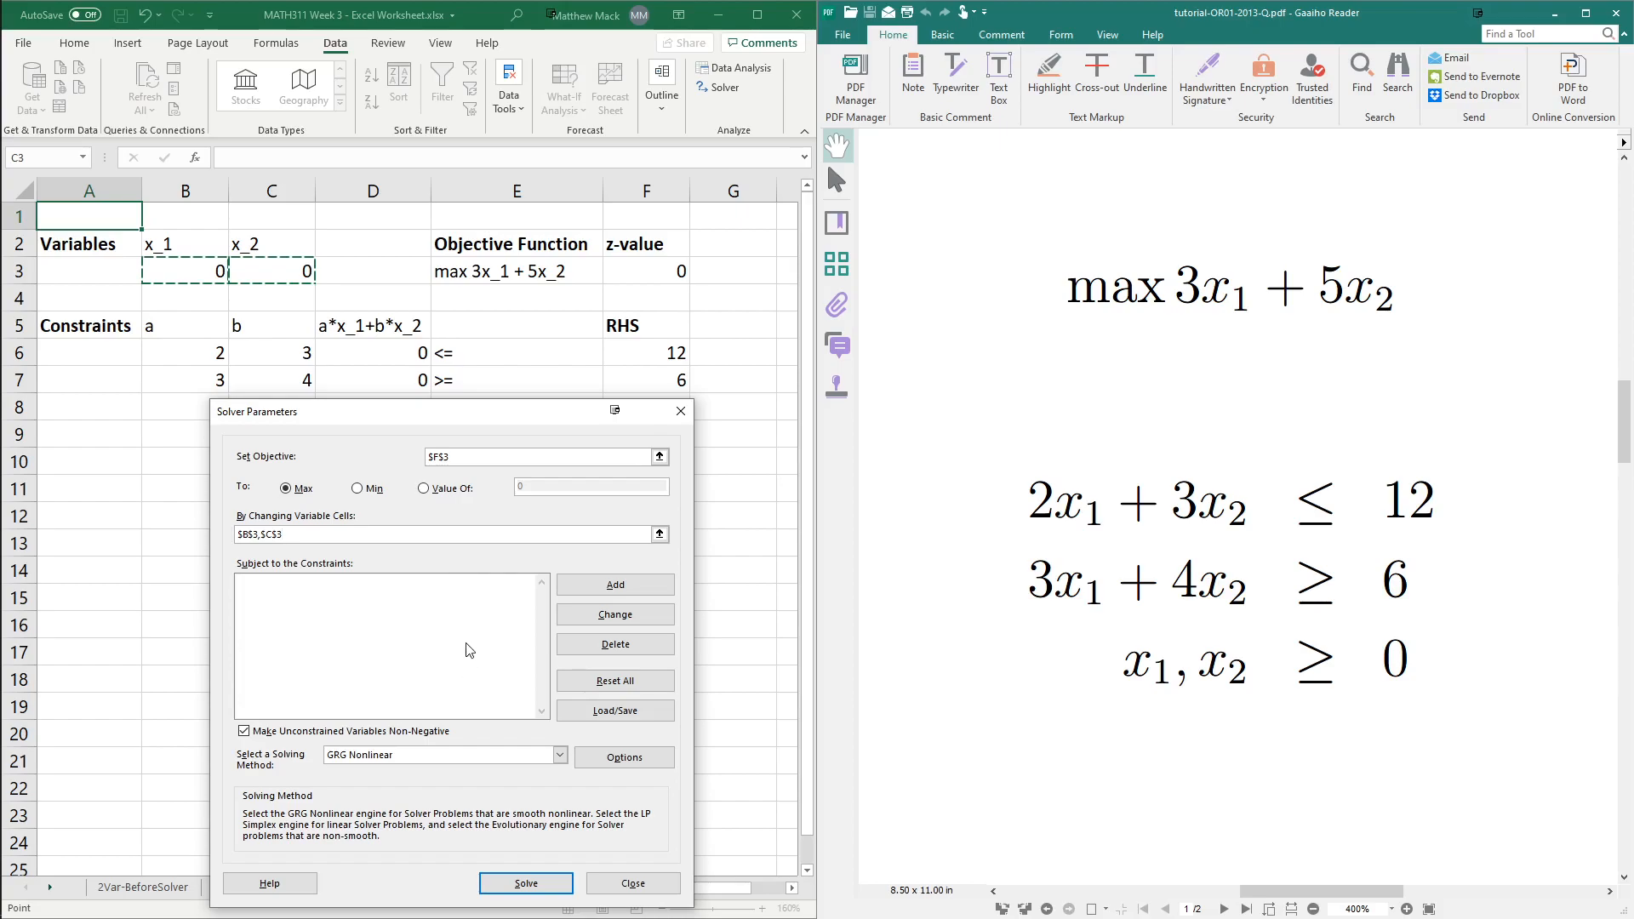
# Add a Solver constraint requiring the first constraint's left-hand side D6 to be <= its right-hand side F6.
pyautogui.click(634, 585)
pyautogui.moveTo(488, 587); pyautogui.dragTo(547, 456)
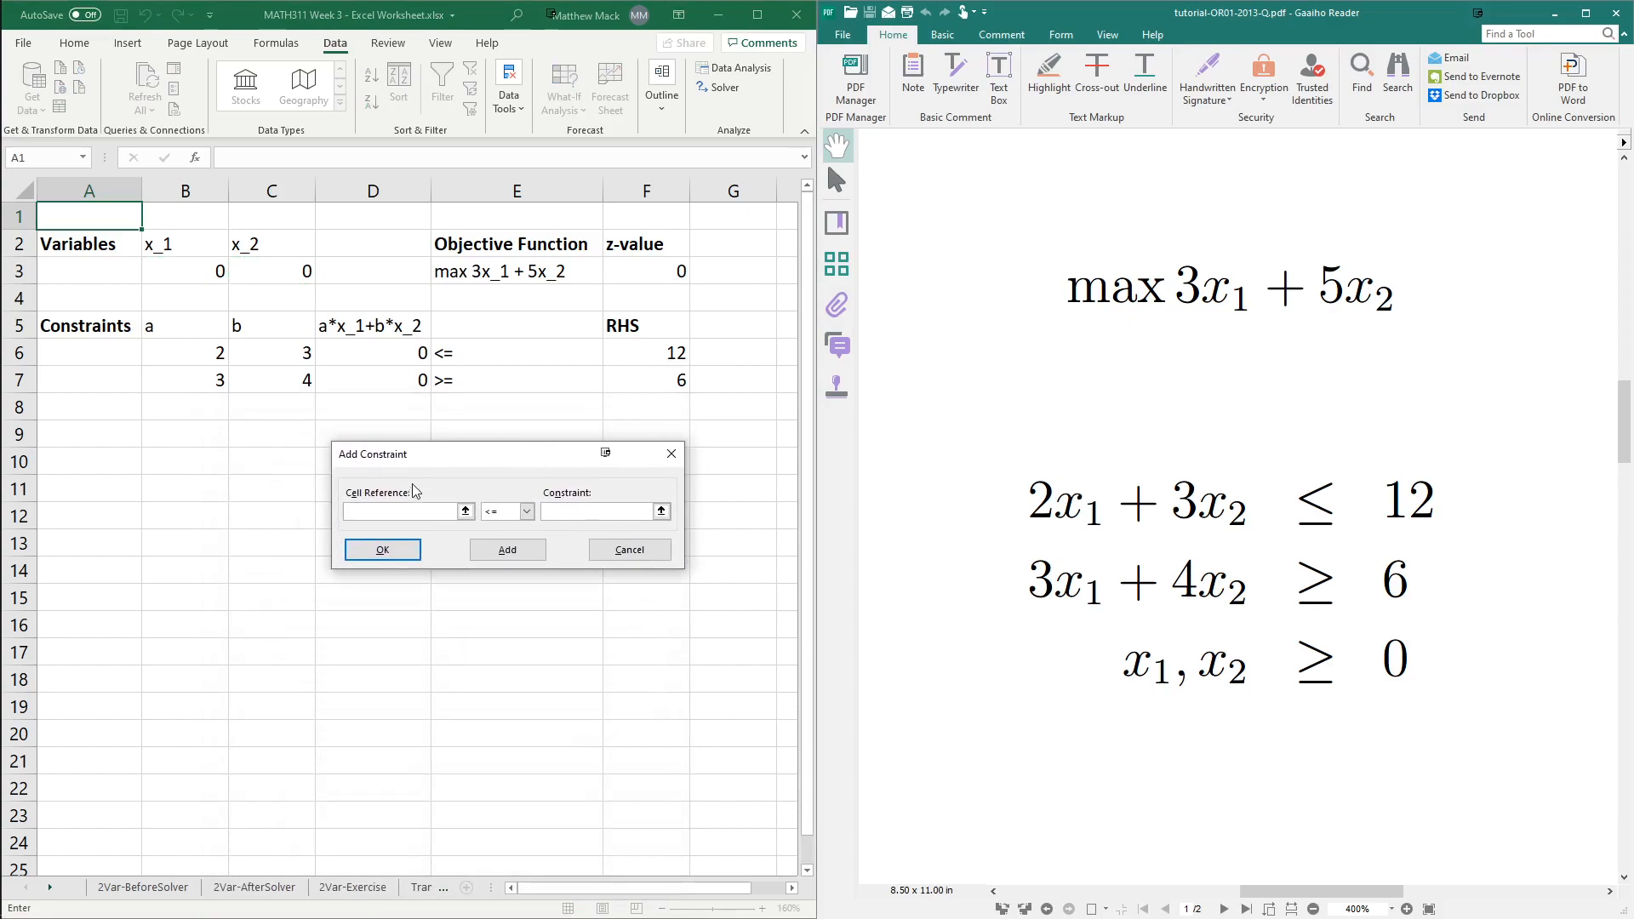
pyautogui.click(380, 353)
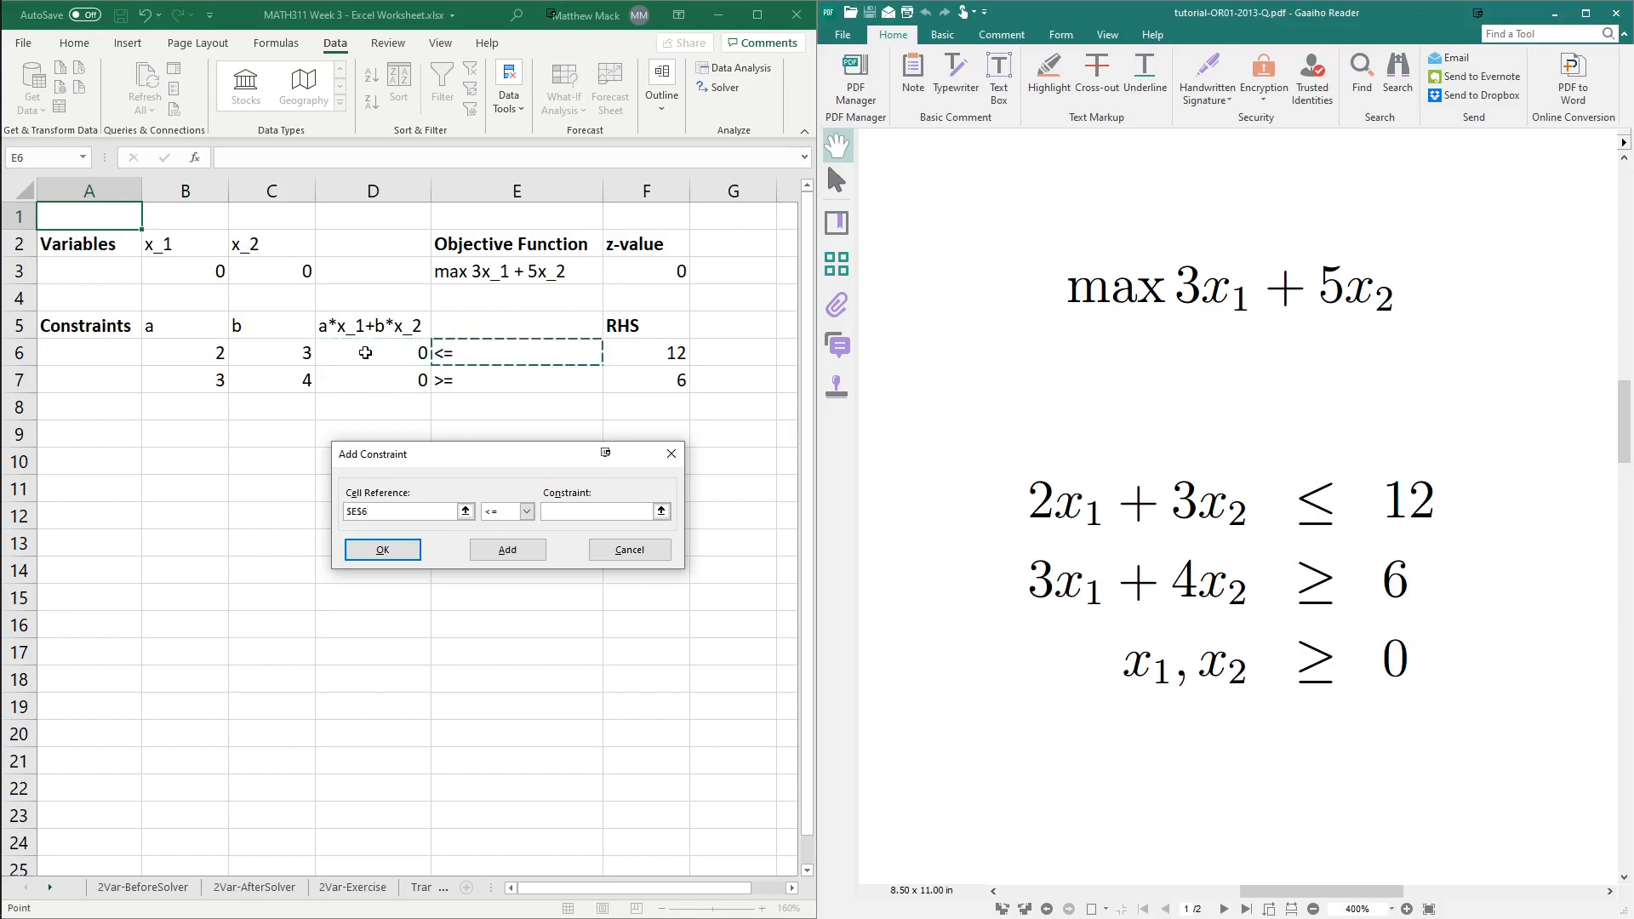
pyautogui.click(527, 511)
pyautogui.click(526, 514)
pyautogui.click(585, 514)
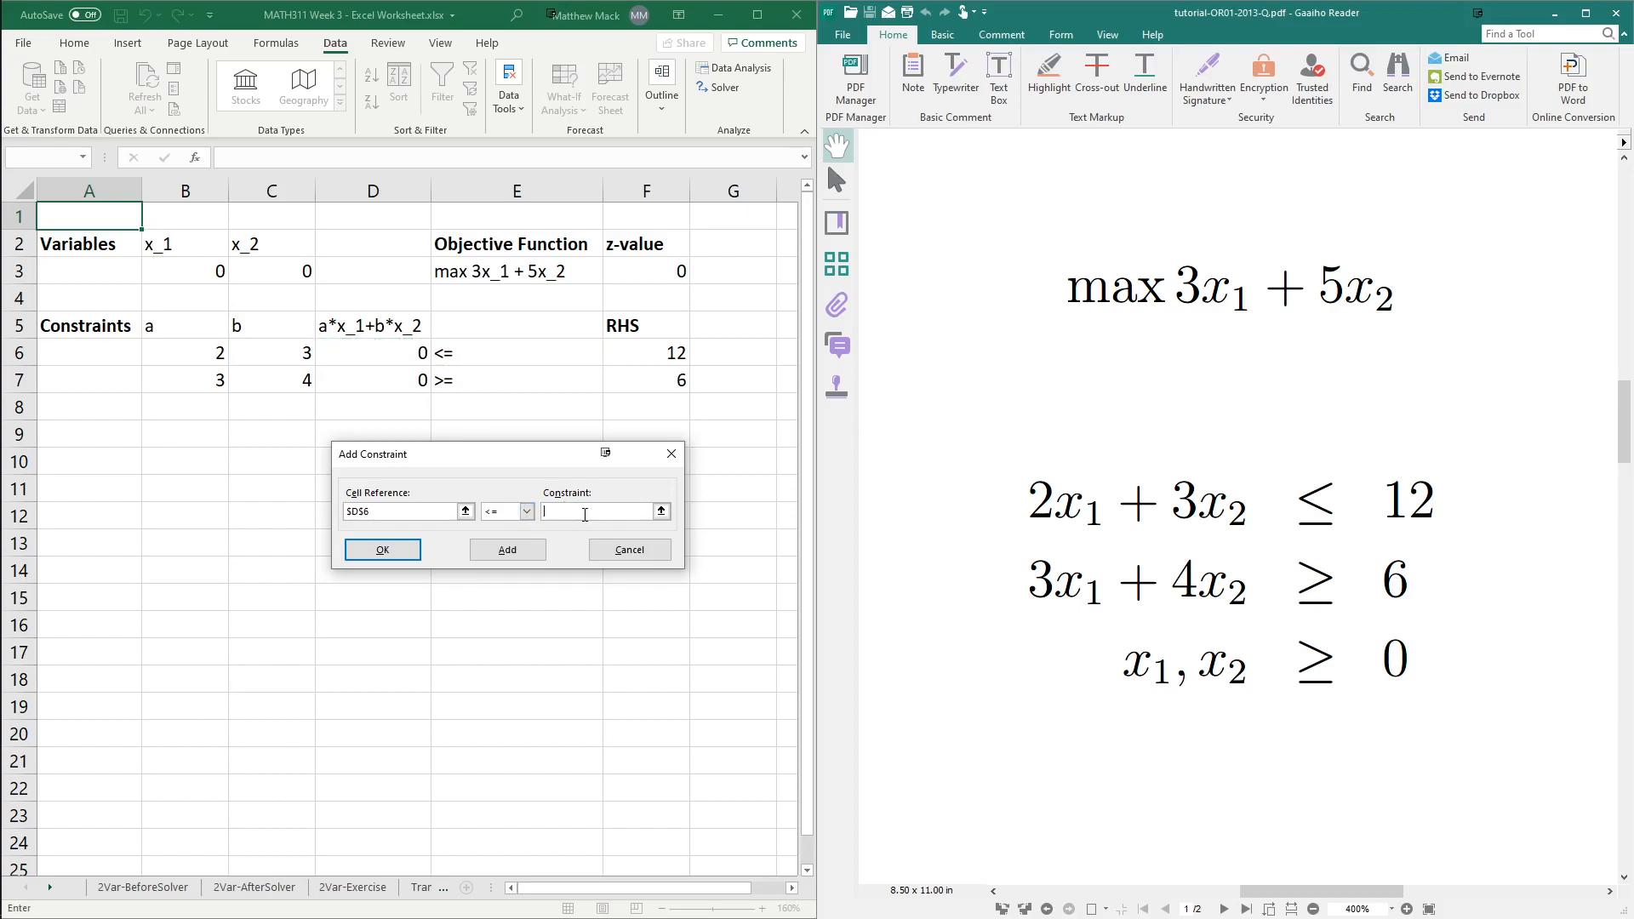
pyautogui.click(637, 349)
pyautogui.click(501, 551)
# Add a second Solver constraint requiring D7 >= F7, and return to the Solver parameters.
pyautogui.click(370, 378)
pyautogui.click(527, 511)
pyautogui.click(500, 549)
pyautogui.click(651, 380)
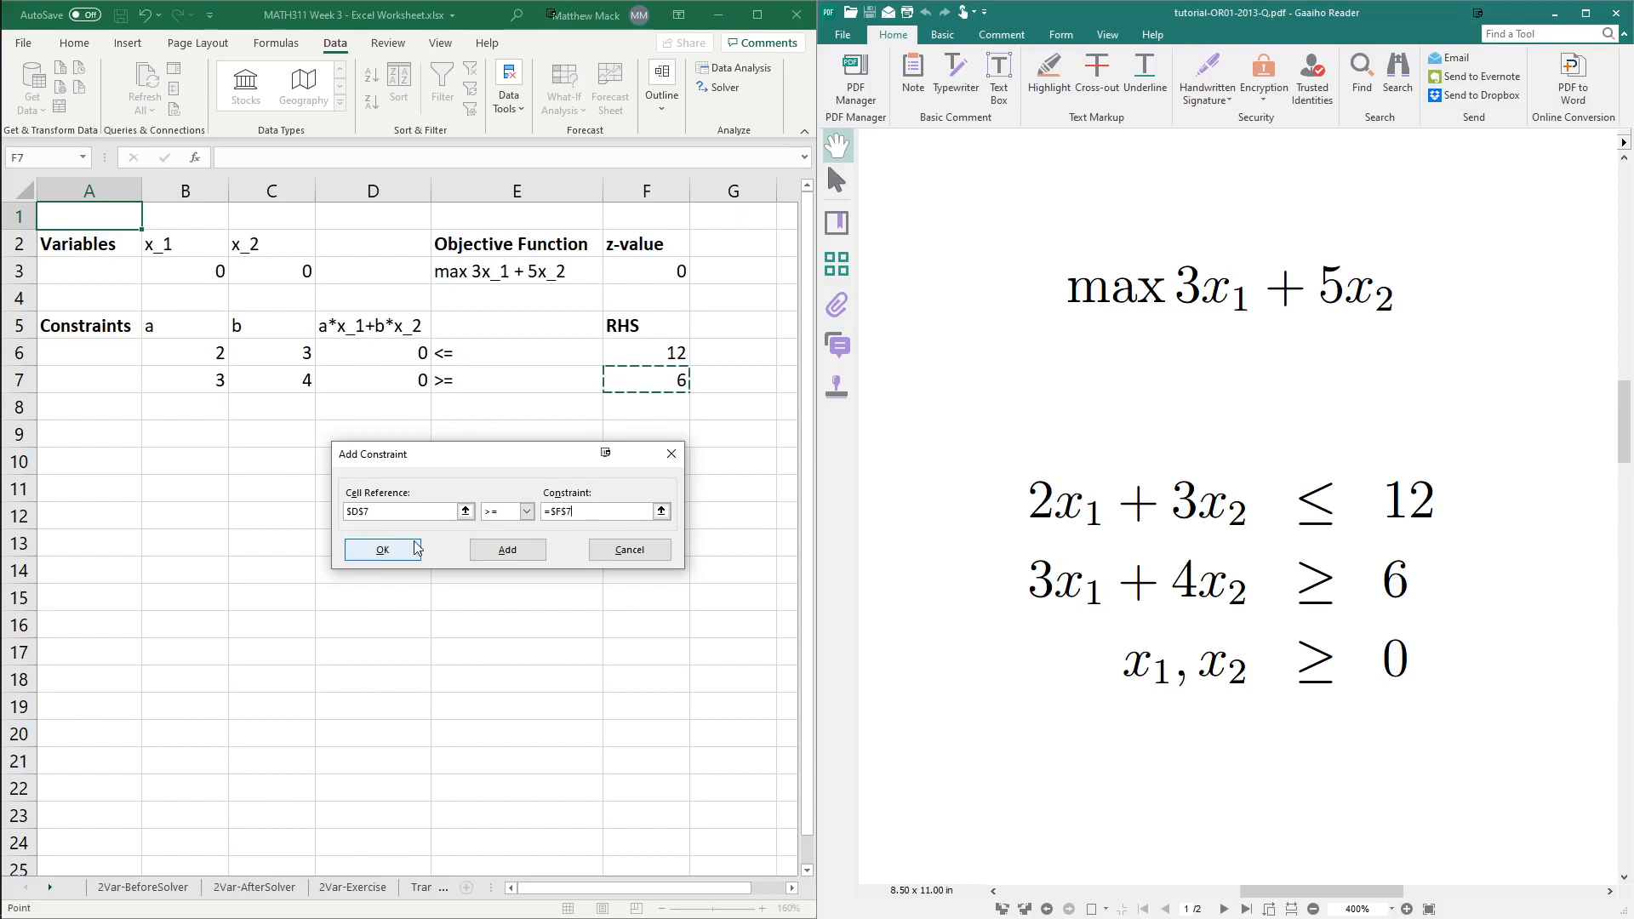
pyautogui.click(502, 549)
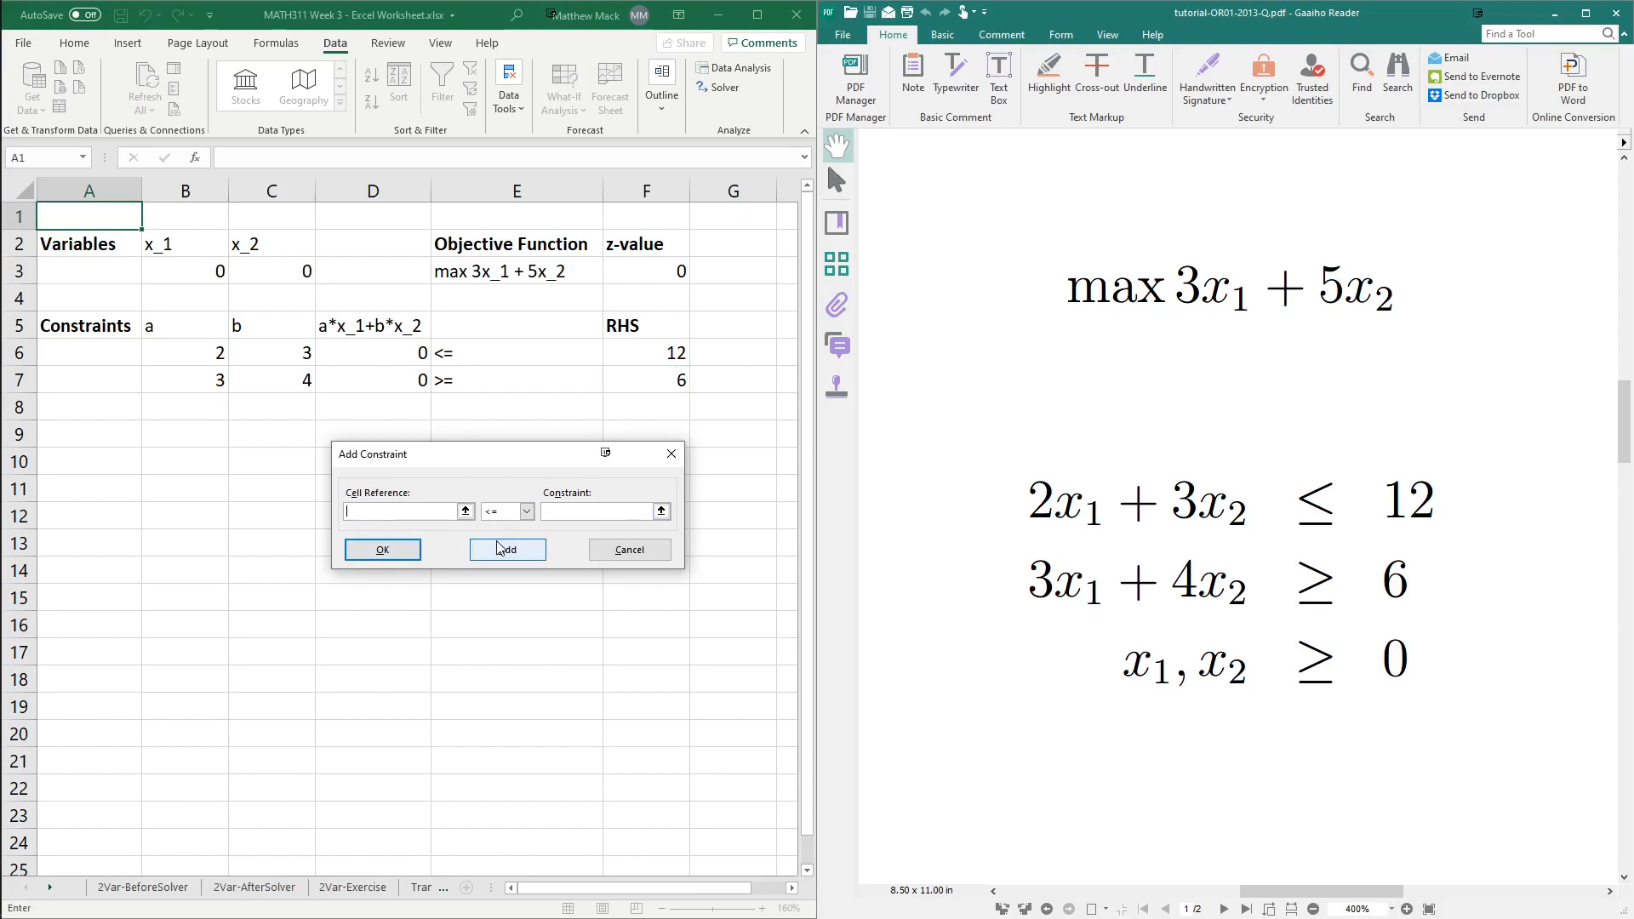
pyautogui.click(379, 549)
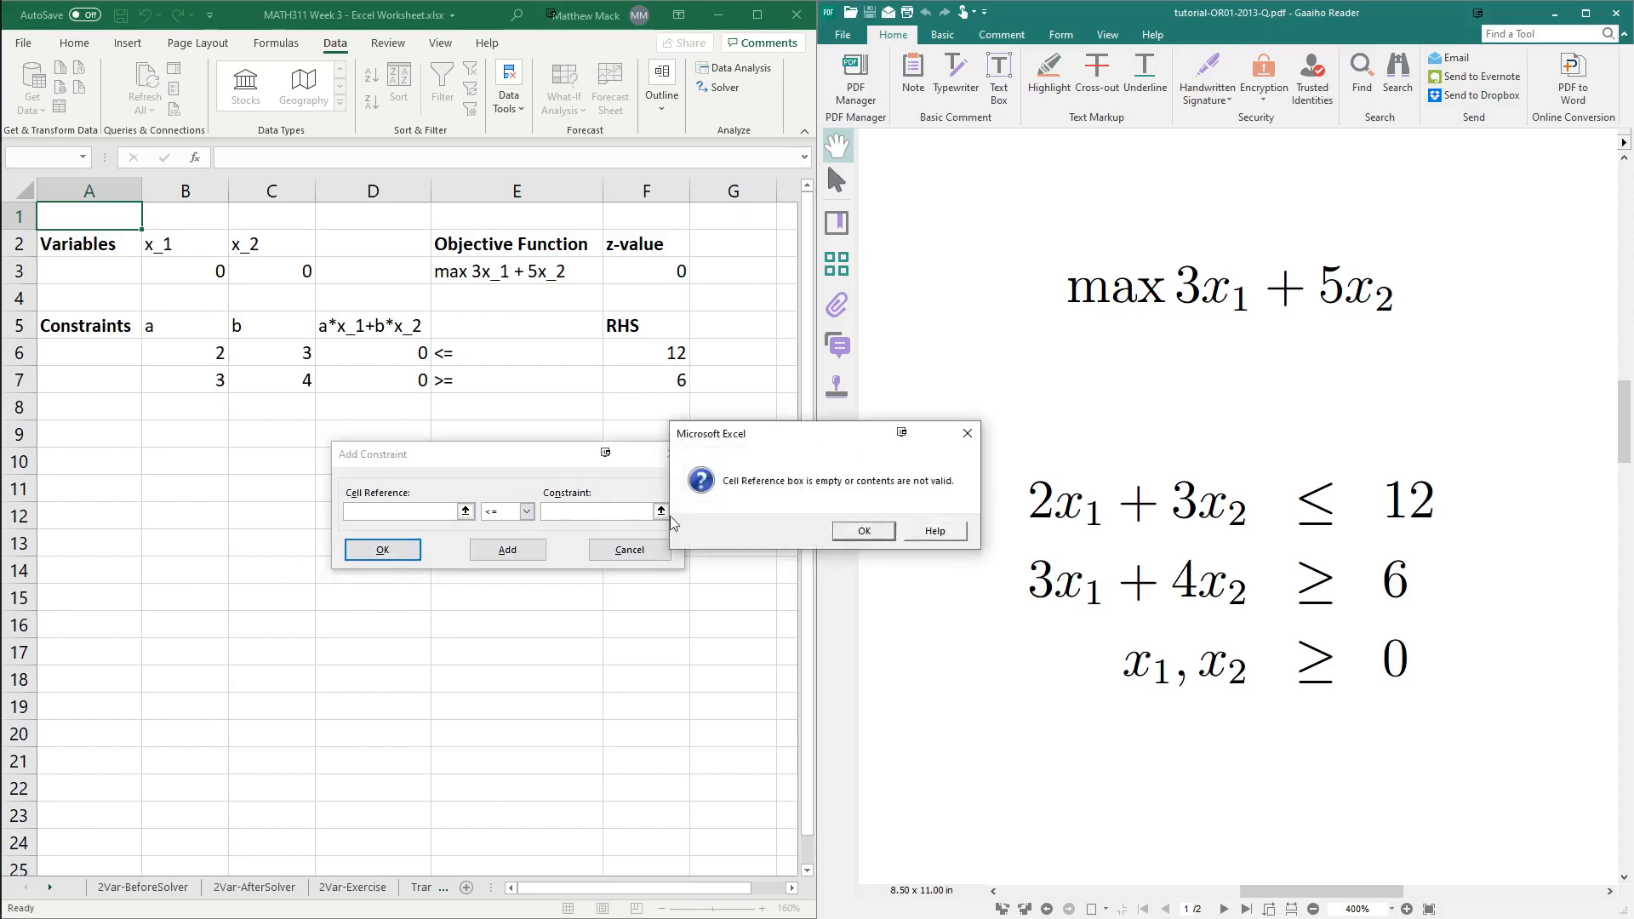
pyautogui.click(885, 534)
pyautogui.click(628, 550)
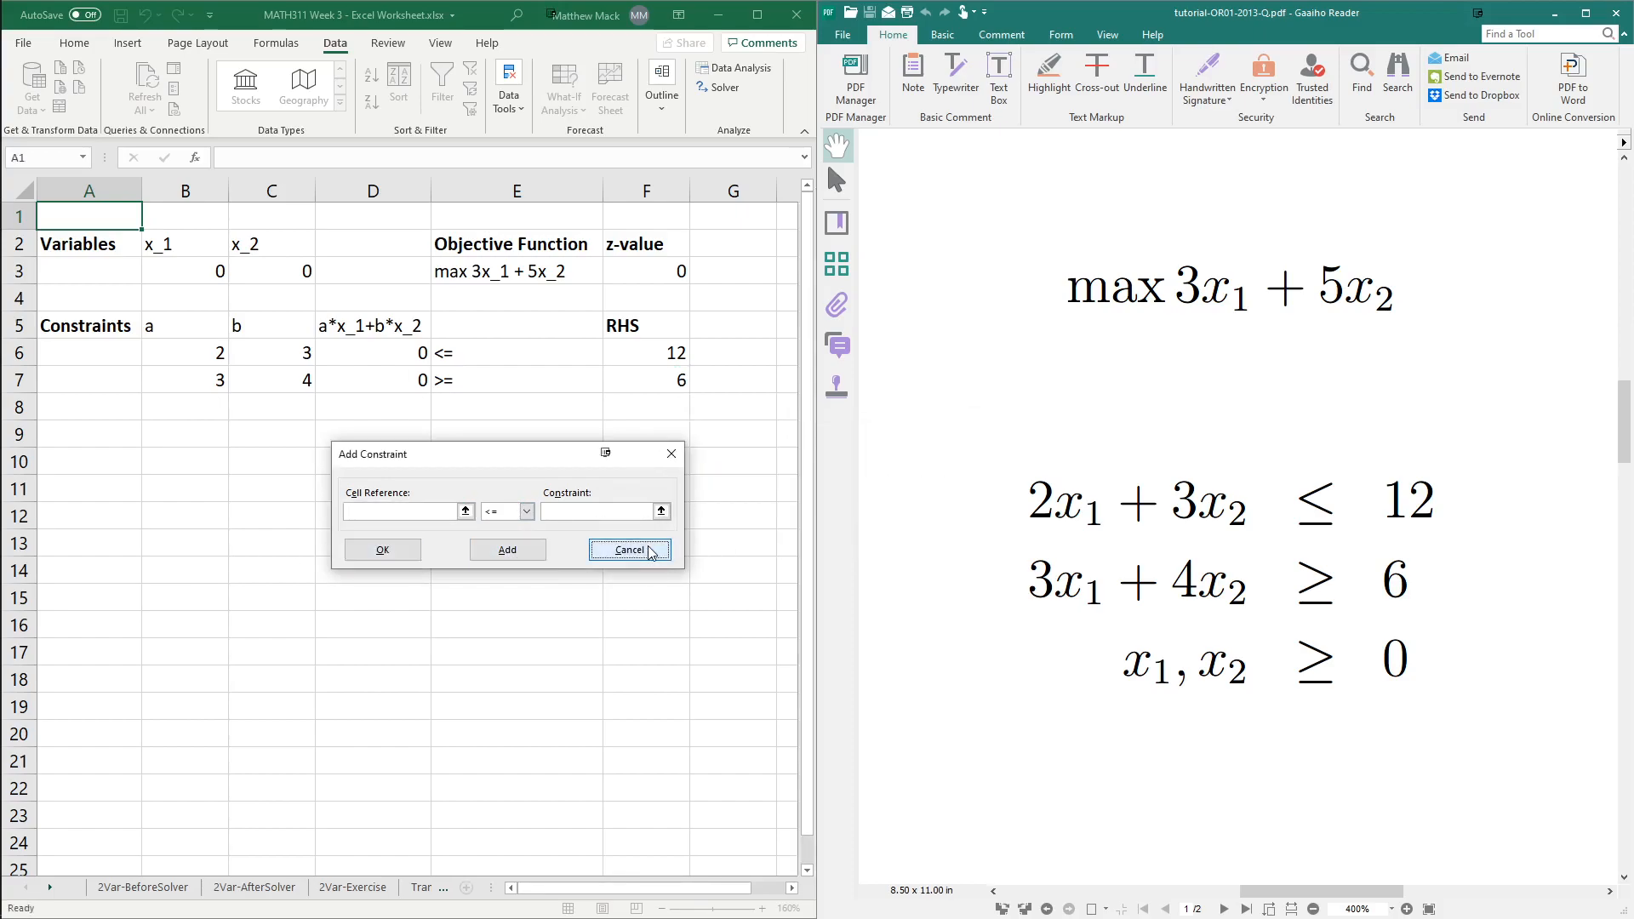
pyautogui.click(392, 469)
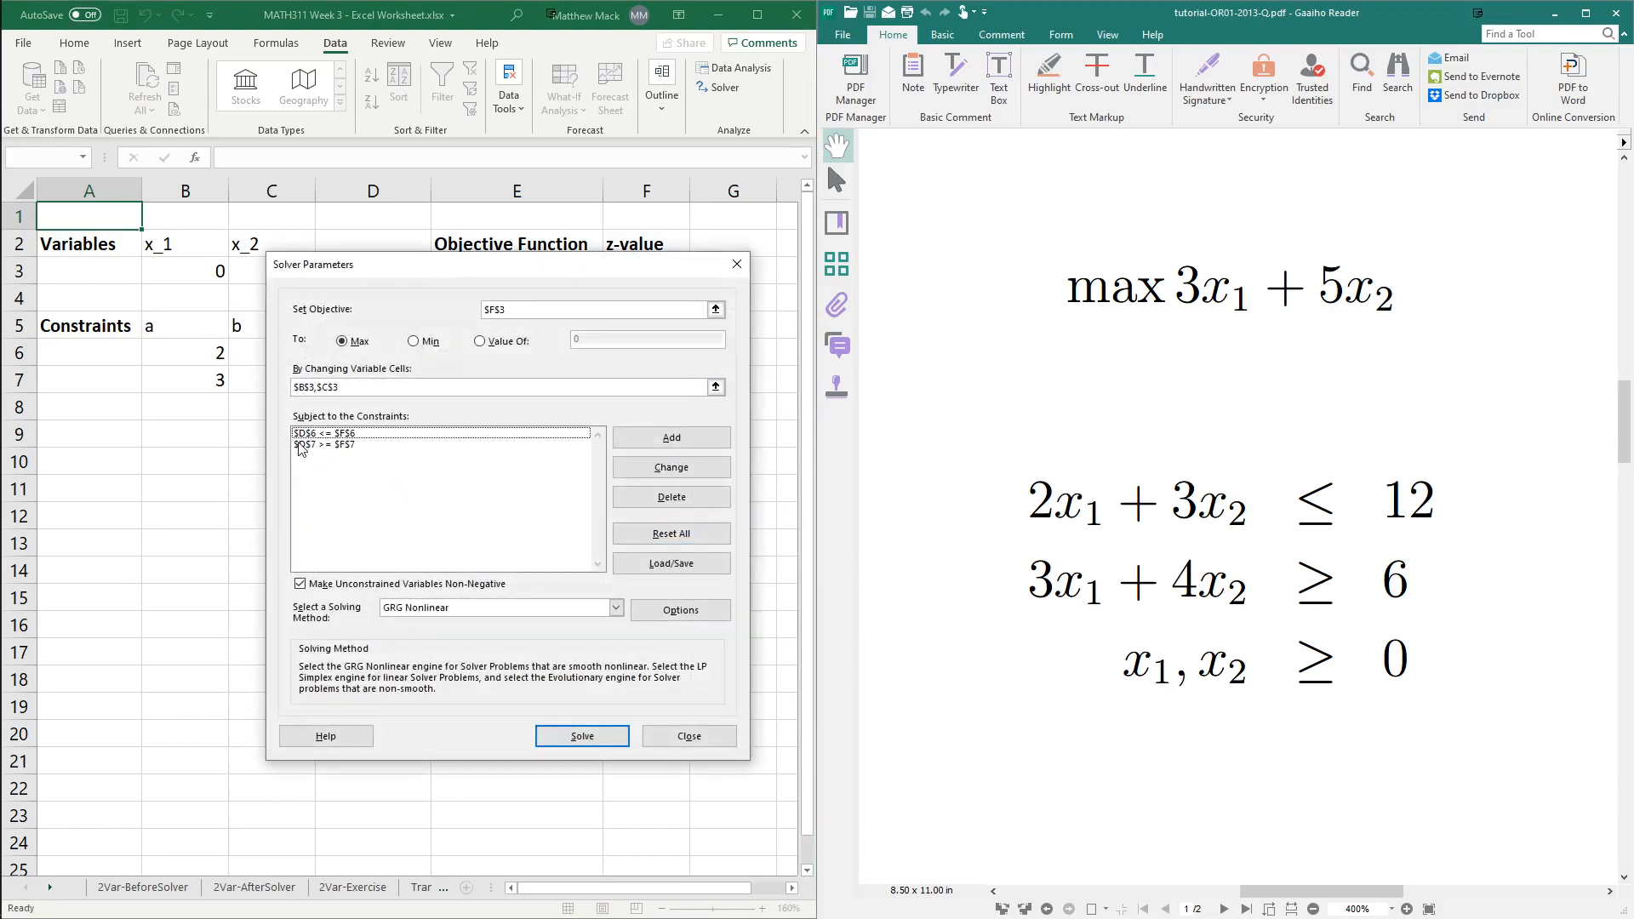
# Choose Simplex LP as the solving method and solve the model, keeping the Solver dialogs clear of the worksheet data.
pyautogui.moveTo(497, 275); pyautogui.dragTo(947, 236)
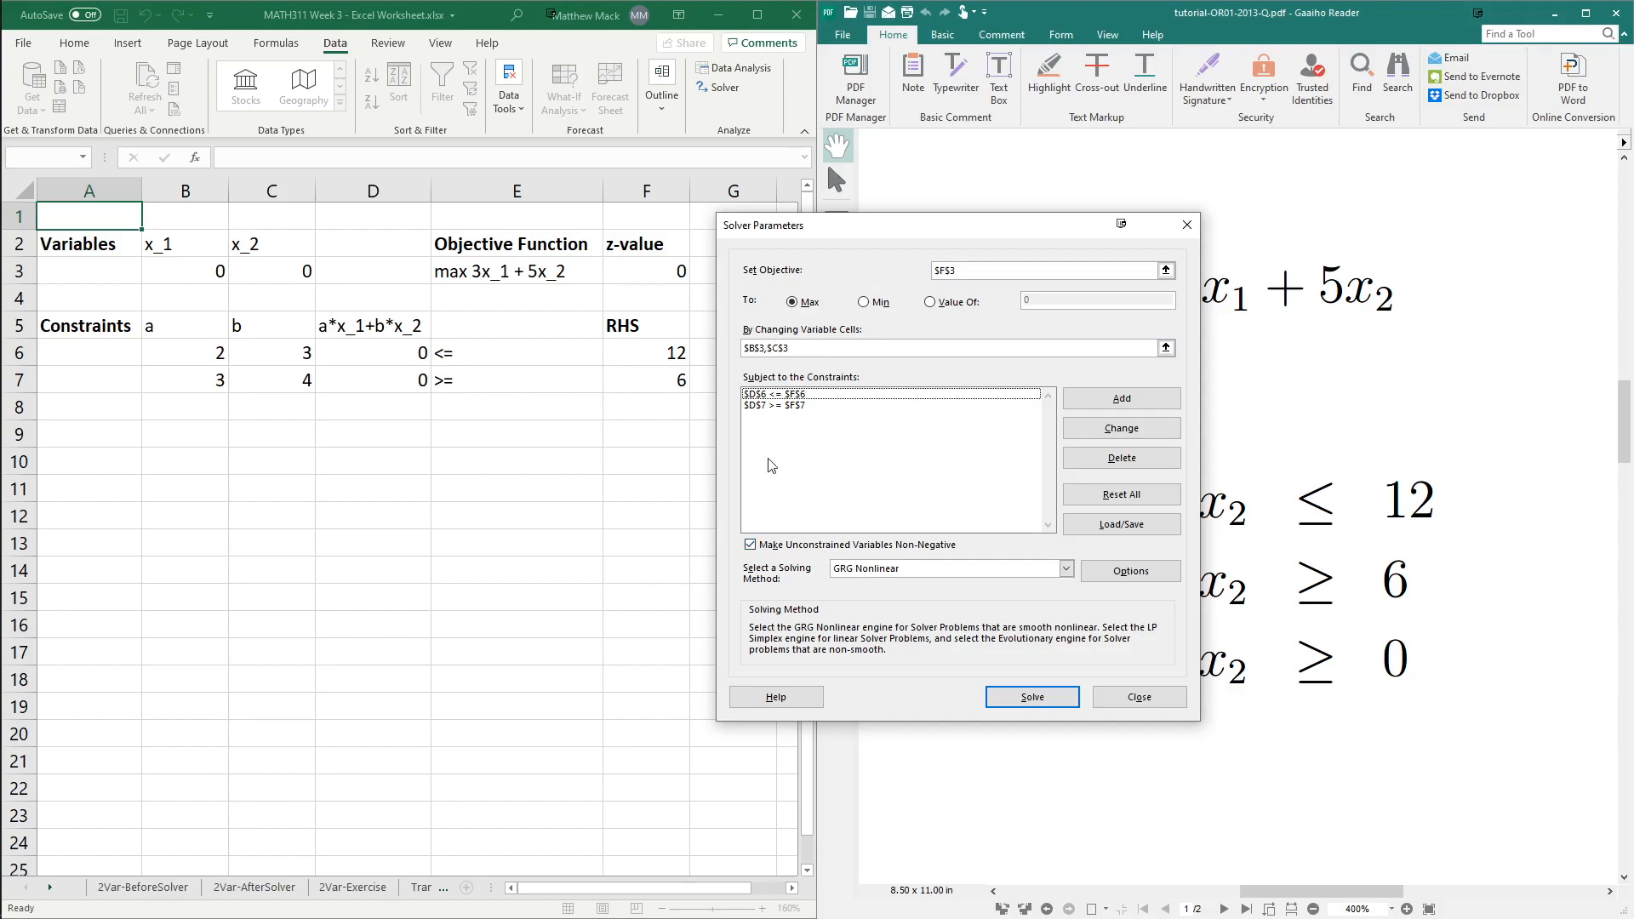
pyautogui.click(952, 568)
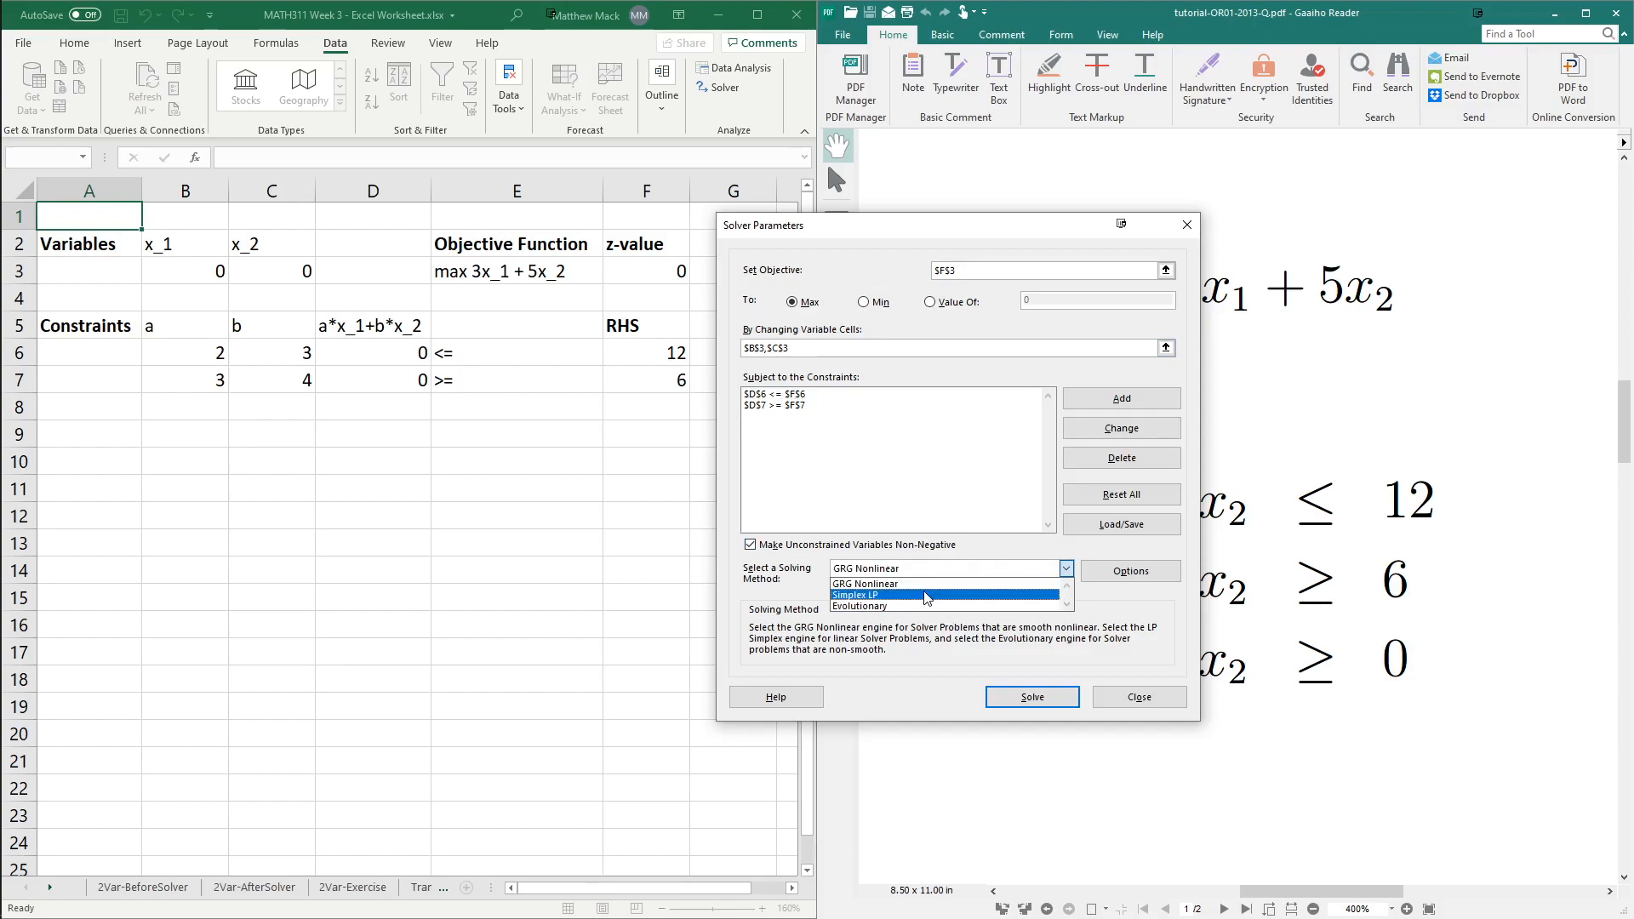
pyautogui.click(927, 595)
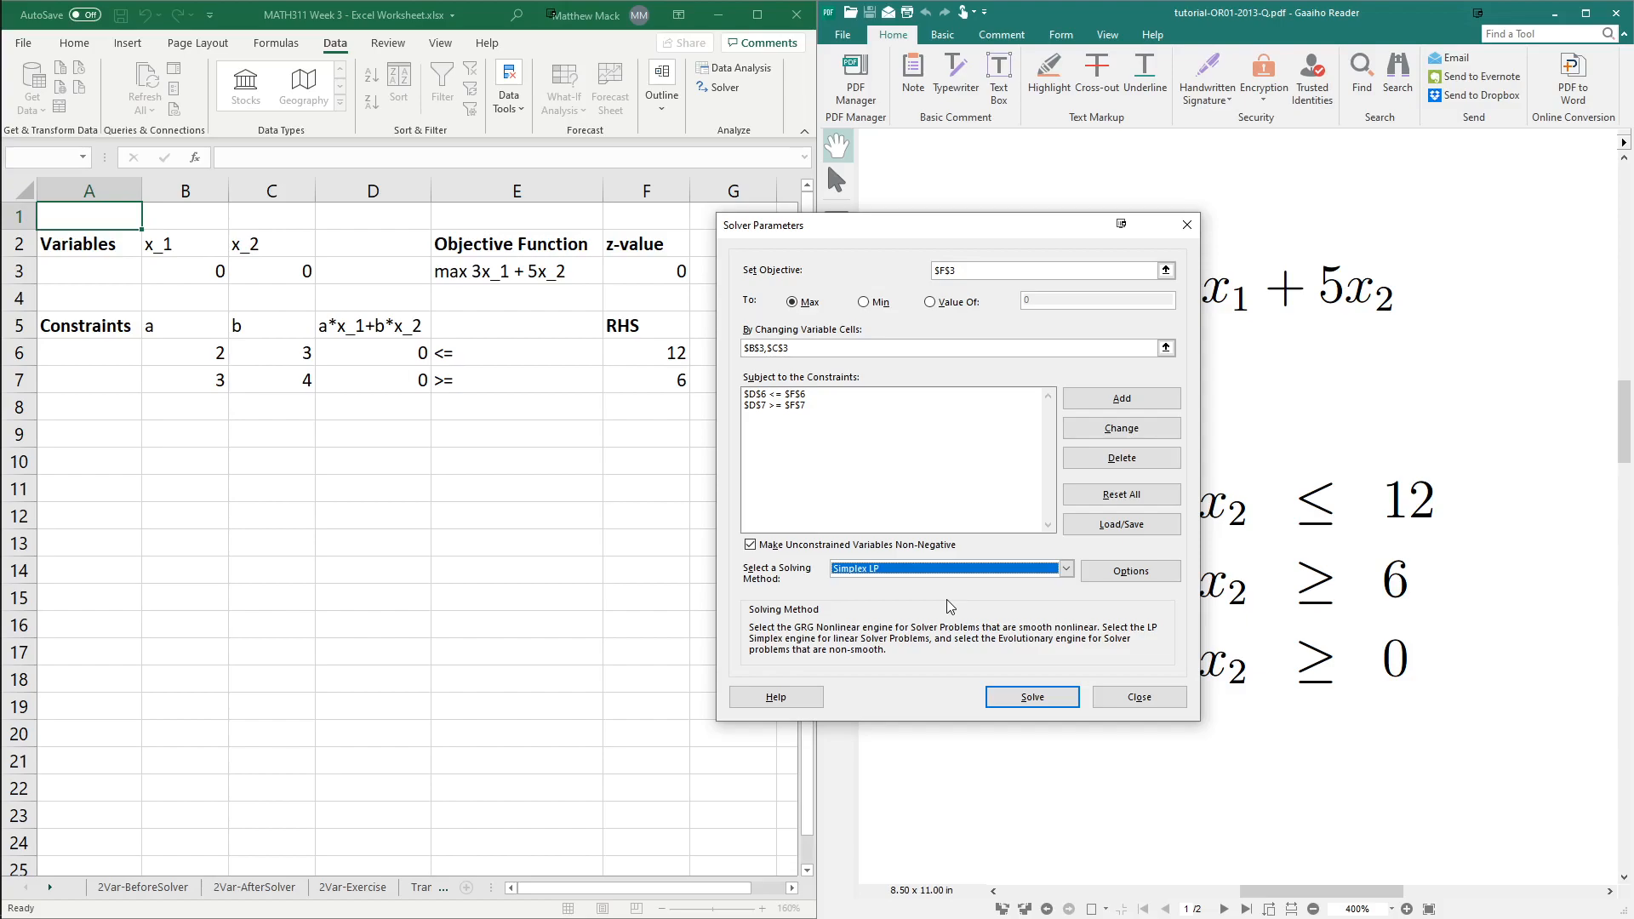
pyautogui.click(991, 699)
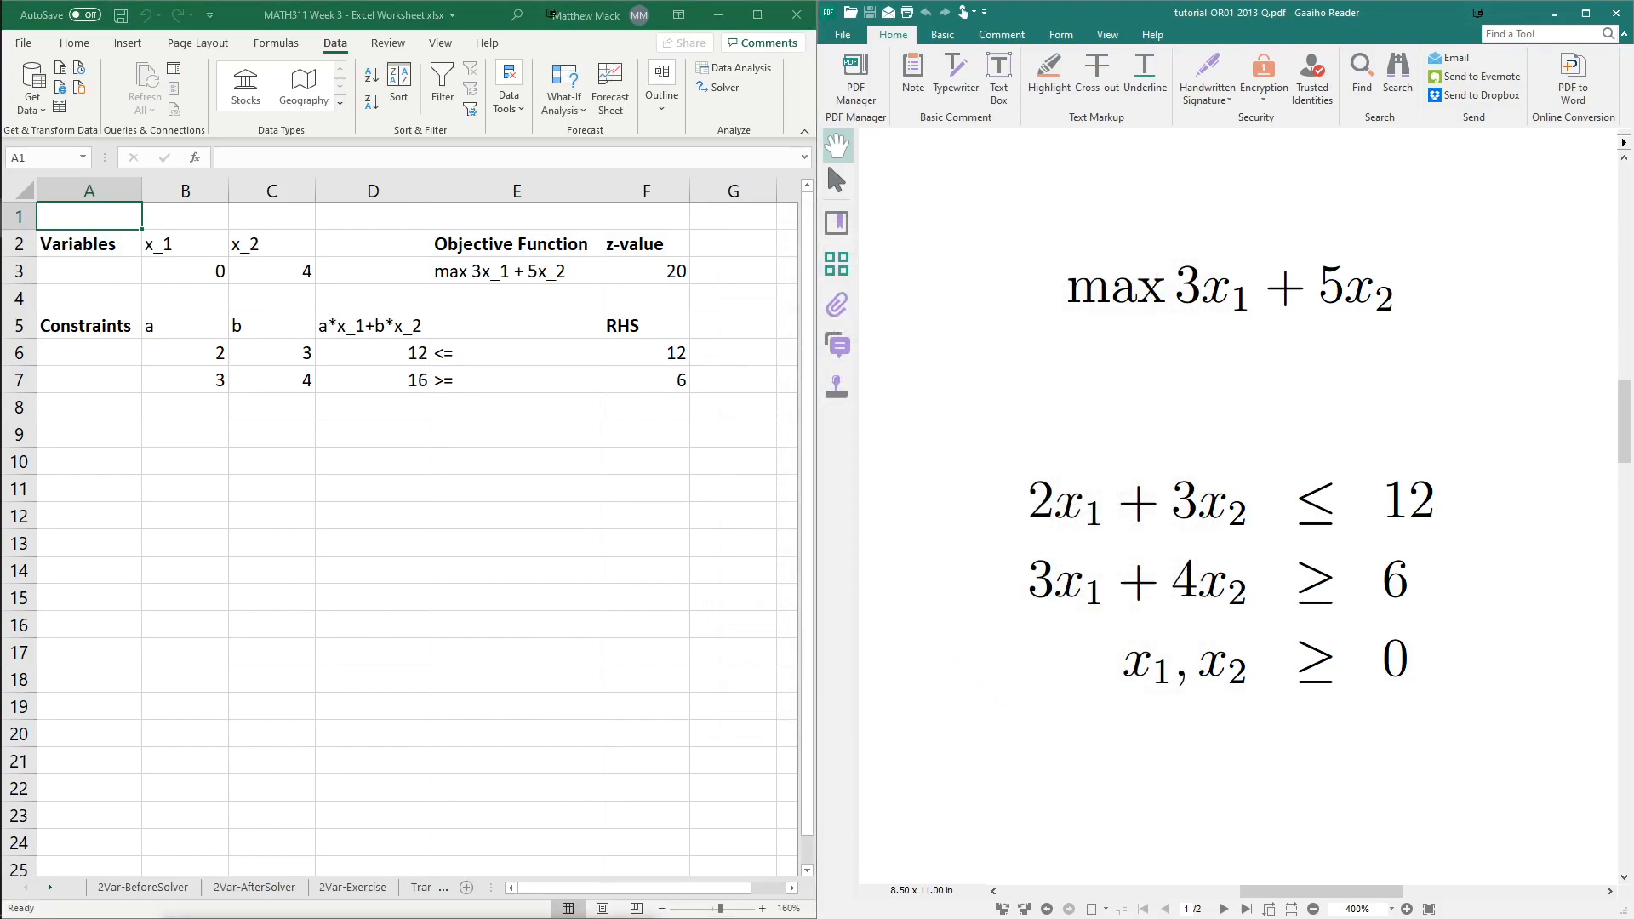
pyautogui.moveTo(533, 690); pyautogui.dragTo(462, 455)
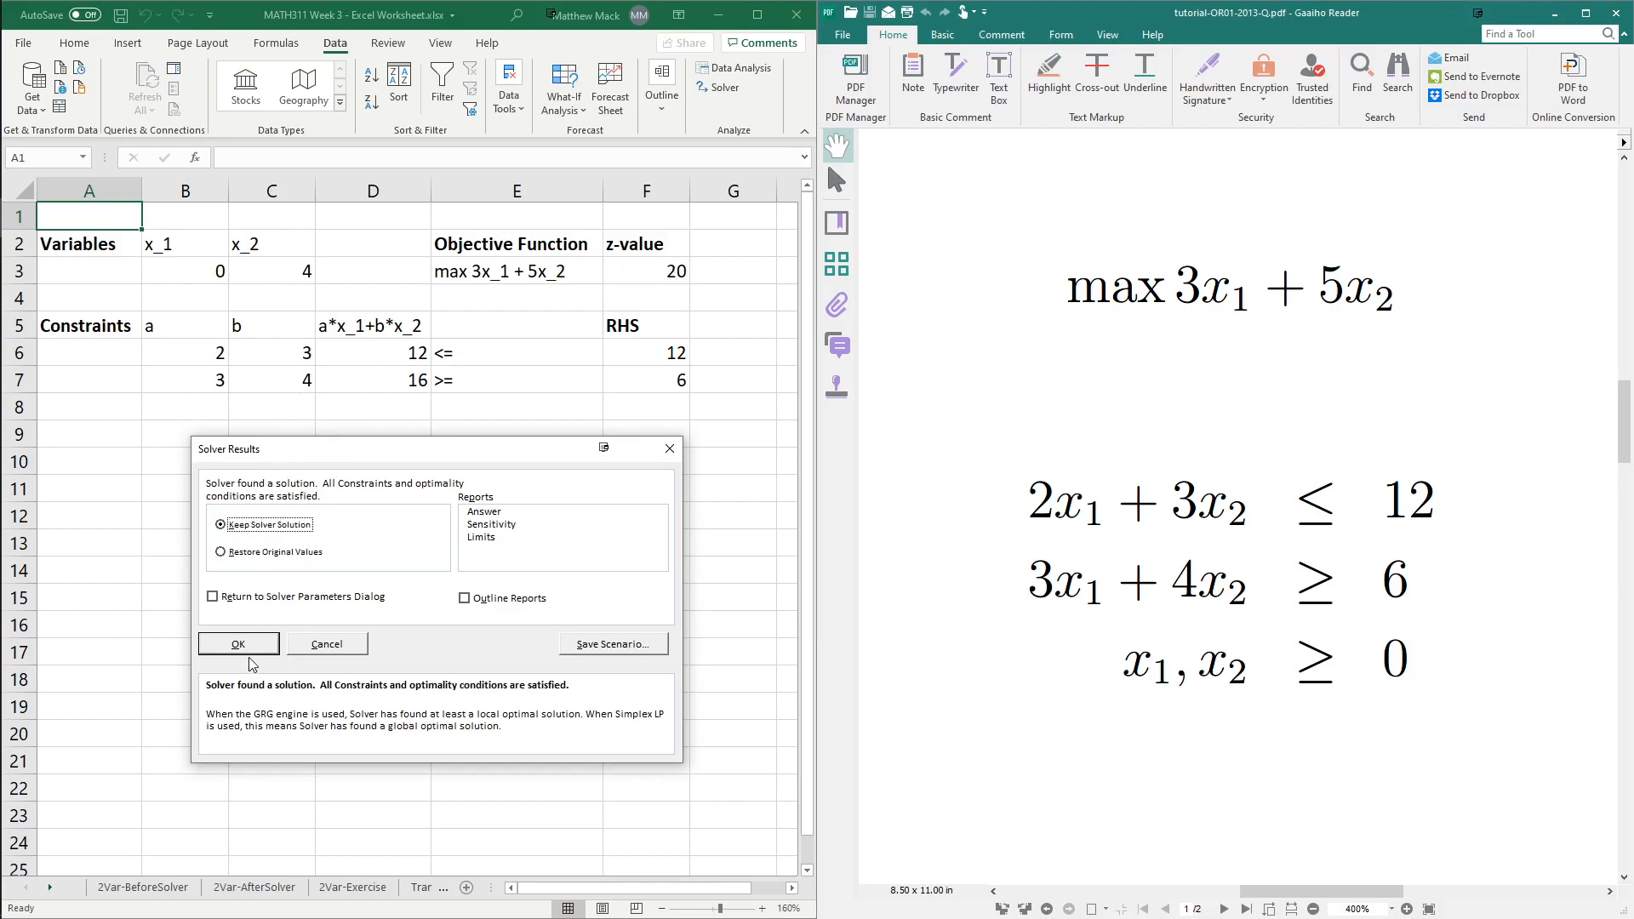
pyautogui.click(508, 523)
pyautogui.click(504, 512)
pyautogui.click(505, 536)
pyautogui.click(507, 523)
pyautogui.click(506, 512)
pyautogui.click(513, 536)
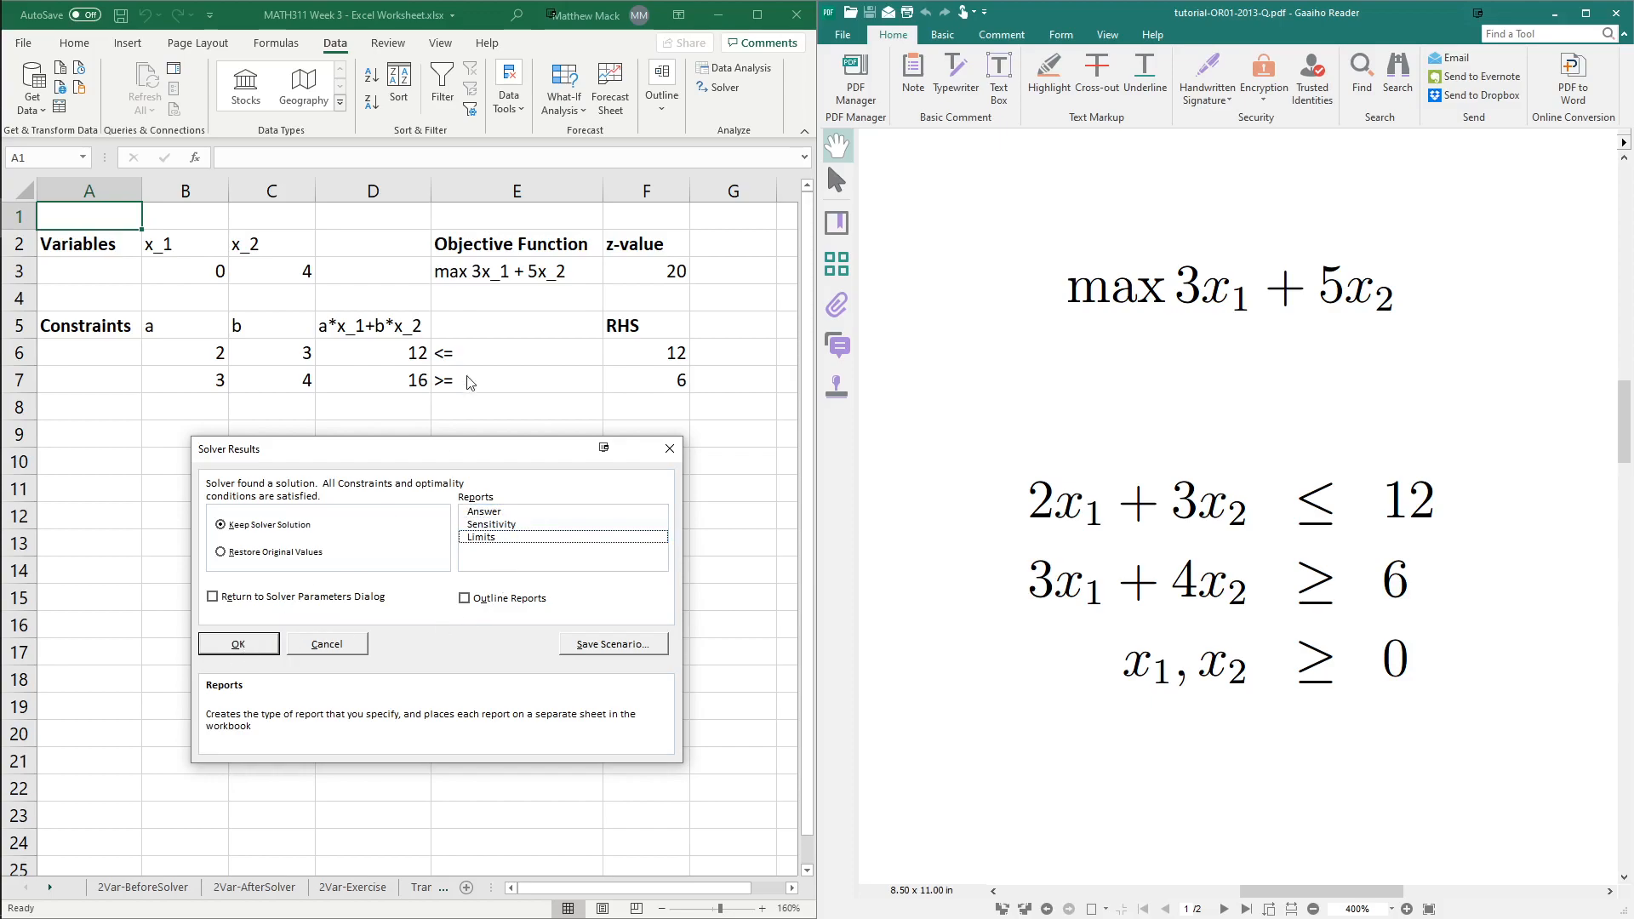
# Accept the Solver results with the Keep Solver Solution option and no reports.
pyautogui.click(229, 647)
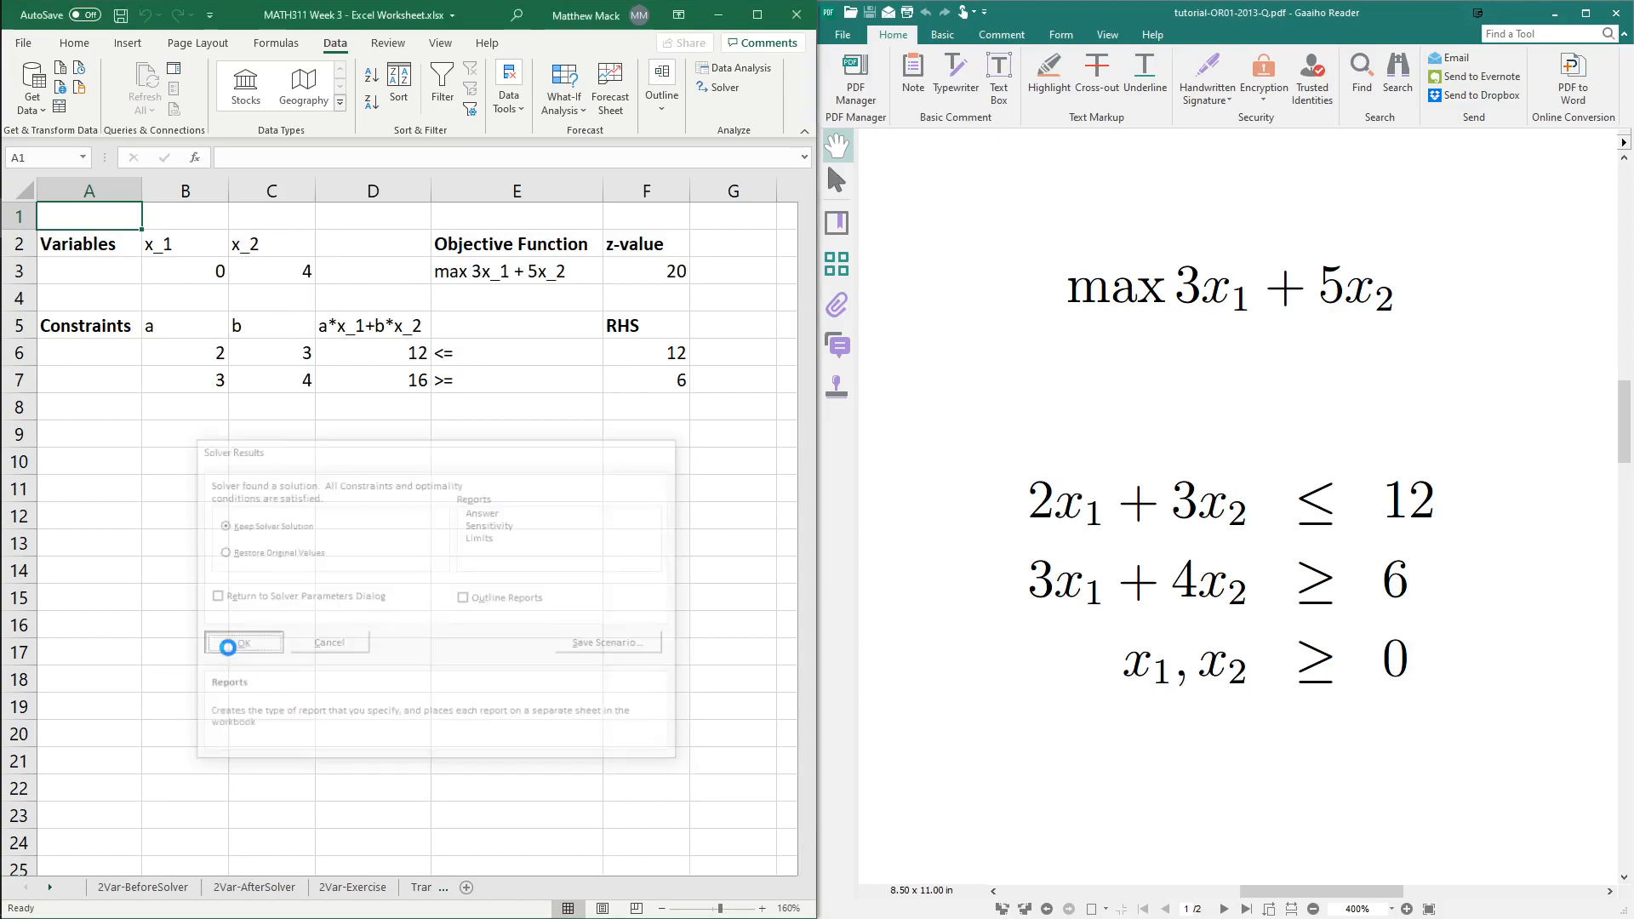
# Examine the optimal x_1 and x_2 values in B3 and C3 and the resulting z-value in F3.
pyautogui.click(253, 273)
pyautogui.click(194, 277)
pyautogui.click(289, 271)
pyautogui.click(209, 245)
pyautogui.click(209, 277)
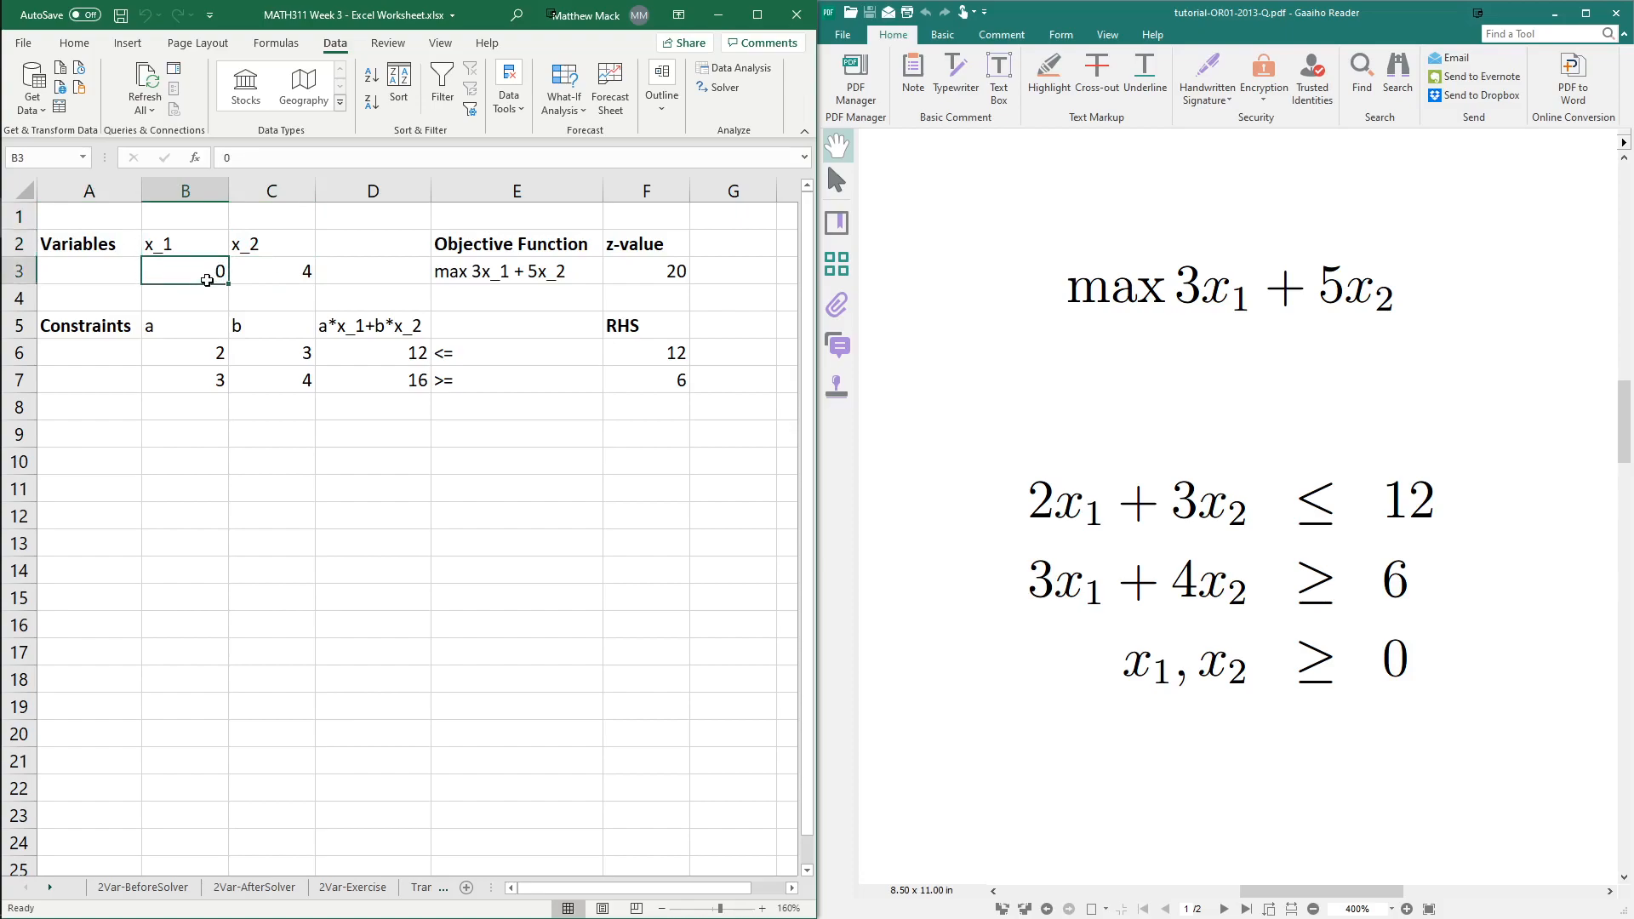
pyautogui.click(264, 241)
pyautogui.click(273, 266)
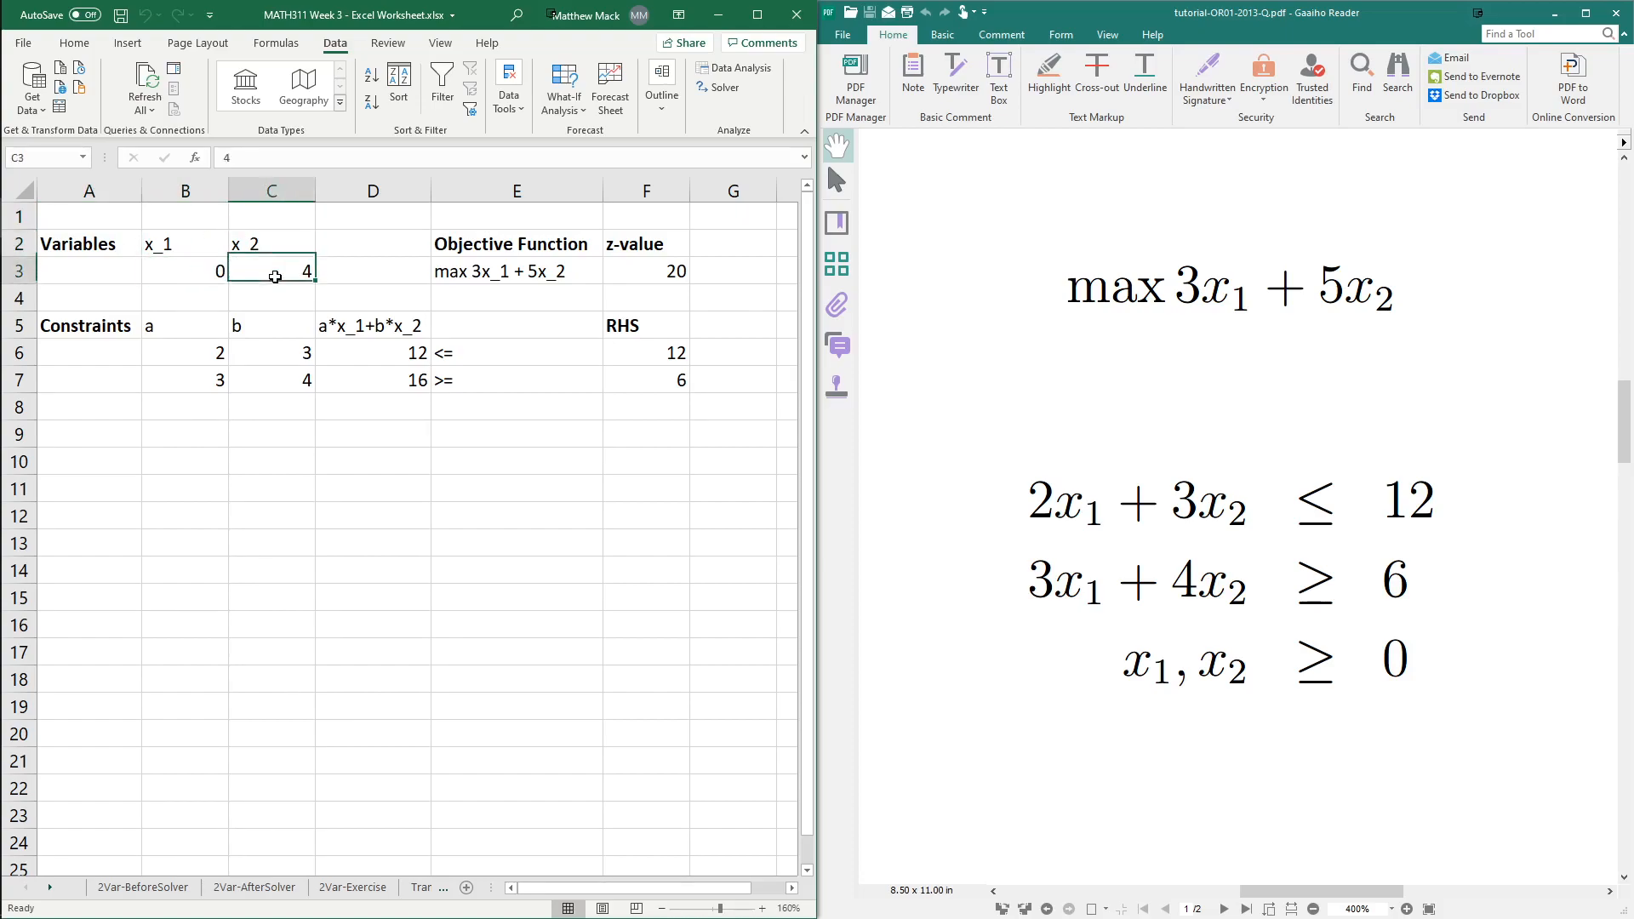
pyautogui.click(638, 263)
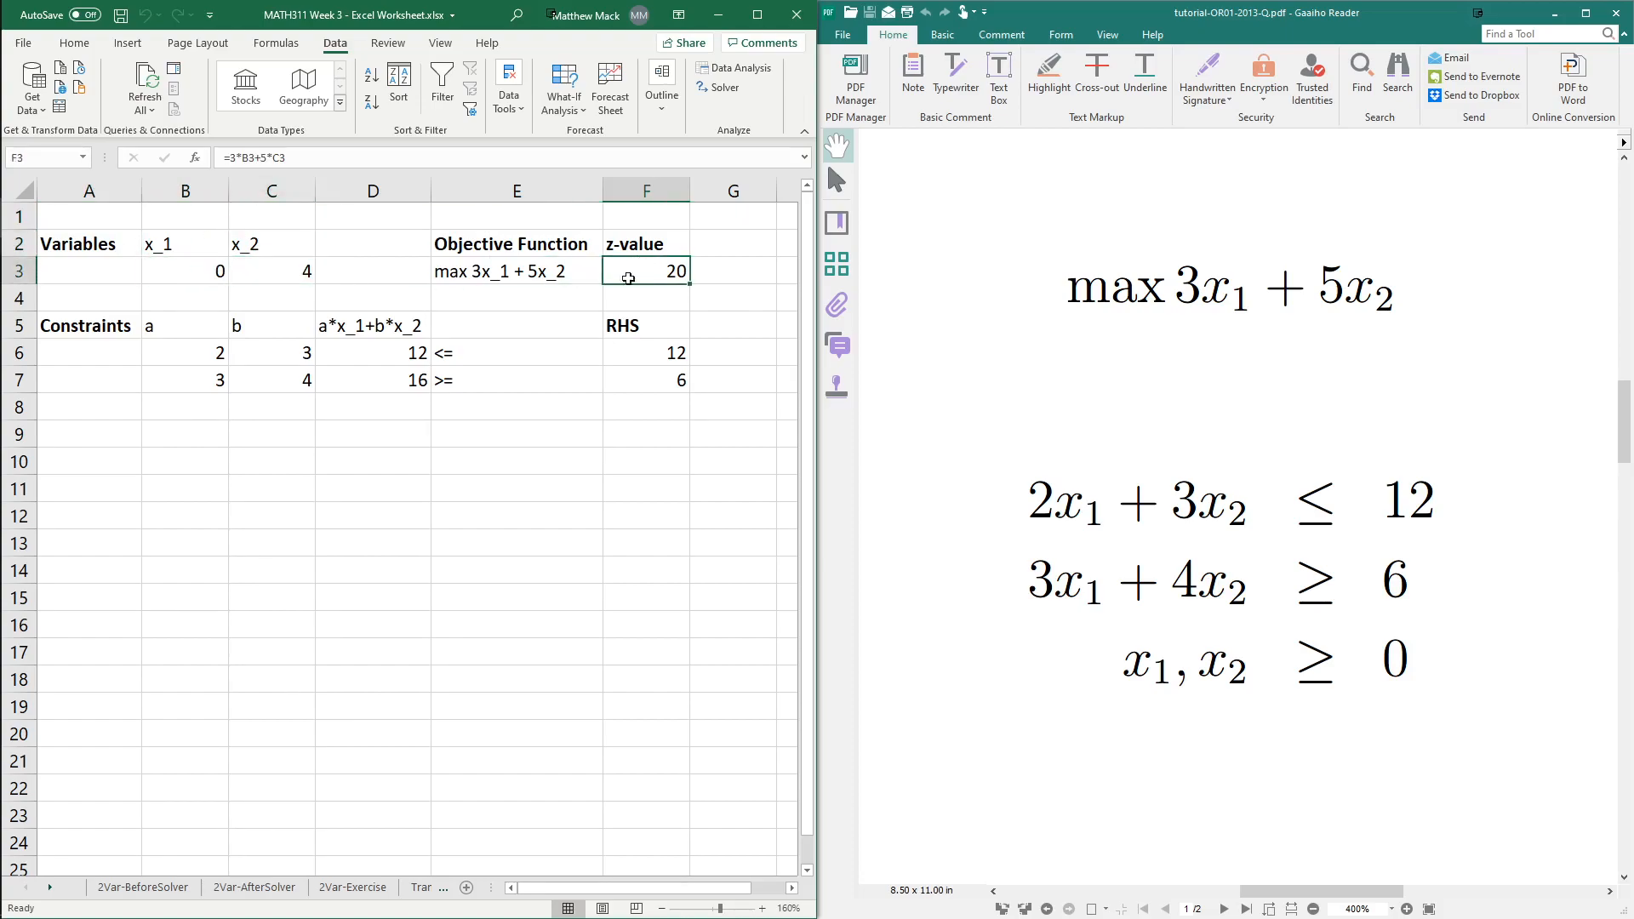
# Compare the constraint left-hand sides in D6 and D7 with their right-hand sides in F6 and F7.
pyautogui.click(353, 348)
pyautogui.click(647, 350)
pyautogui.click(371, 355)
pyautogui.click(647, 349)
pyautogui.click(387, 352)
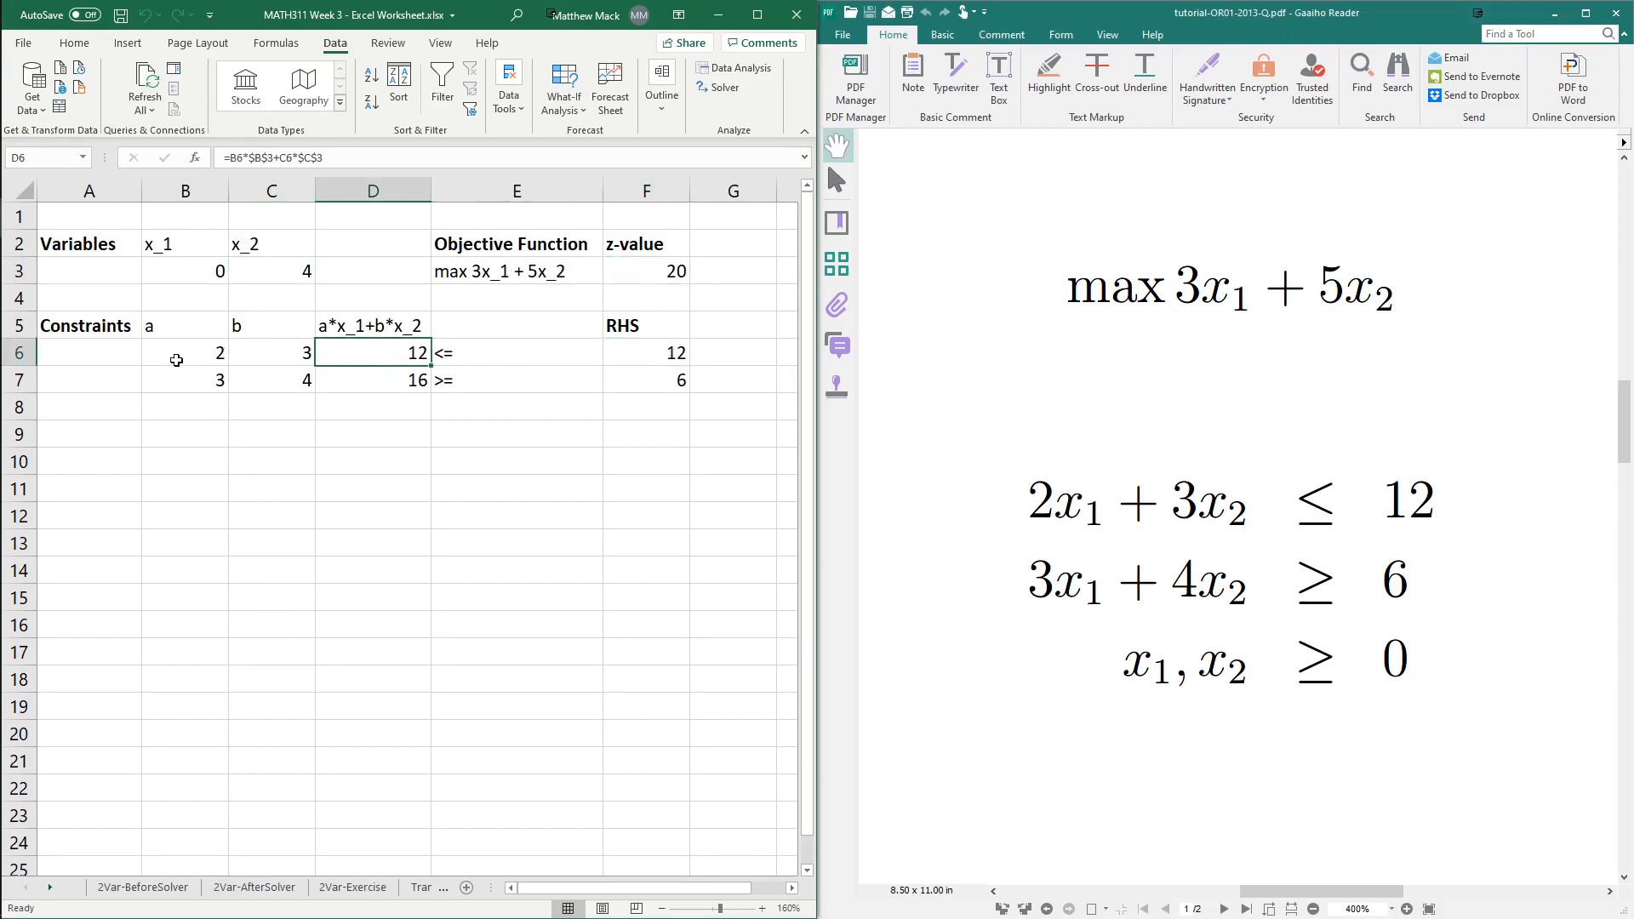
pyautogui.click(659, 385)
pyautogui.click(356, 381)
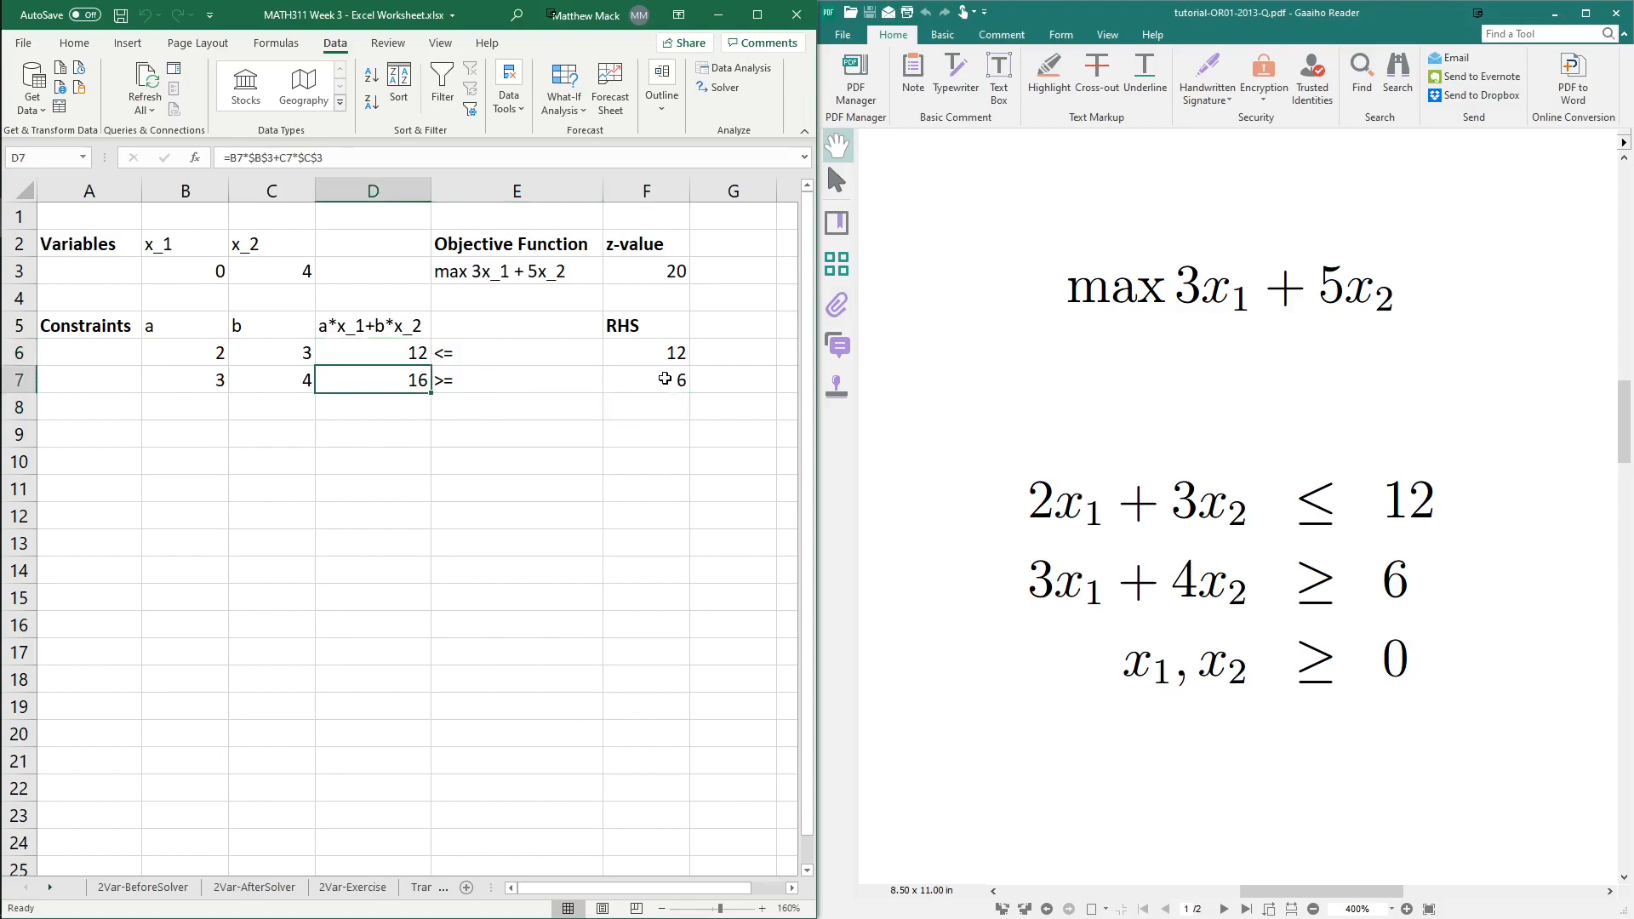
pyautogui.click(94, 221)
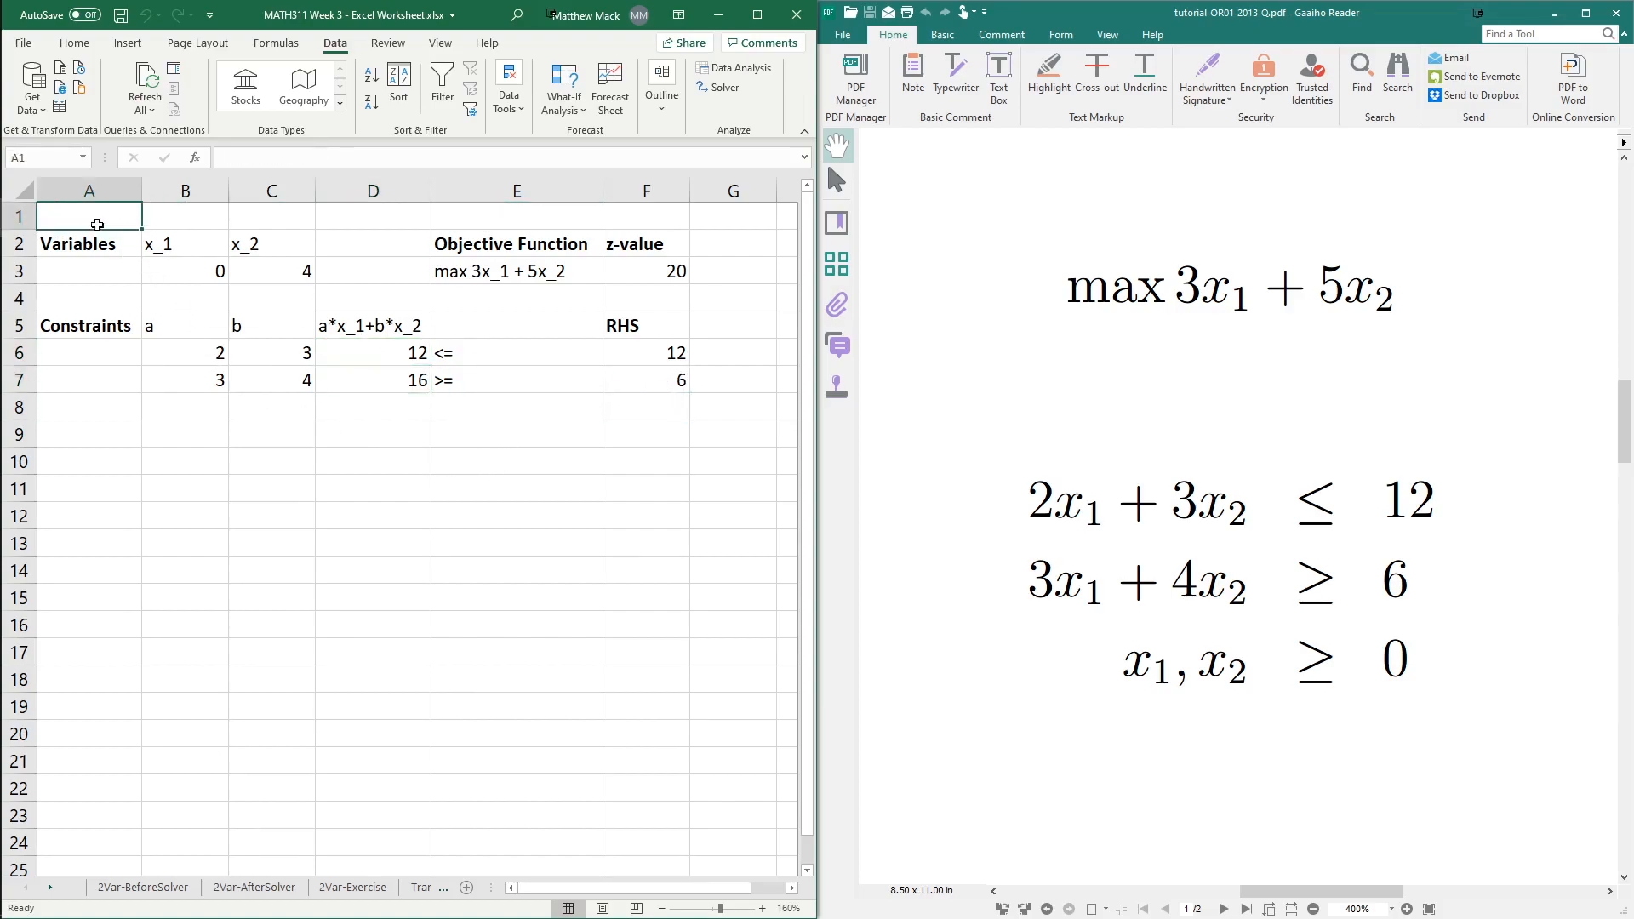